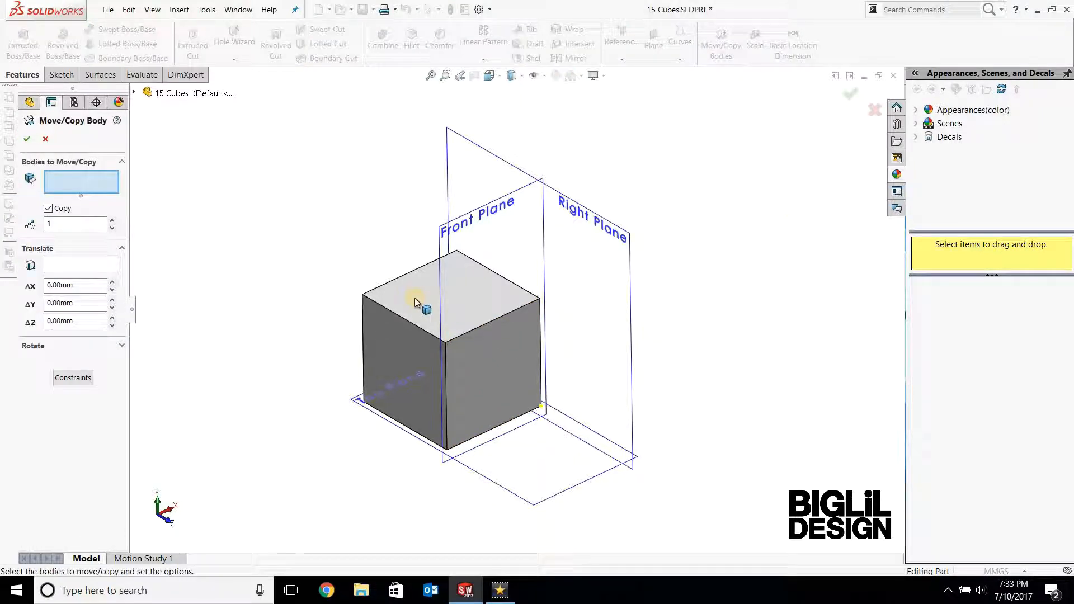
# Copy the cube body once with Move/Copy Bodies, translating the copy 10 mm along Z
pyautogui.click(471, 375)
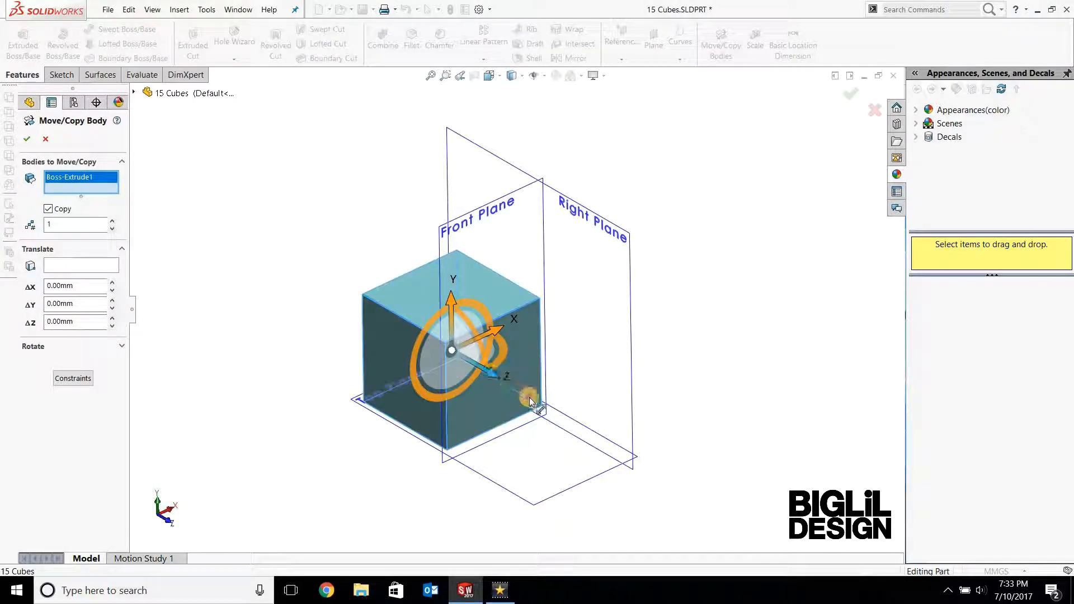
pyautogui.moveTo(530, 401); pyautogui.dragTo(576, 419)
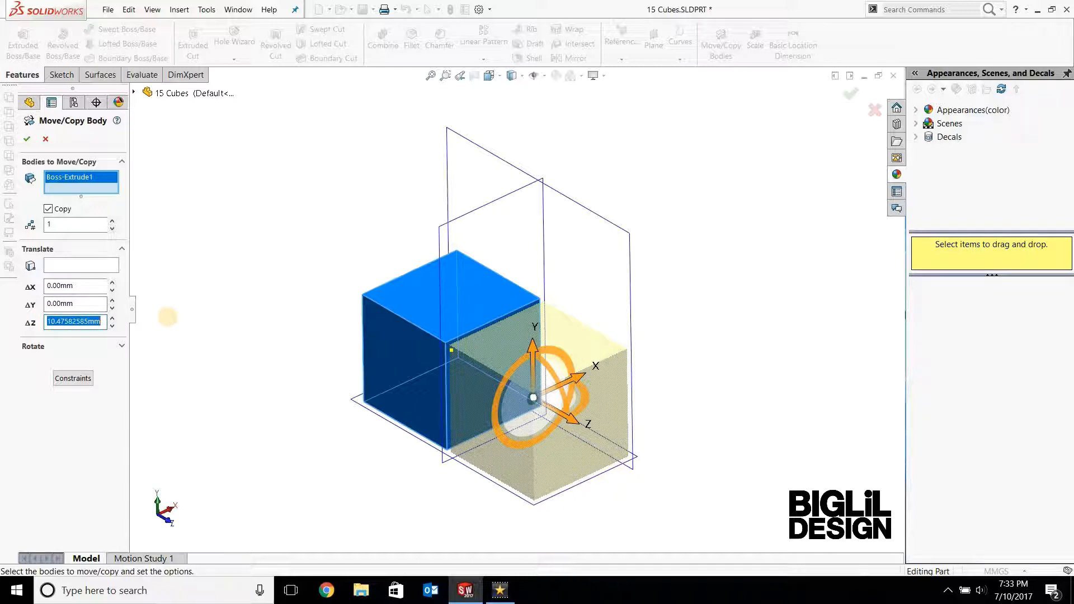
pyautogui.press('Return')
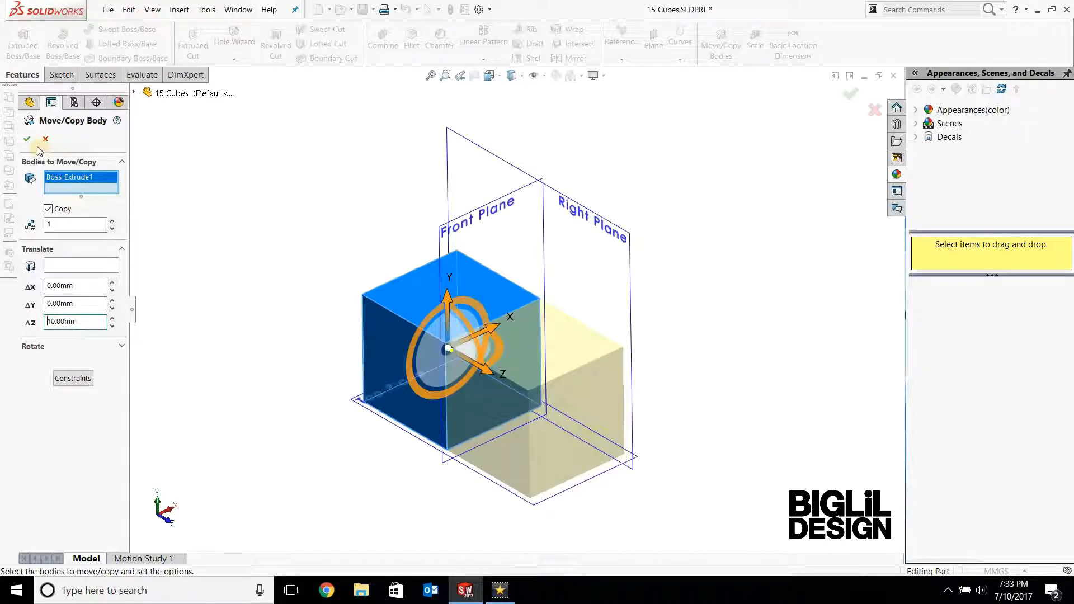
pyautogui.click(50, 139)
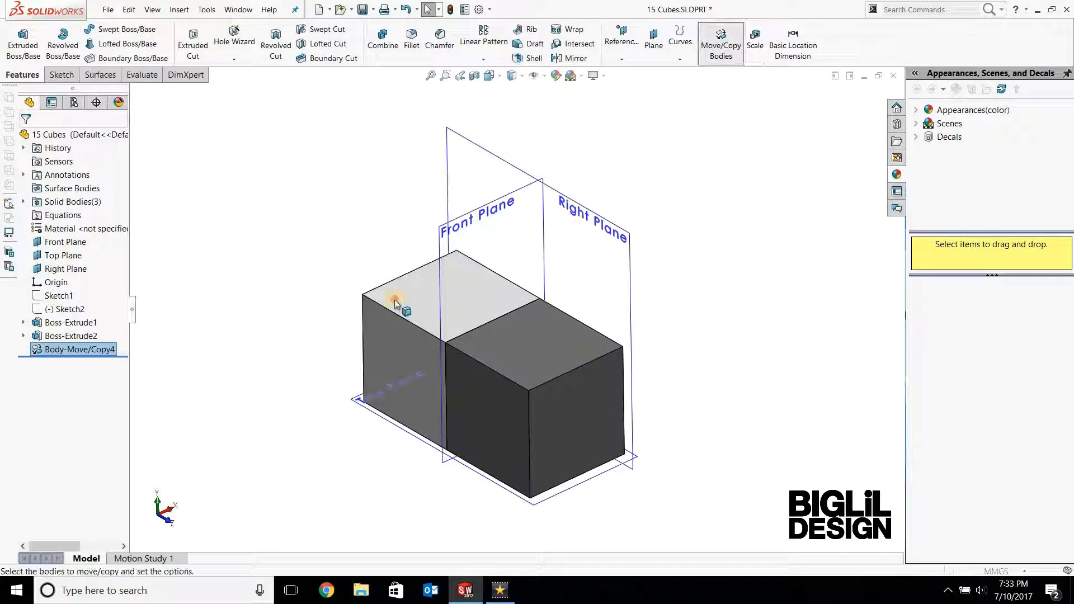
# Copy both cube bodies once, translating the copies 10 mm along X to form a two-by-two layer
pyautogui.click(721, 45)
pyautogui.click(561, 349)
pyautogui.click(487, 334)
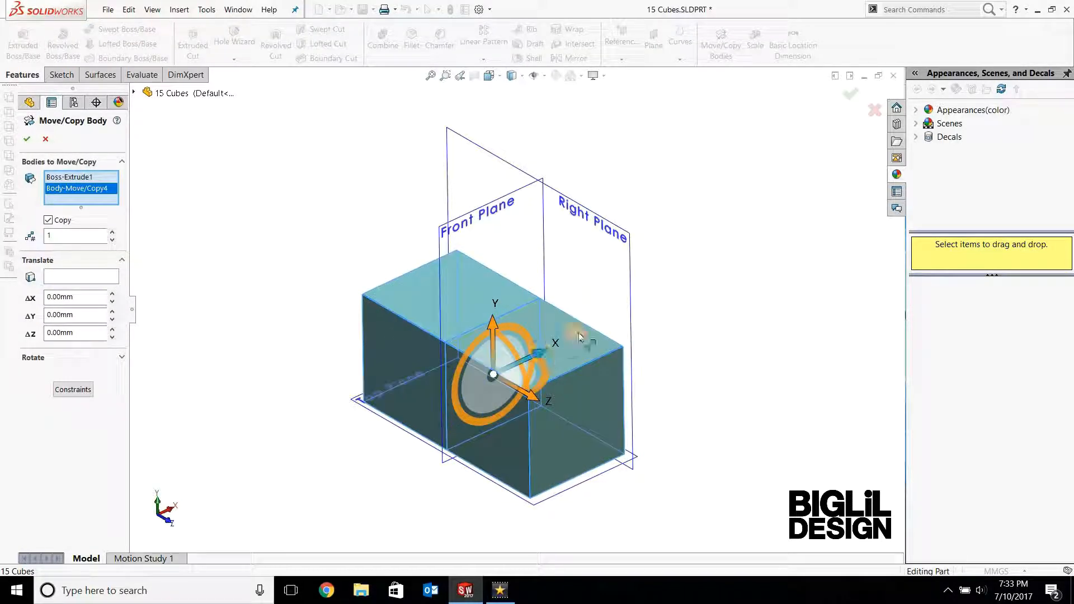
pyautogui.moveTo(581, 336)
pyautogui.mouseDown()
pyautogui.moveTo(628, 307)
pyautogui.moveTo(615, 307)
pyautogui.moveTo(586, 354)
pyautogui.mouseUp()
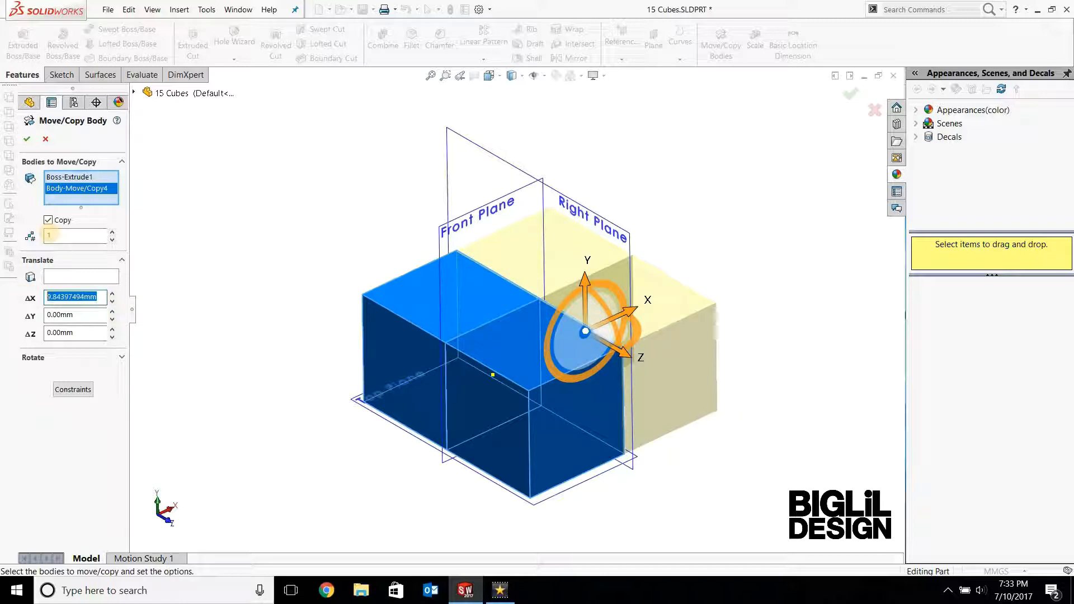
pyautogui.write('10')
pyautogui.press('Return')
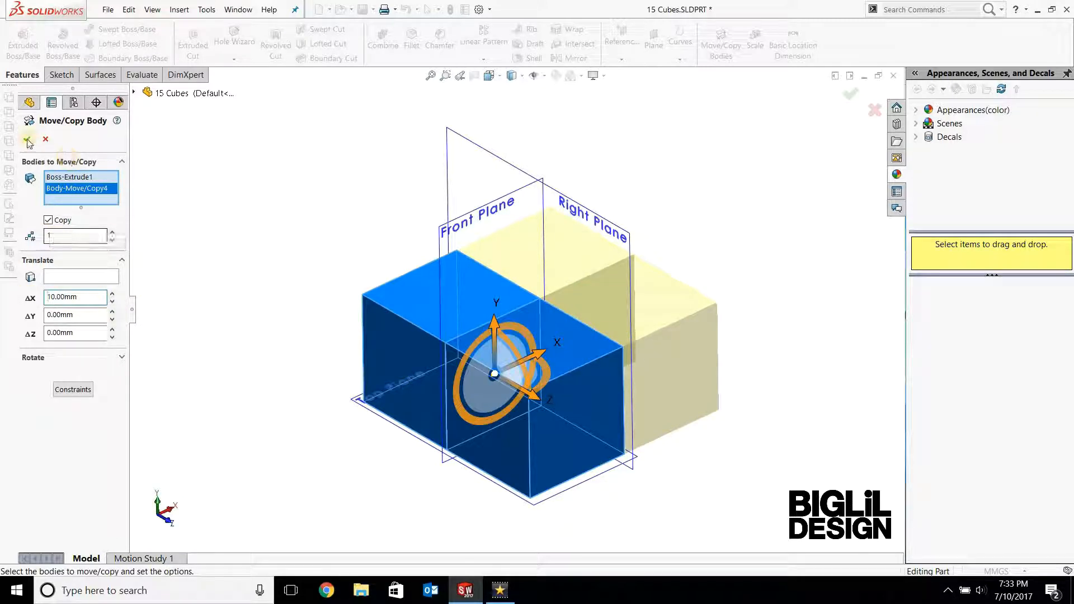
pyautogui.press('Return')
# Copy all four cubes of the layer once, translating the copies 10 mm along Y to stack a second layer
pyautogui.click(721, 43)
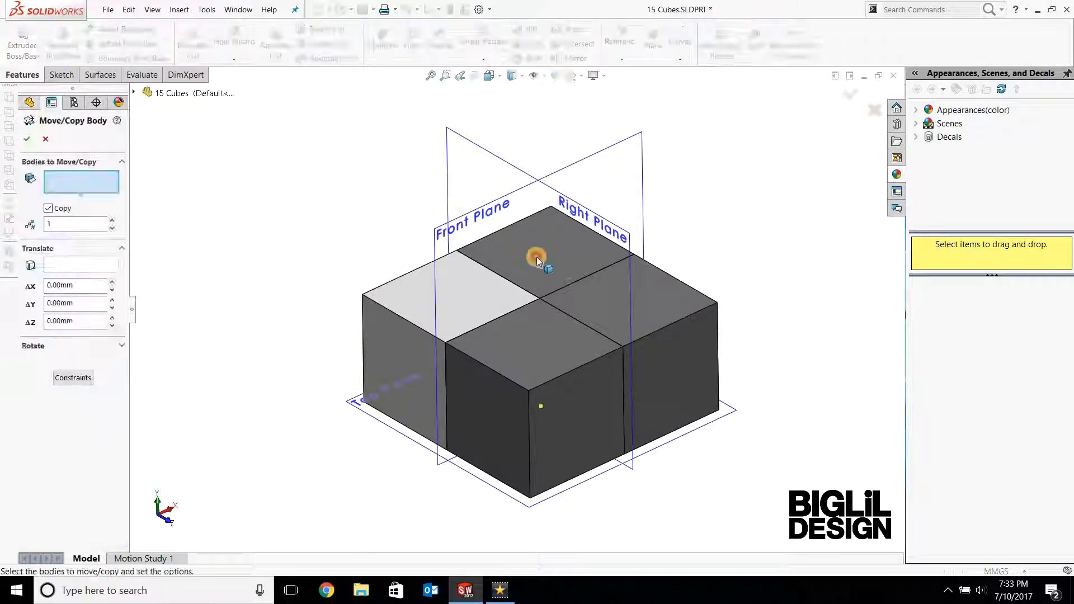
pyautogui.click(677, 321)
pyautogui.click(509, 365)
pyautogui.click(473, 305)
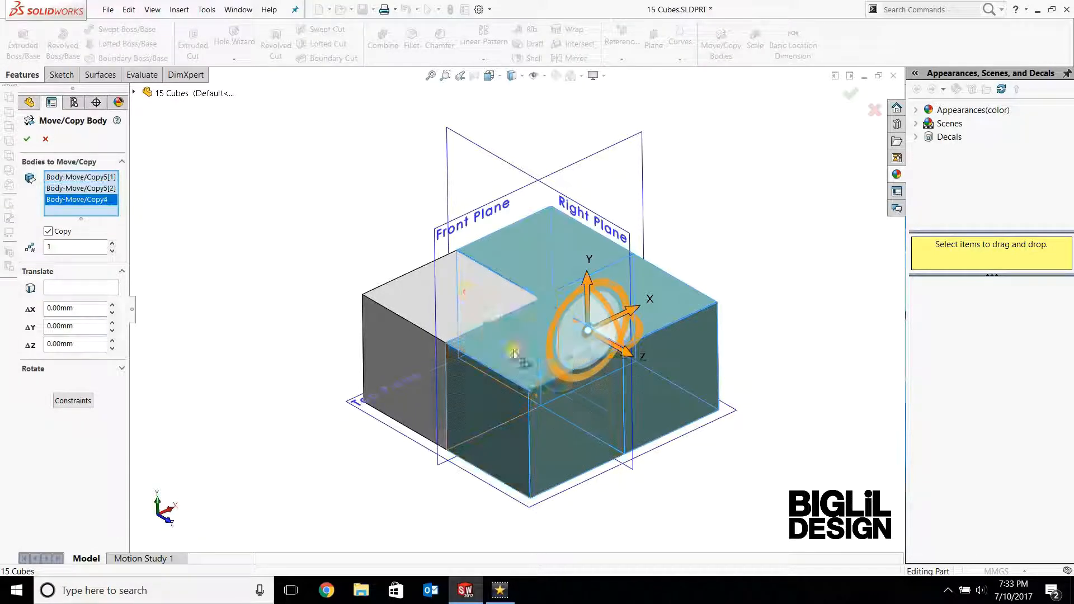
pyautogui.moveTo(538, 300); pyautogui.dragTo(552, 196)
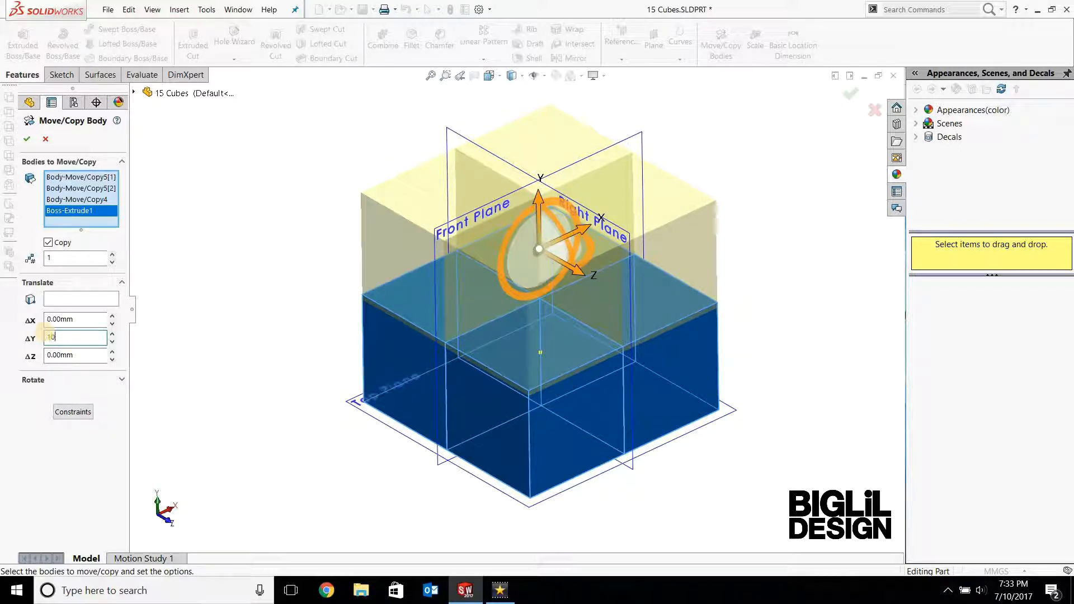
pyautogui.press('Return')
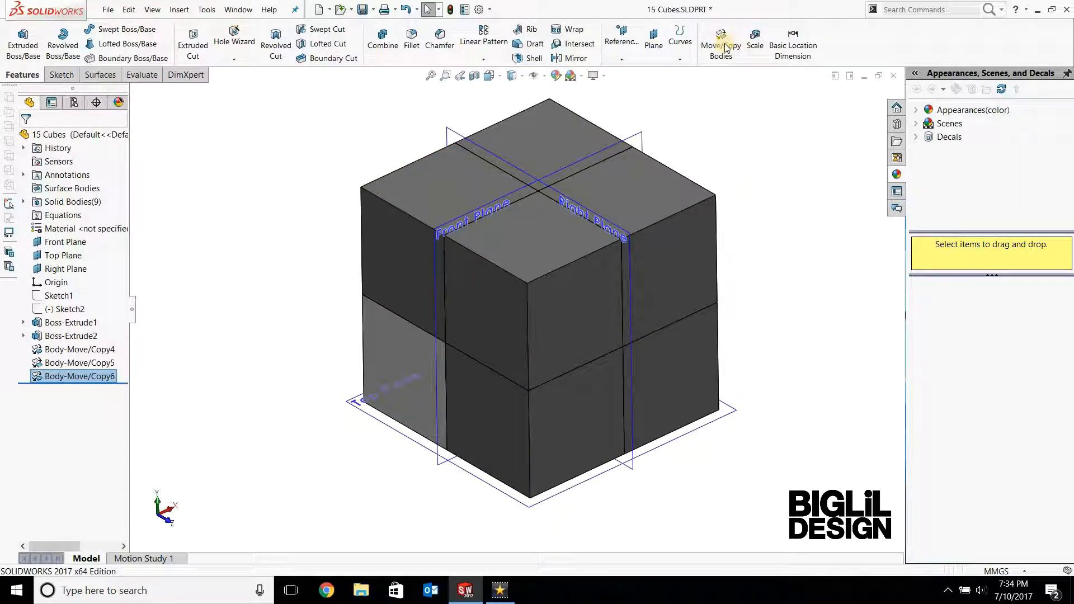
# Combine all eight cube bodies into one solid with the Add operation
pyautogui.click(383, 39)
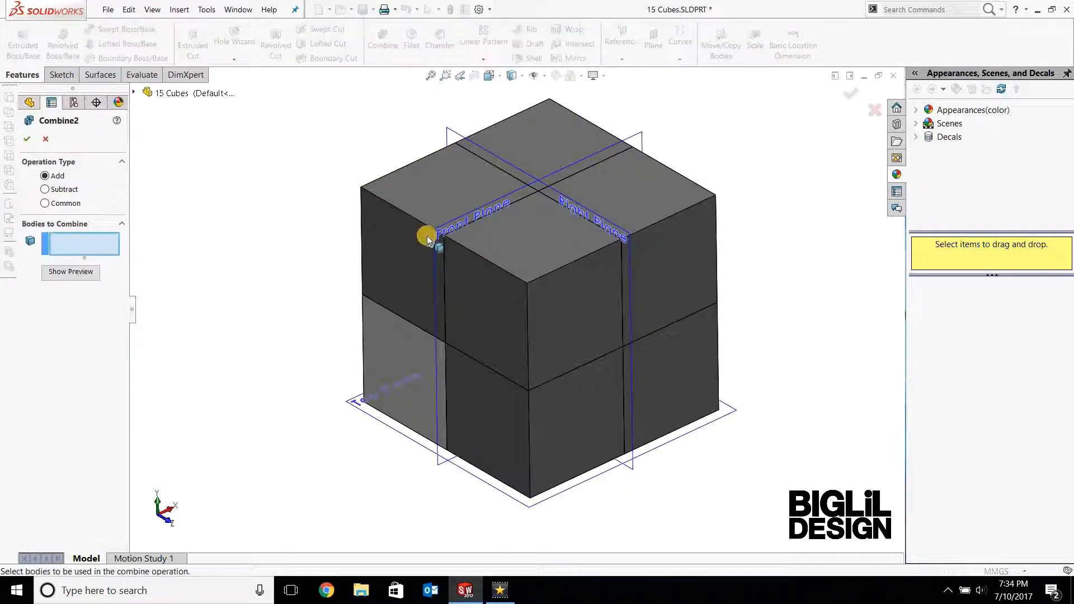
pyautogui.click(427, 235)
pyautogui.click(569, 132)
pyautogui.click(632, 191)
pyautogui.click(493, 252)
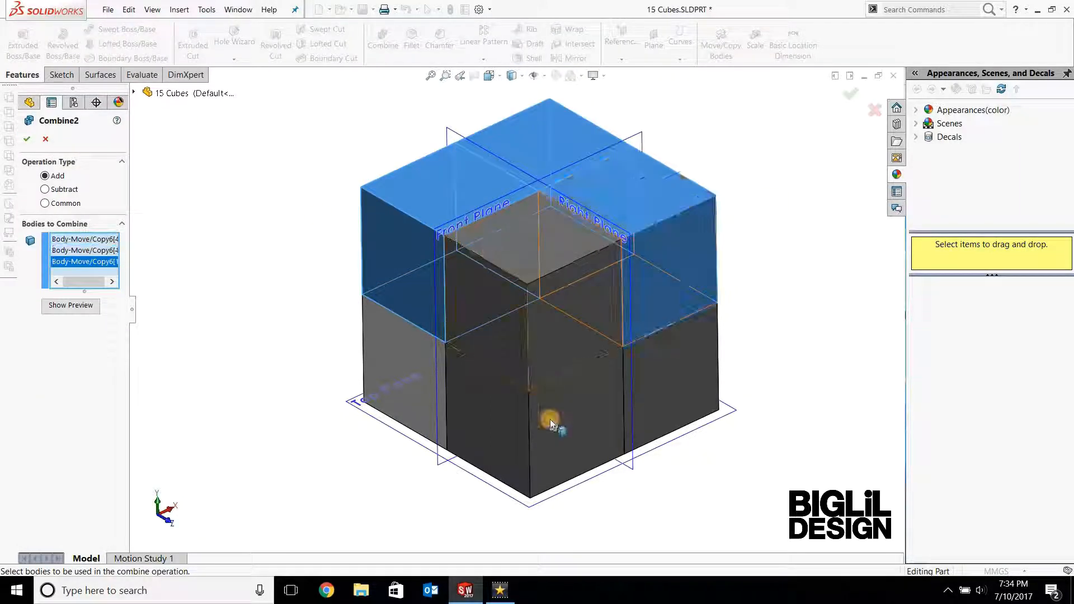
pyautogui.click(550, 423)
pyautogui.click(674, 359)
pyautogui.click(404, 358)
pyautogui.moveTo(409, 310); pyautogui.dragTo(523, 353, button='middle')
pyautogui.click(522, 353)
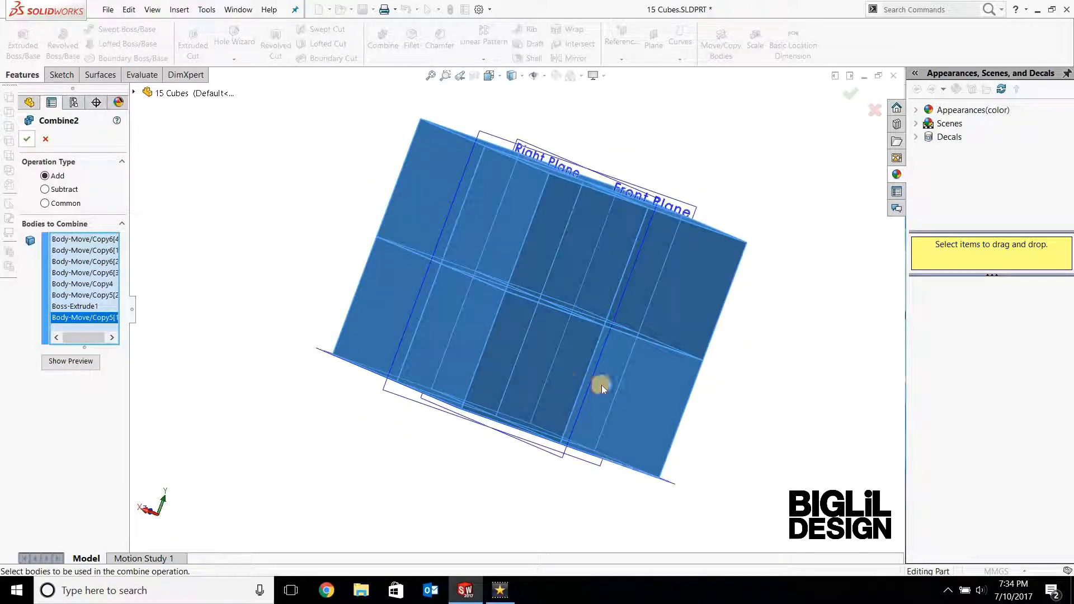
pyautogui.press('Return')
pyautogui.moveTo(686, 357); pyautogui.dragTo(420, 199, button='middle')
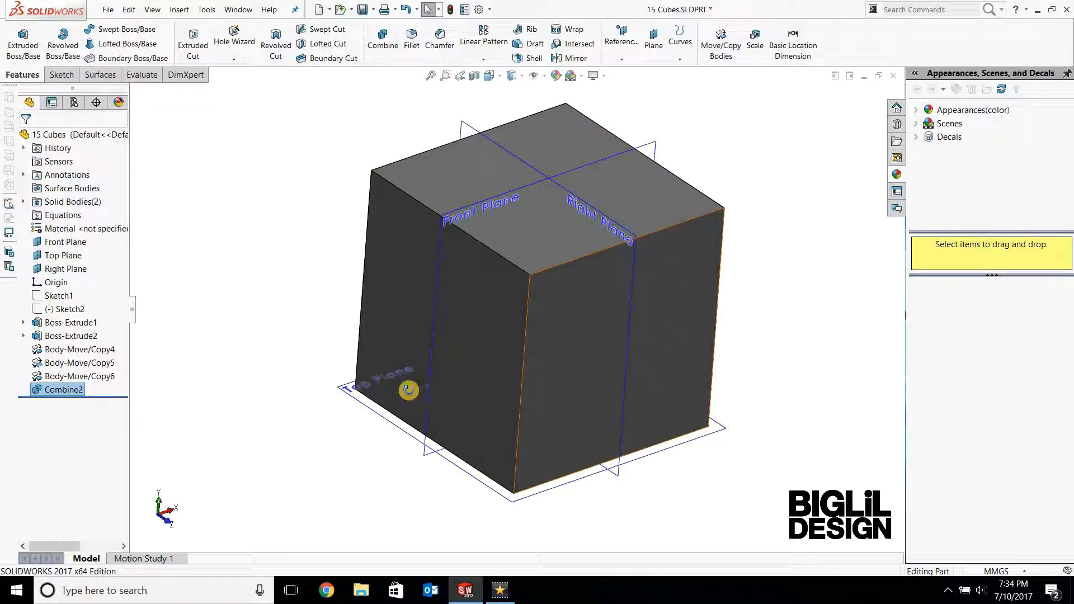
pyautogui.moveTo(408, 390); pyautogui.dragTo(399, 376, button='middle')
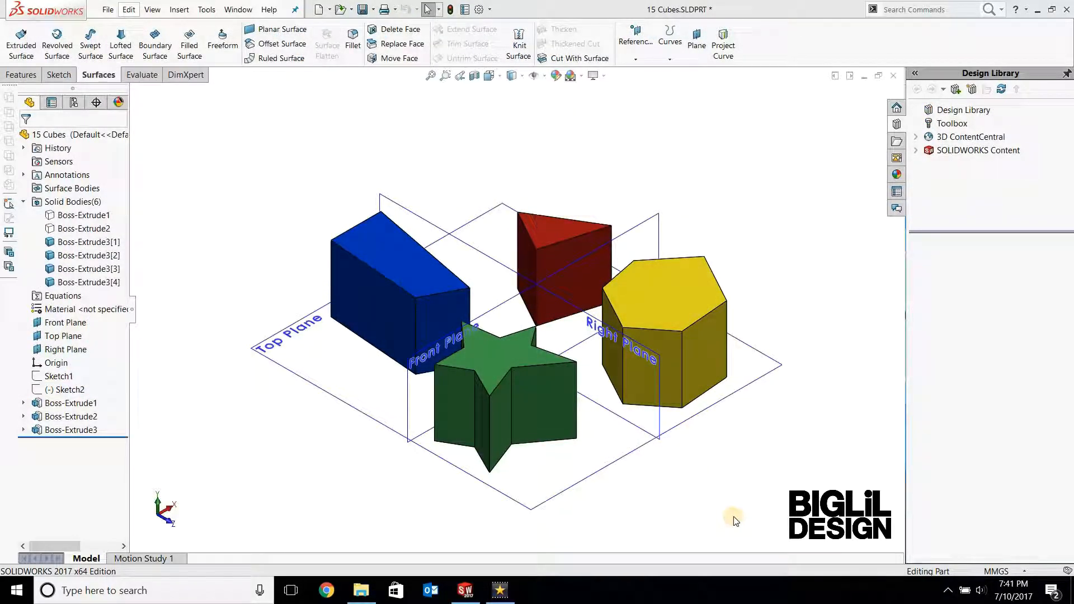
# Create a lofted surface between the facing inner vertical edges of the blue block and the red triangular prism
pyautogui.moveTo(774, 385); pyautogui.dragTo(338, 266, button='middle')
pyautogui.scroll(-3, 338, 267)
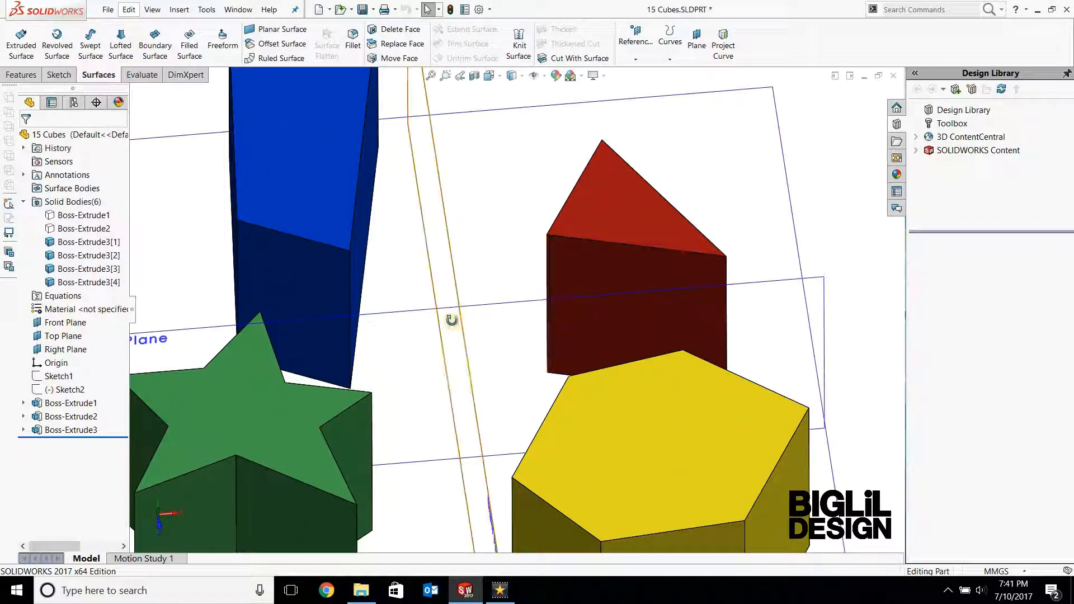
pyautogui.moveTo(451, 320); pyautogui.dragTo(704, 236, button='middle')
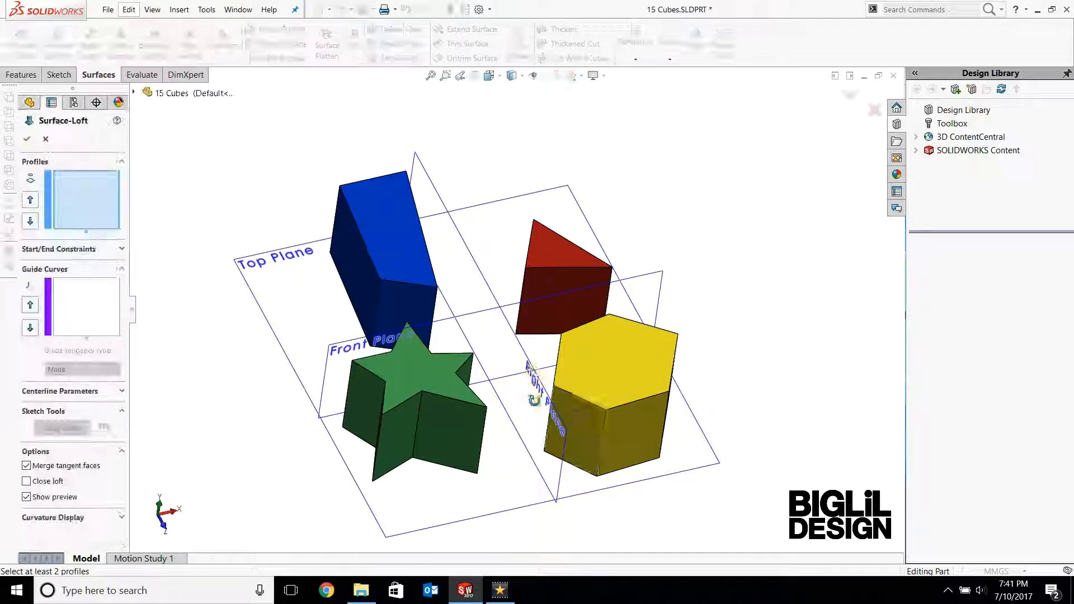
pyautogui.moveTo(535, 400); pyautogui.dragTo(424, 278, button='middle')
pyautogui.scroll(-2, 424, 278)
pyautogui.click(424, 274)
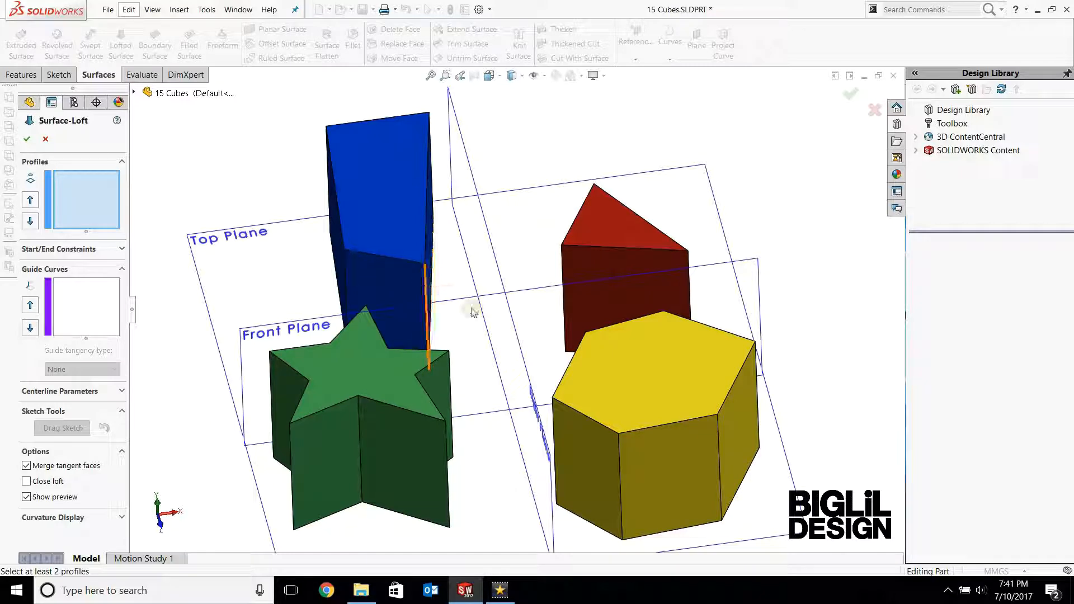
pyautogui.click(562, 264)
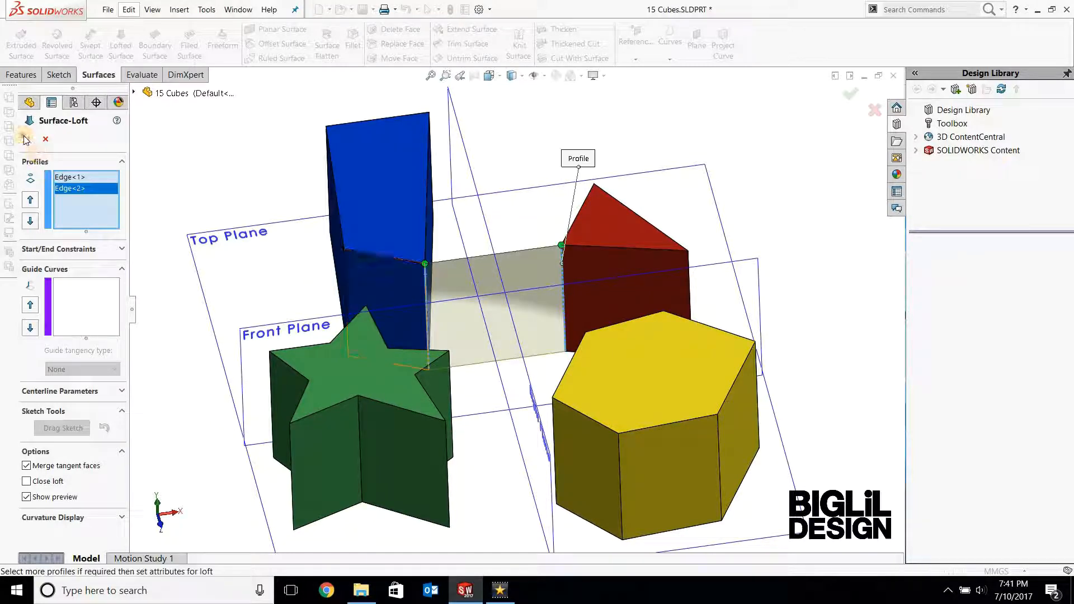
pyautogui.moveTo(268, 161); pyautogui.dragTo(242, 180, button='middle')
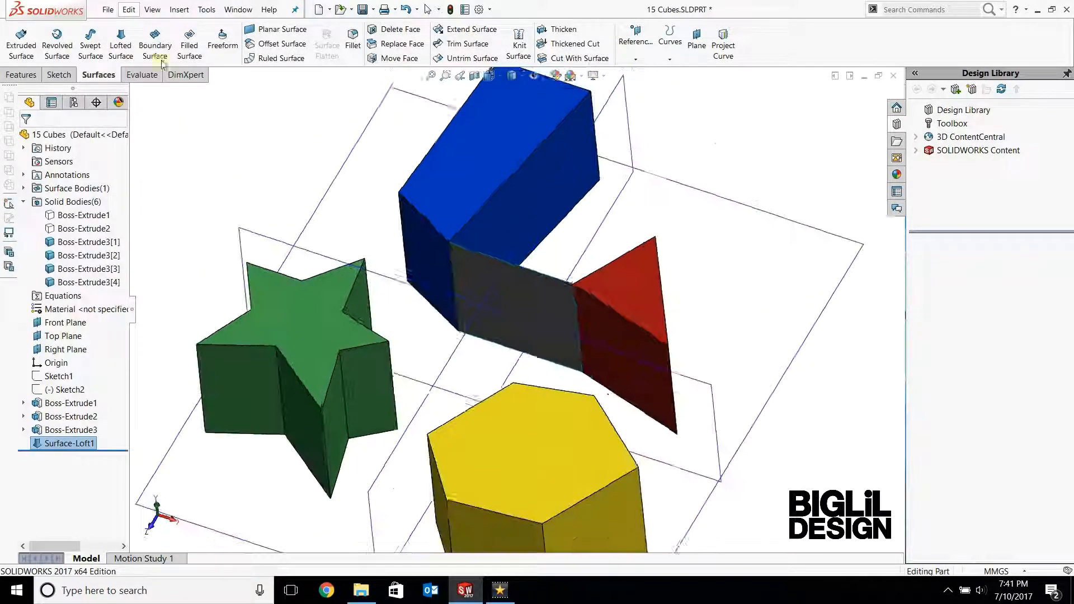
# Create a lofted surface between the inner vertical edges of the green star and the blue block, removing the preselected surface body from the profiles
pyautogui.click(124, 42)
pyautogui.click(72, 179)
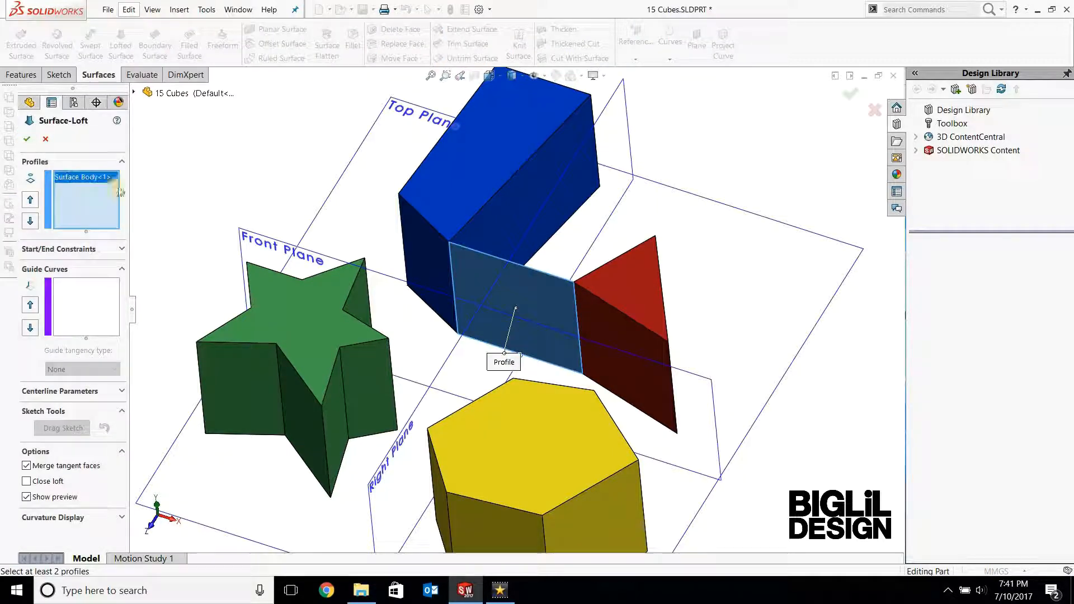
pyautogui.press('Delete')
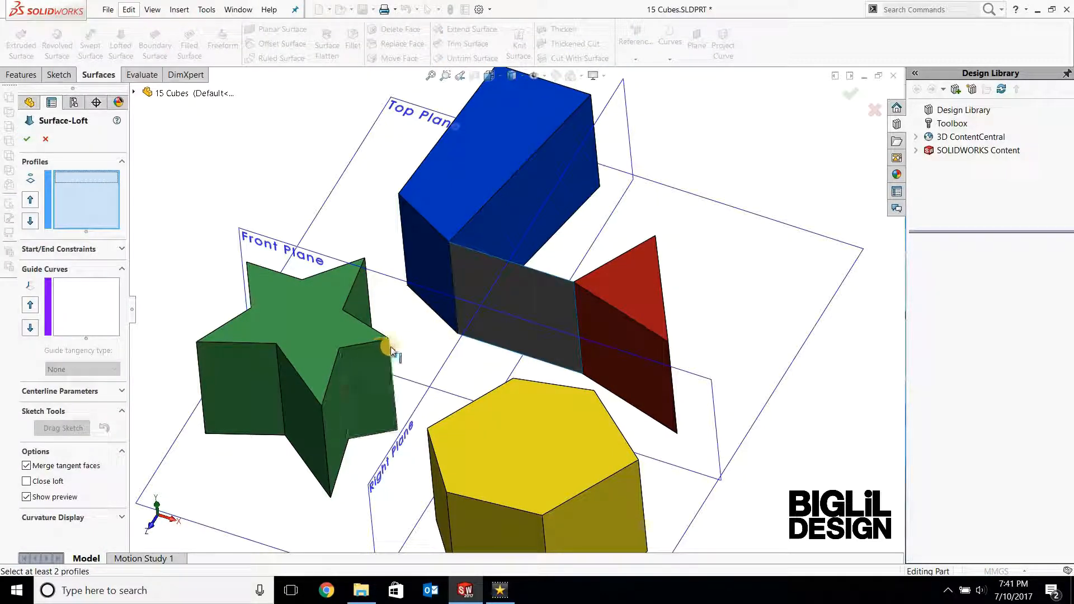
pyautogui.click(450, 262)
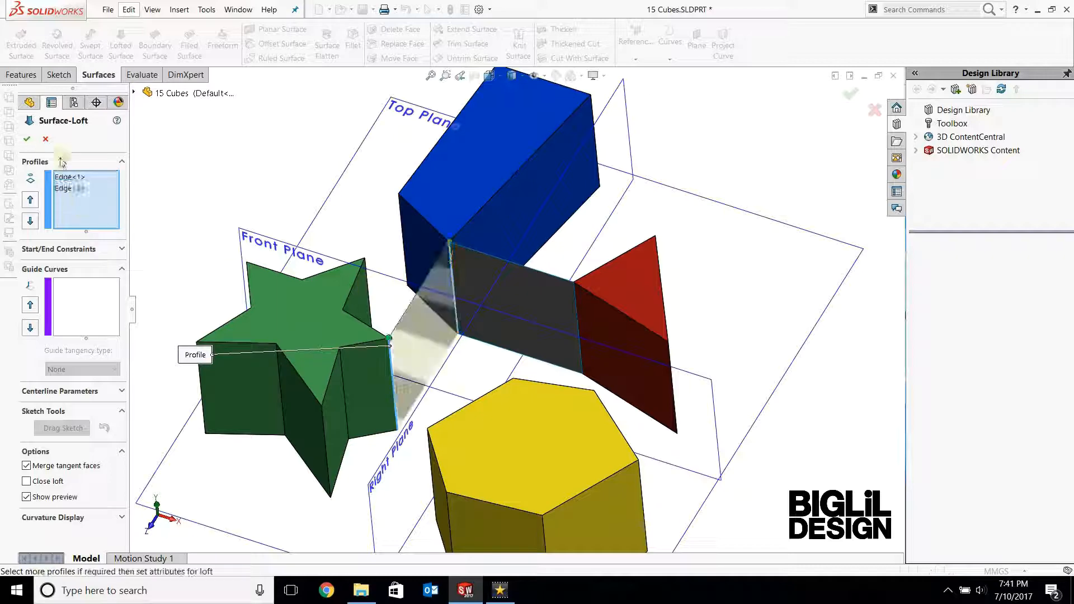
pyautogui.click(26, 139)
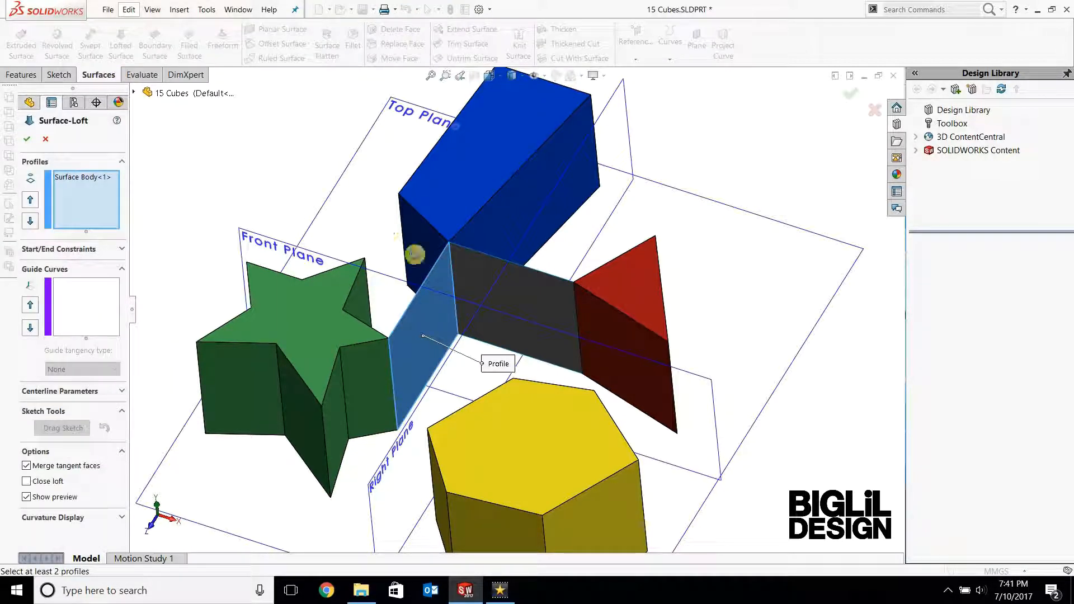
# Loft a surface between the inner vertical edges of the red triangular prism and the yellow prism, clearing the preselected surface body first
pyautogui.moveTo(414, 254); pyautogui.dragTo(182, 208, button='middle')
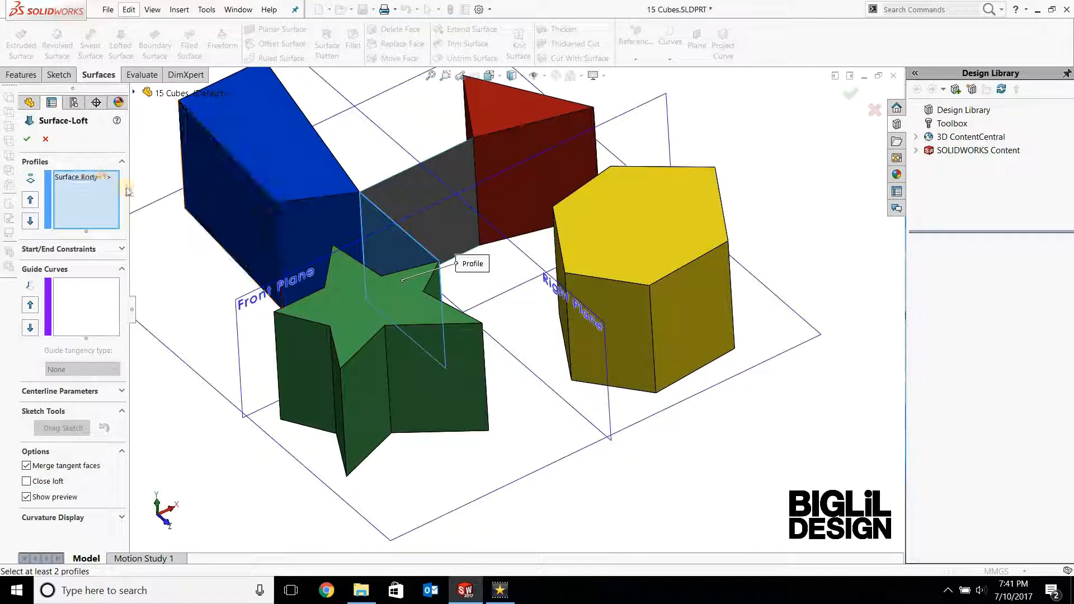
pyautogui.click(84, 176)
pyautogui.press('Delete')
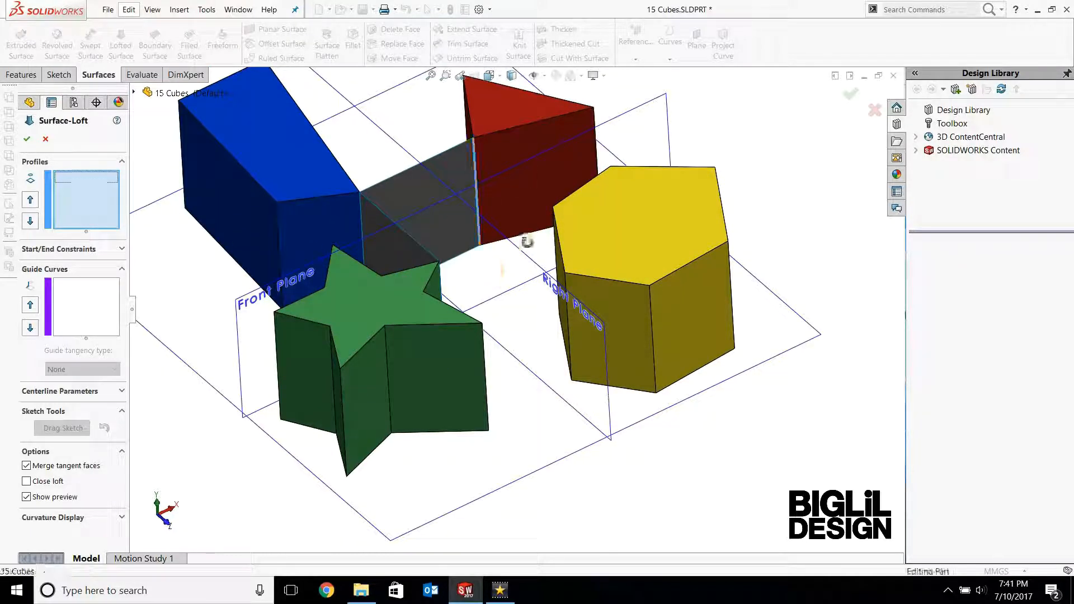
pyautogui.moveTo(527, 242); pyautogui.dragTo(612, 196, button='middle')
pyautogui.click(453, 251)
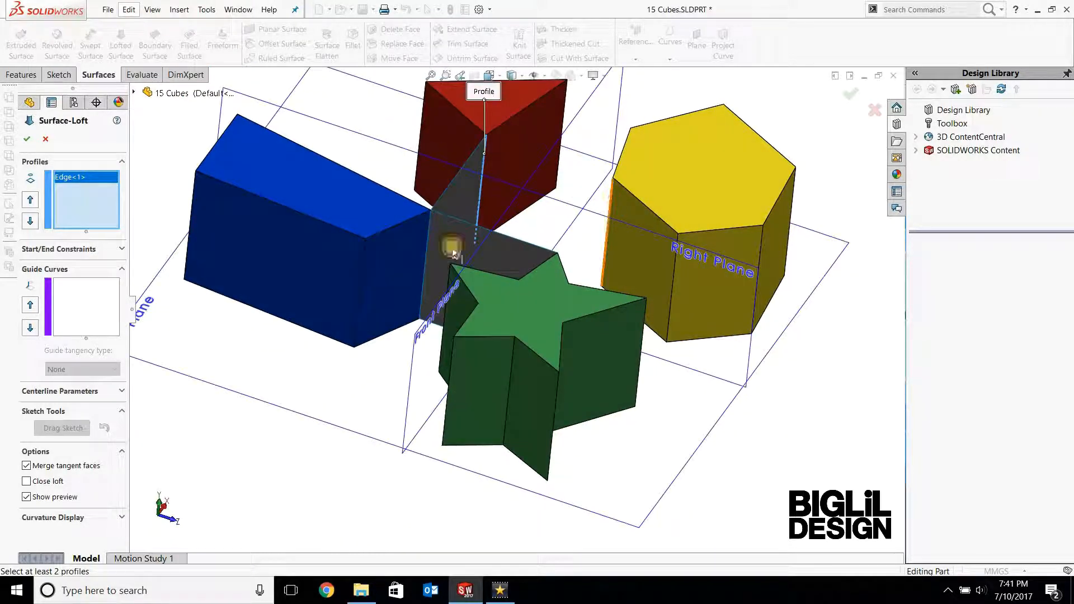
pyautogui.click(608, 235)
pyautogui.rightClick(386, 385)
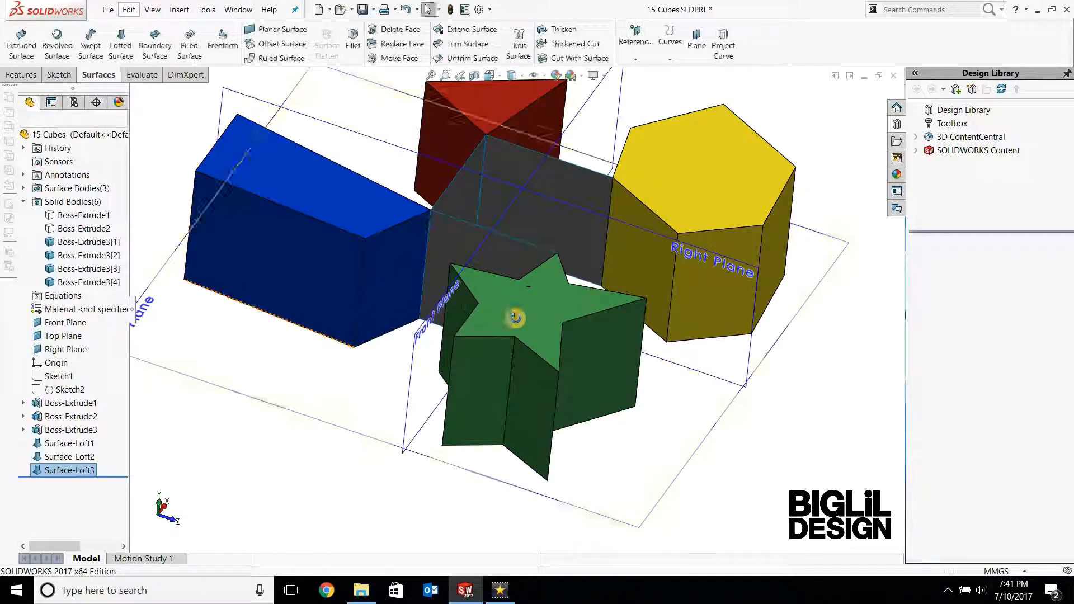
# Loft a surface between the inner vertical edges of the yellow prism and the green star to close the four-sided wall
pyautogui.moveTo(515, 319)
pyautogui.mouseDown(button='middle')
pyautogui.moveTo(477, 406)
pyautogui.moveTo(496, 448)
pyautogui.moveTo(525, 403)
pyautogui.moveTo(514, 335)
pyautogui.mouseUp(button='middle')
pyautogui.click(120, 44)
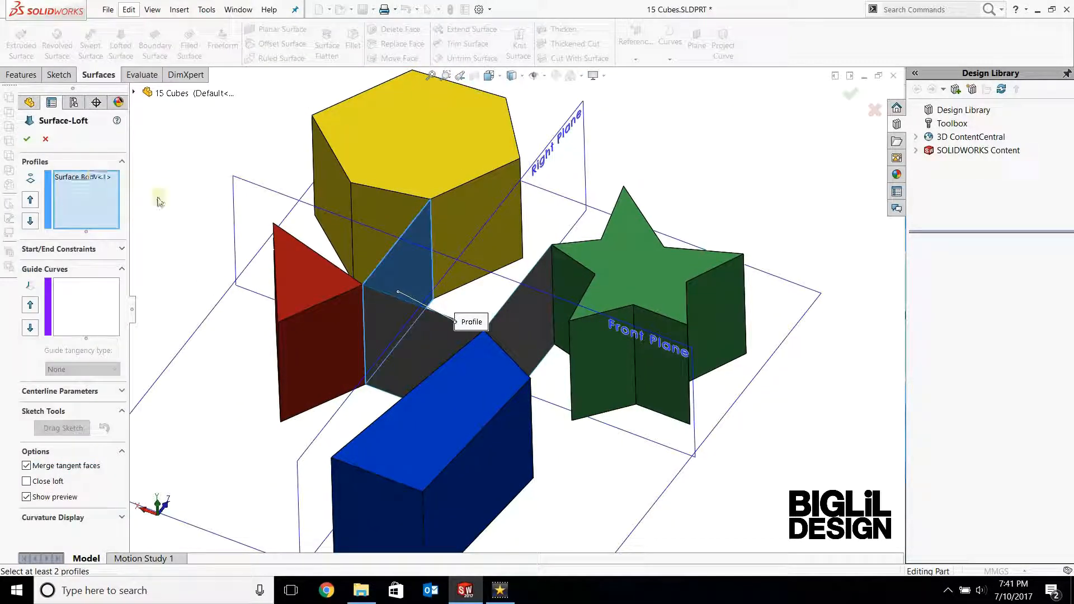
pyautogui.click(424, 219)
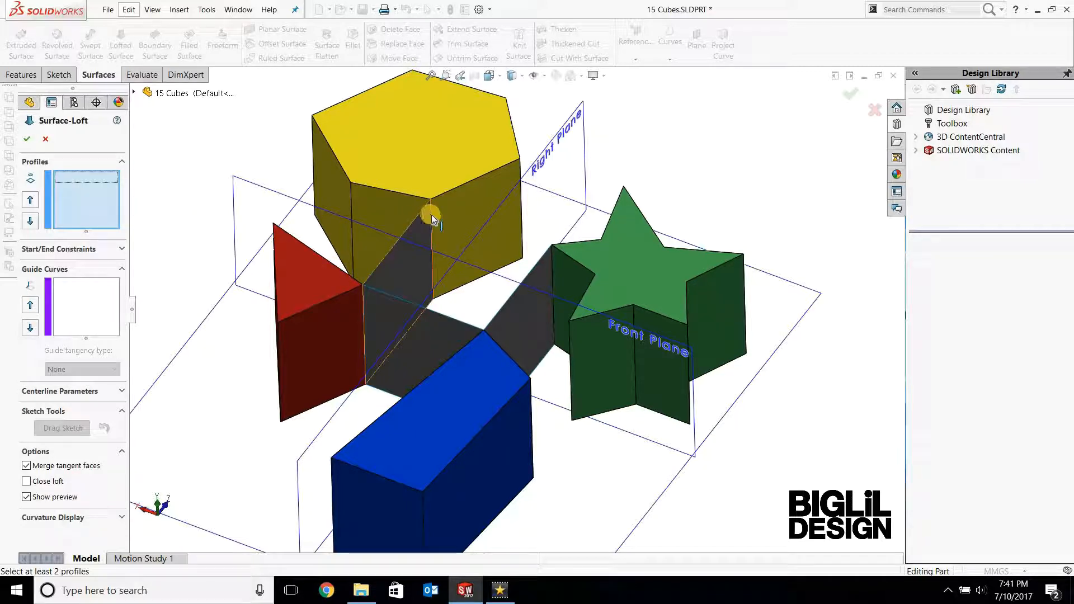
pyautogui.click(544, 298)
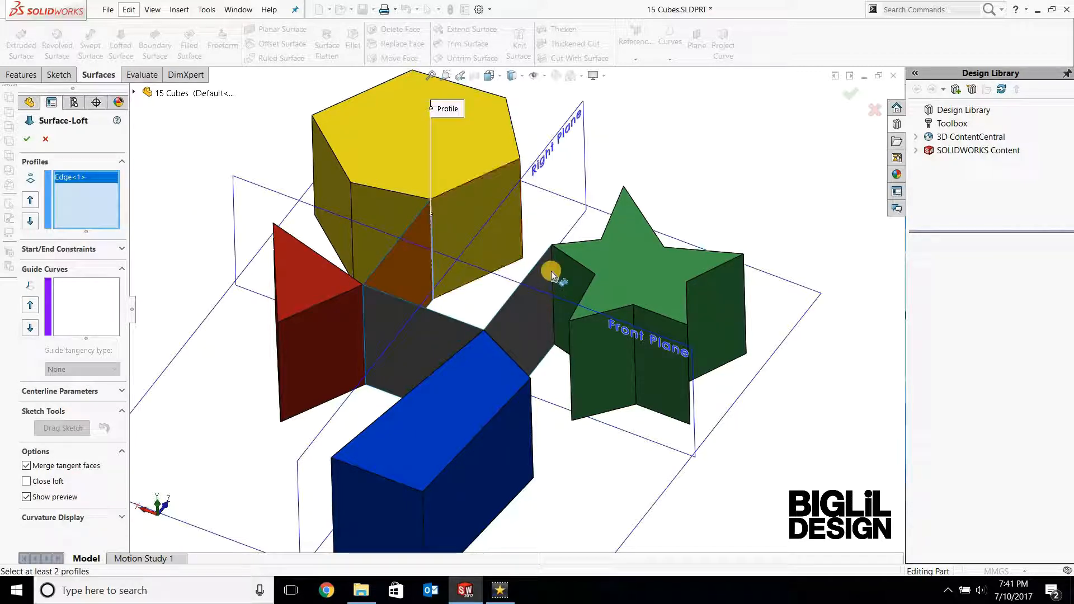
pyautogui.click(535, 294)
pyautogui.click(26, 139)
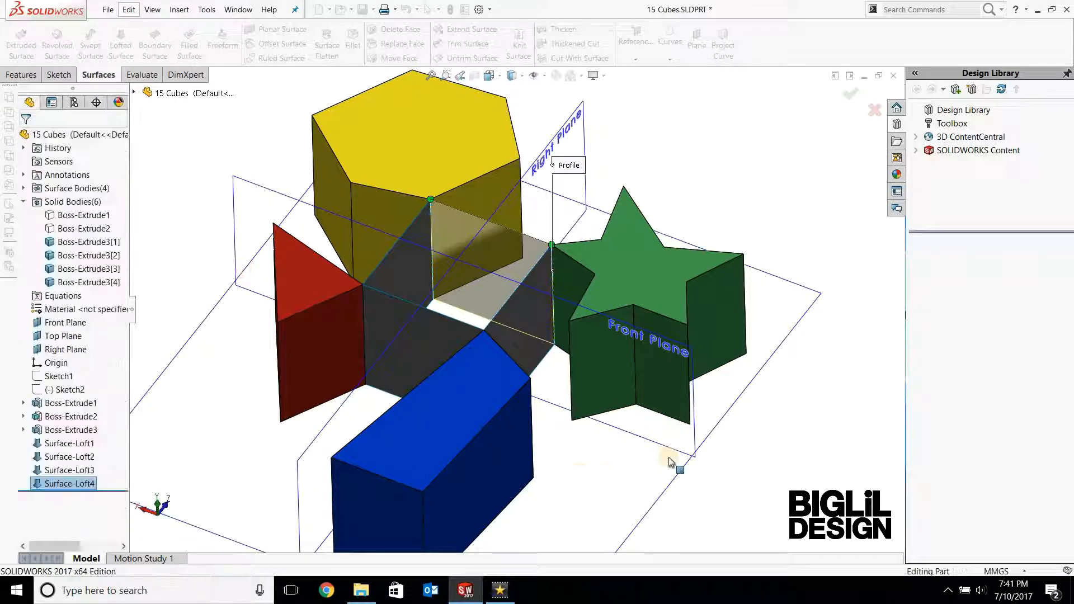
# Hide the blue, red, green star and yellow solid bodies so only the lofted wall surfaces remain shown
pyautogui.moveTo(678, 456); pyautogui.dragTo(443, 295, button='middle')
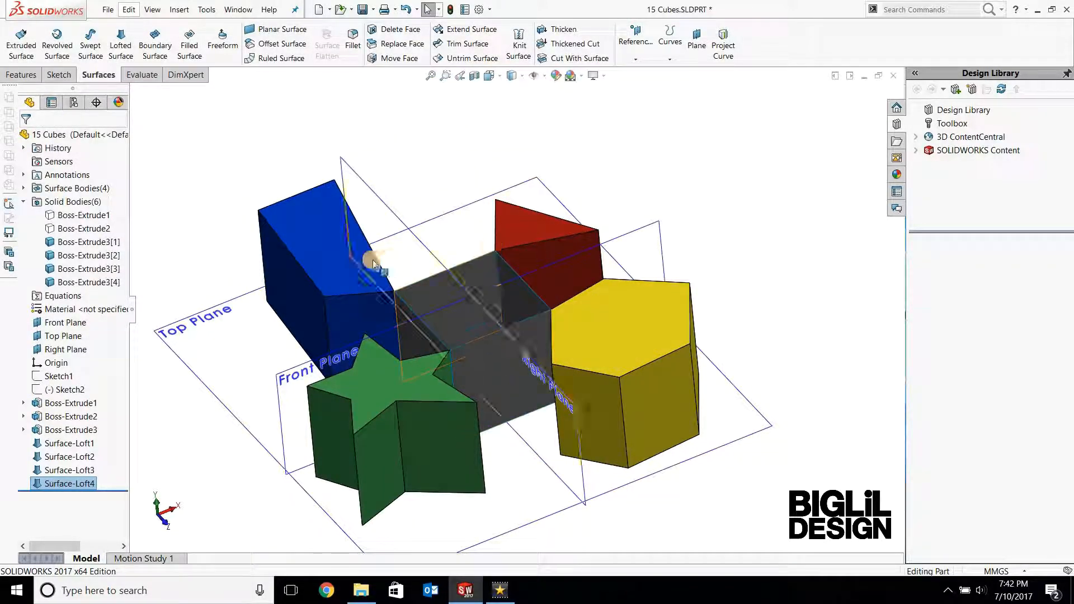
pyautogui.keyDown('ctrl'); pyautogui.click(339, 264); pyautogui.keyUp('ctrl')
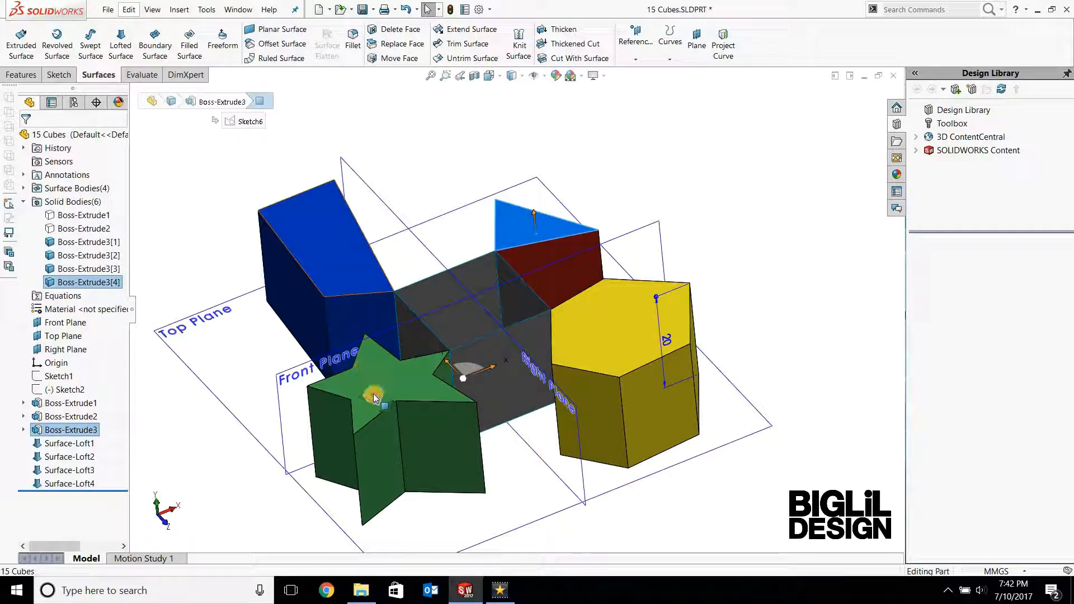
pyautogui.keyDown('ctrl'); pyautogui.click(402, 381); pyautogui.keyUp('ctrl')
pyautogui.keyDown('ctrl'); pyautogui.click(613, 330); pyautogui.keyUp('ctrl')
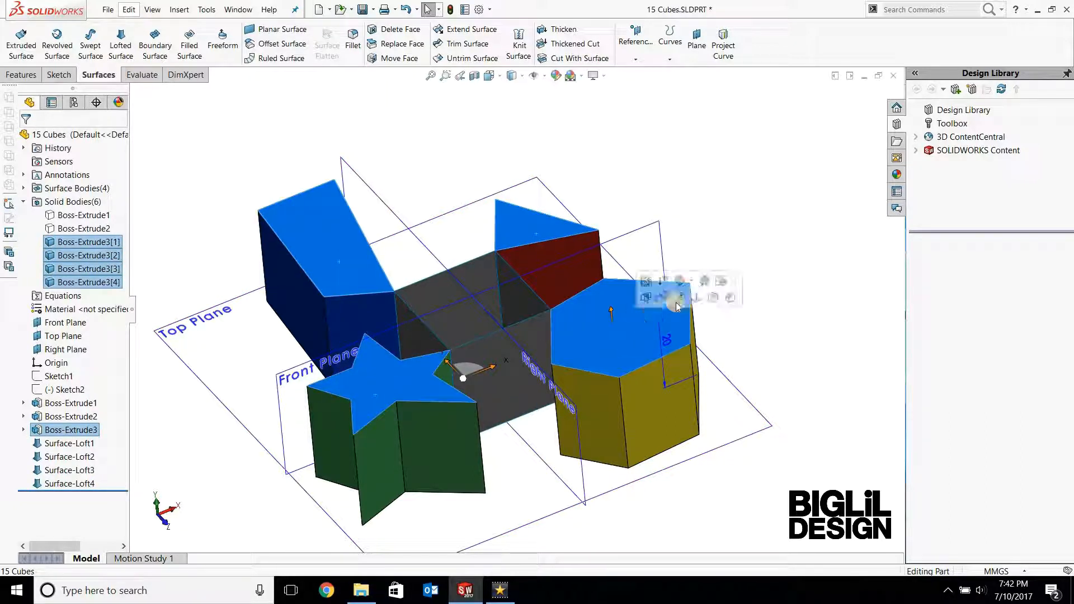
pyautogui.click(660, 296)
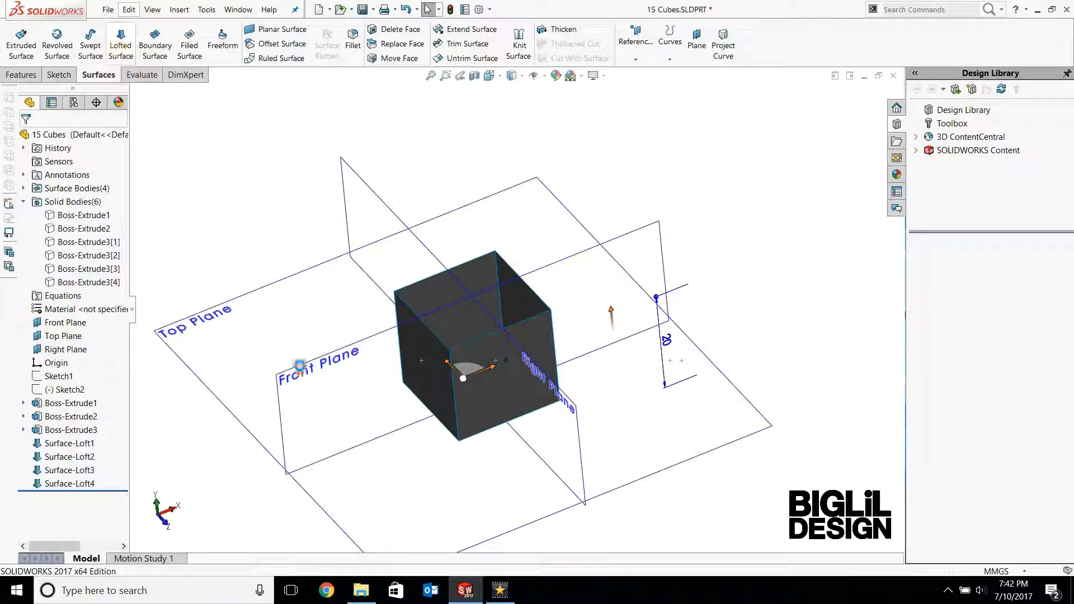
# Loft a surface between two opposite upper edges of the four-sided wall, clearing the four preselected faces from the profiles first
pyautogui.moveTo(424, 392)
pyautogui.mouseDown(button='middle')
pyautogui.moveTo(434, 376)
pyautogui.moveTo(430, 386)
pyautogui.mouseUp(button='middle')
pyautogui.scroll(-2, 429, 344)
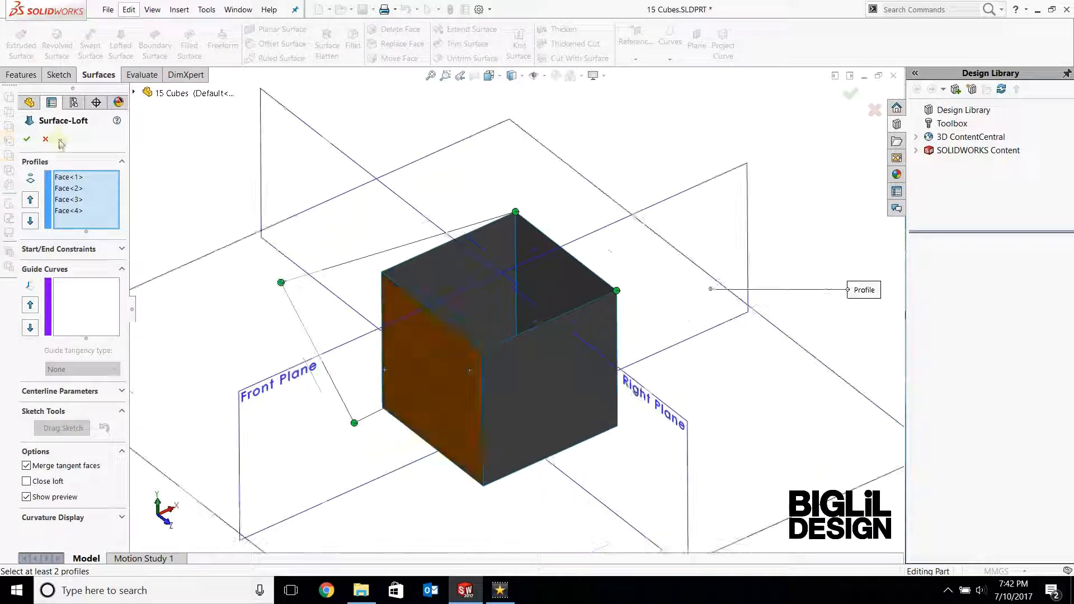
pyautogui.click(127, 57)
pyautogui.scroll(-2, 402, 300)
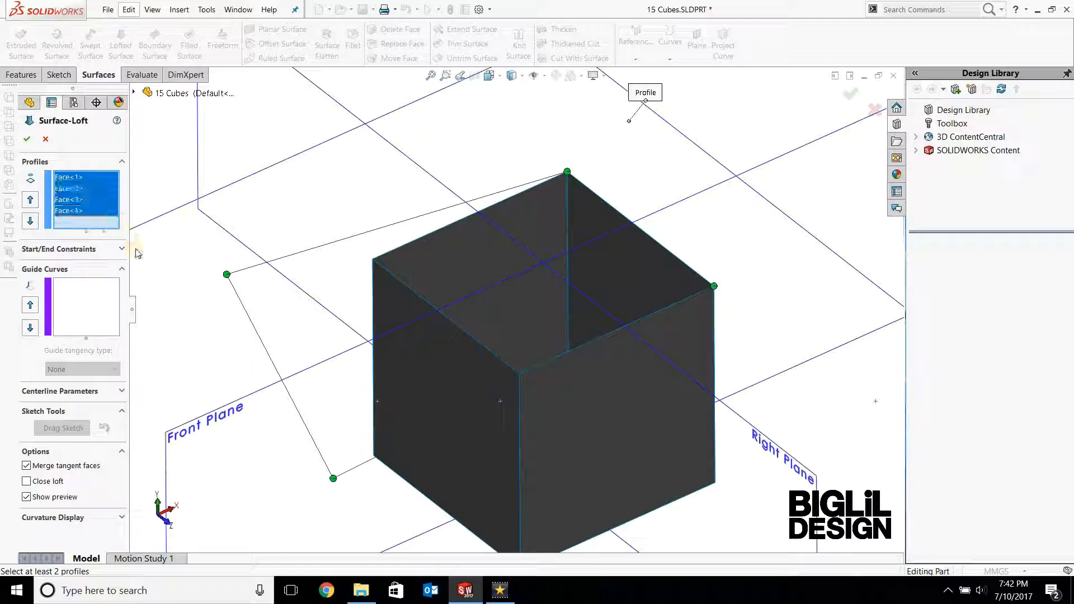
pyautogui.keyDown('shift'); pyautogui.click(74, 211); pyautogui.keyUp('shift')
pyautogui.press('Delete')
pyautogui.click(391, 250)
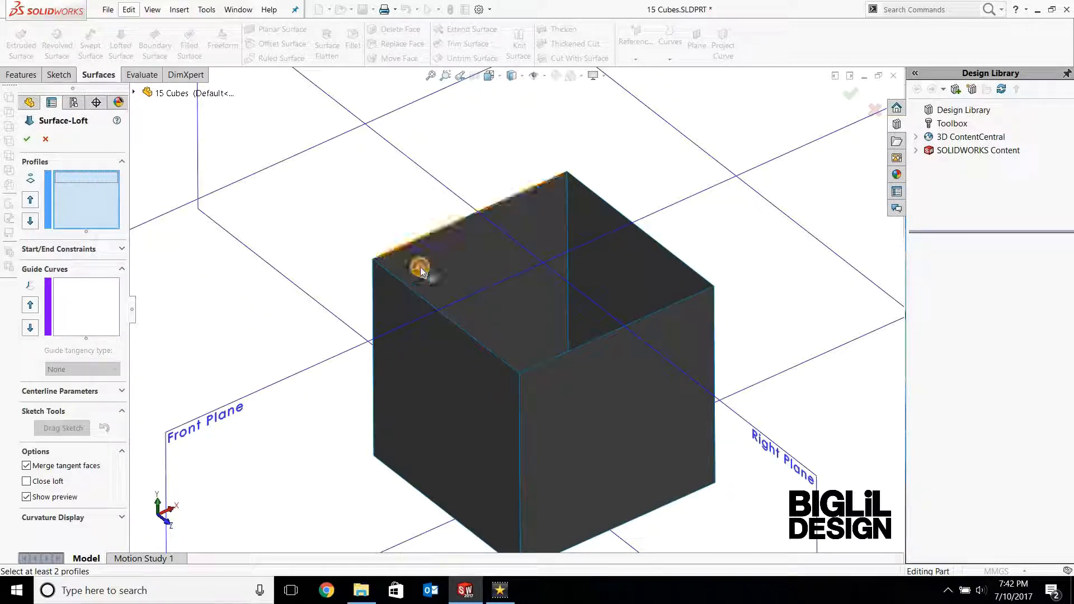
pyautogui.click(547, 366)
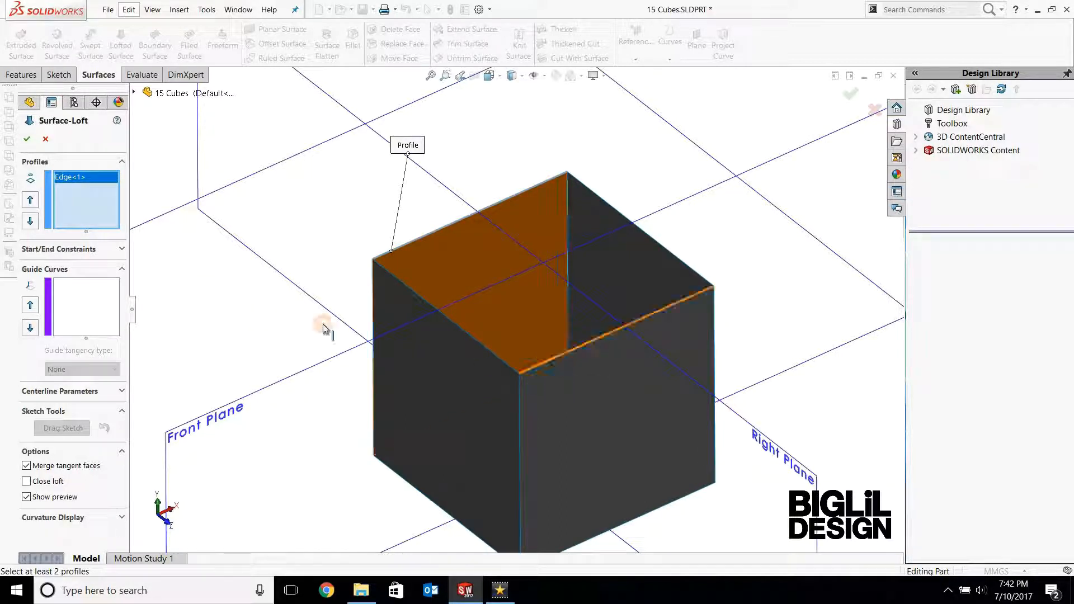
# Close the underside with a lofted surface between two opposite lower edges, removing the preselected surface body from the profiles
pyautogui.moveTo(427, 462); pyautogui.dragTo(418, 299, button='middle')
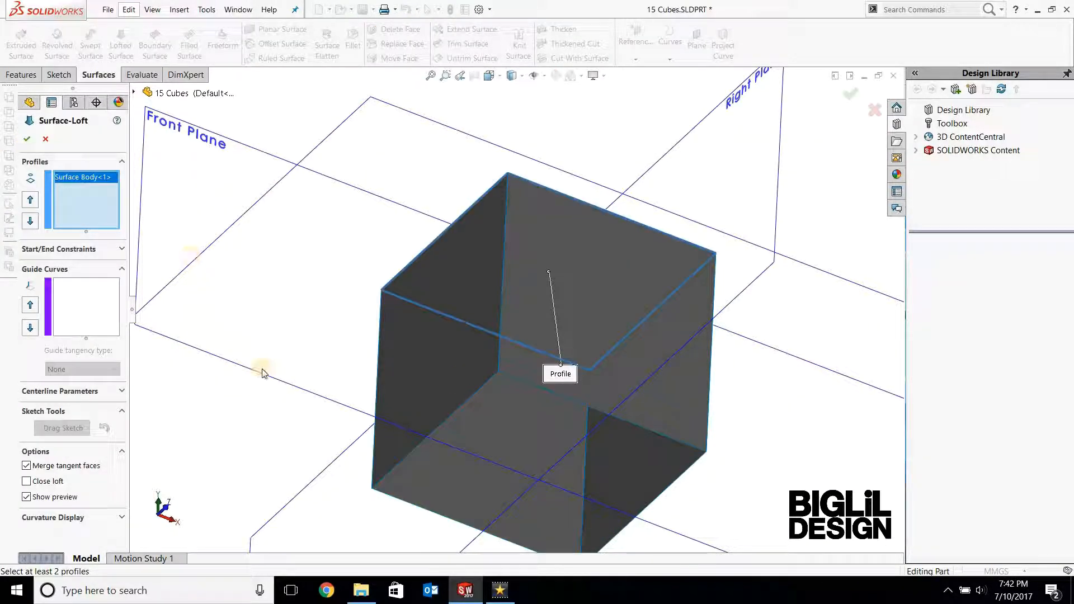
pyautogui.click(453, 465)
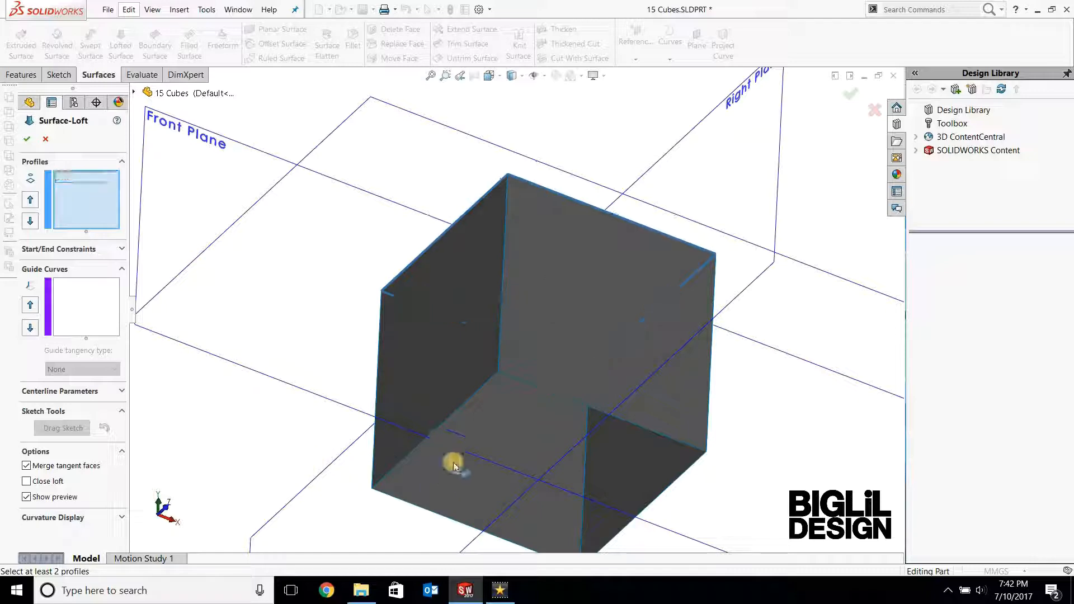
pyautogui.click(505, 375)
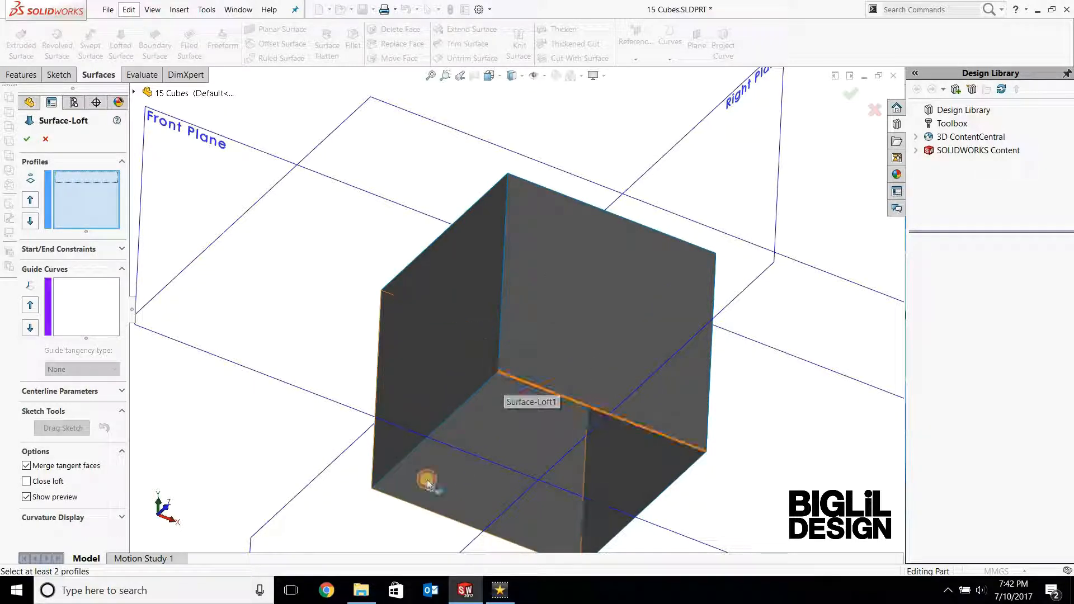
pyautogui.click(374, 521)
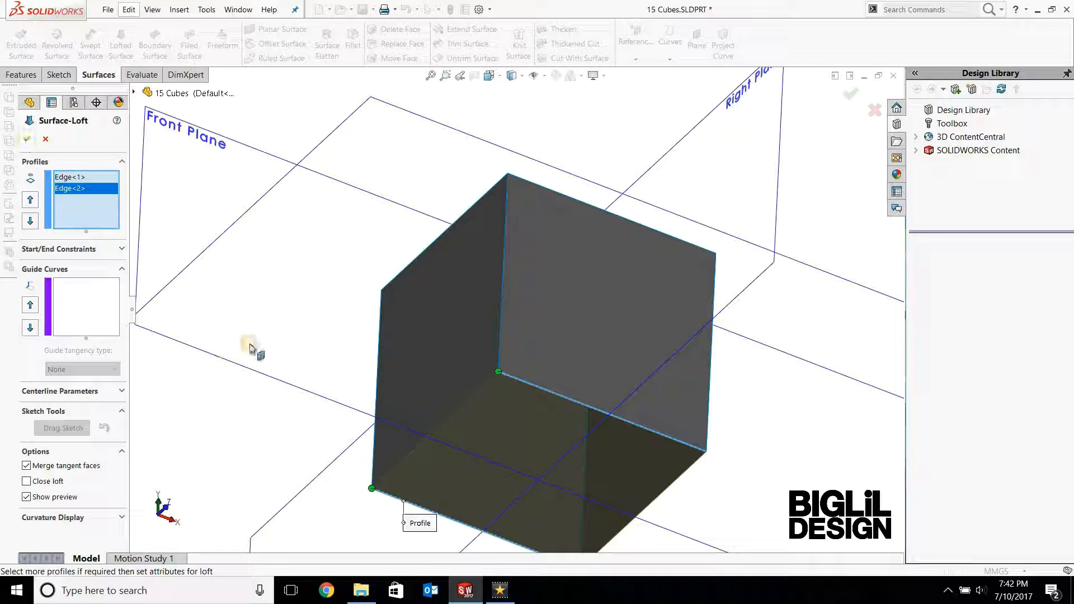
pyautogui.rightClick(250, 348)
pyautogui.hotkey('ctrl', '7')
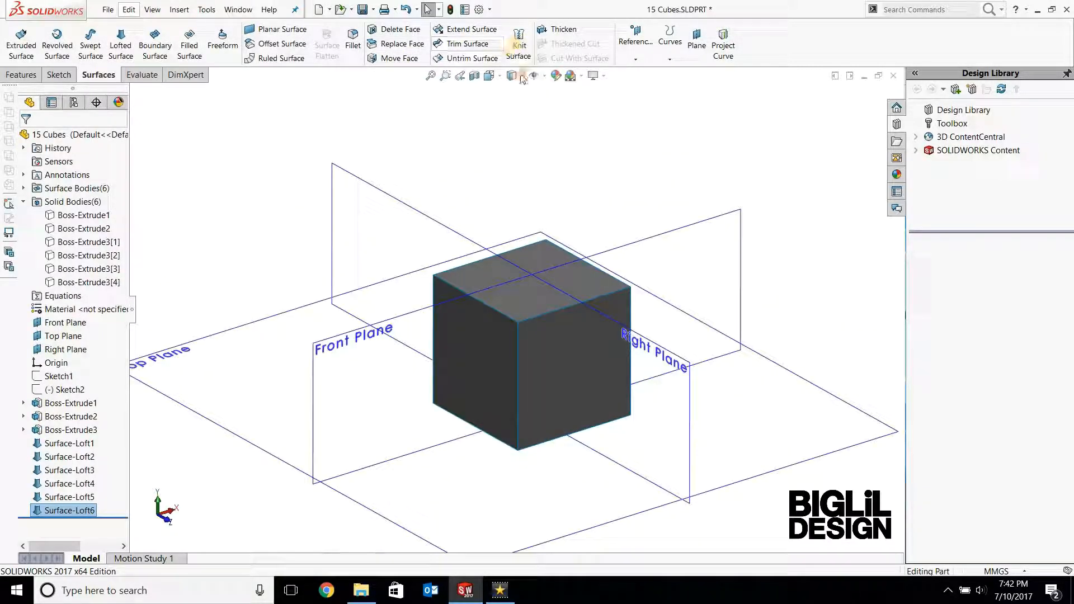
# Knit the lofted surfaces selected around the cube into one surface body
pyautogui.click(520, 47)
pyautogui.click(508, 297)
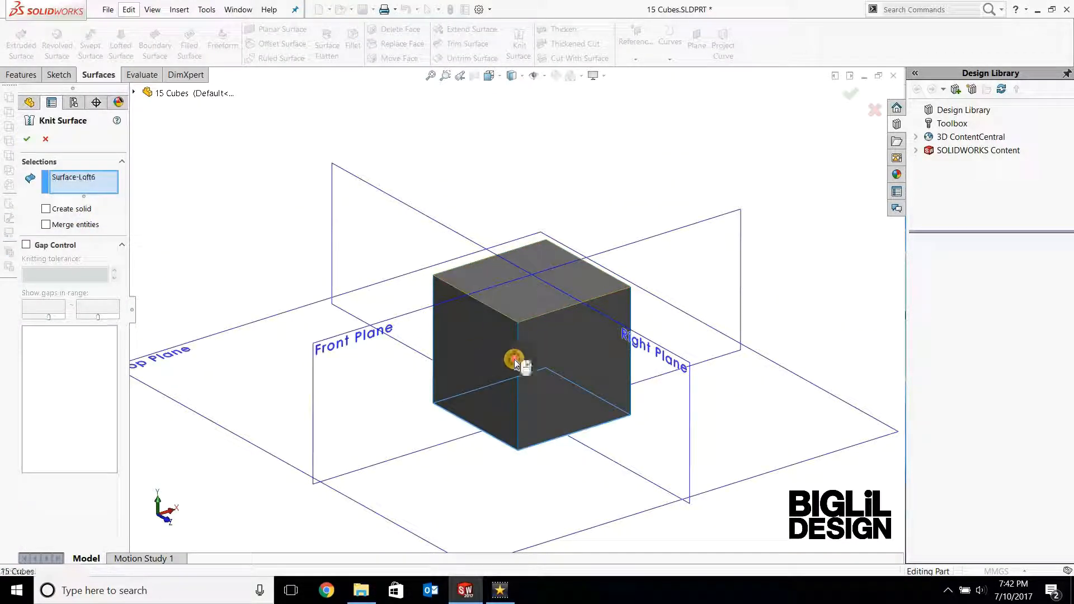
pyautogui.click(513, 359)
pyautogui.click(551, 363)
pyautogui.moveTo(358, 411); pyautogui.dragTo(531, 442, button='middle')
pyautogui.click(485, 336)
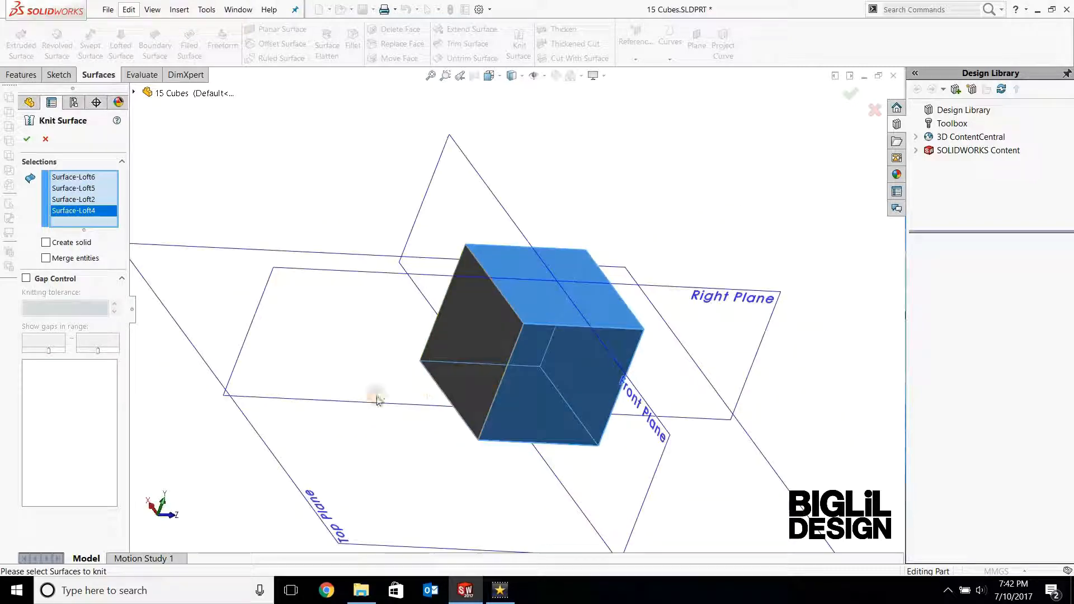
pyautogui.moveTo(377, 397); pyautogui.dragTo(520, 470, button='middle')
pyautogui.moveTo(420, 404); pyautogui.dragTo(464, 385, button='middle')
pyautogui.click(464, 384)
pyautogui.click(478, 411)
pyautogui.moveTo(441, 432); pyautogui.dragTo(53, 274, button='middle')
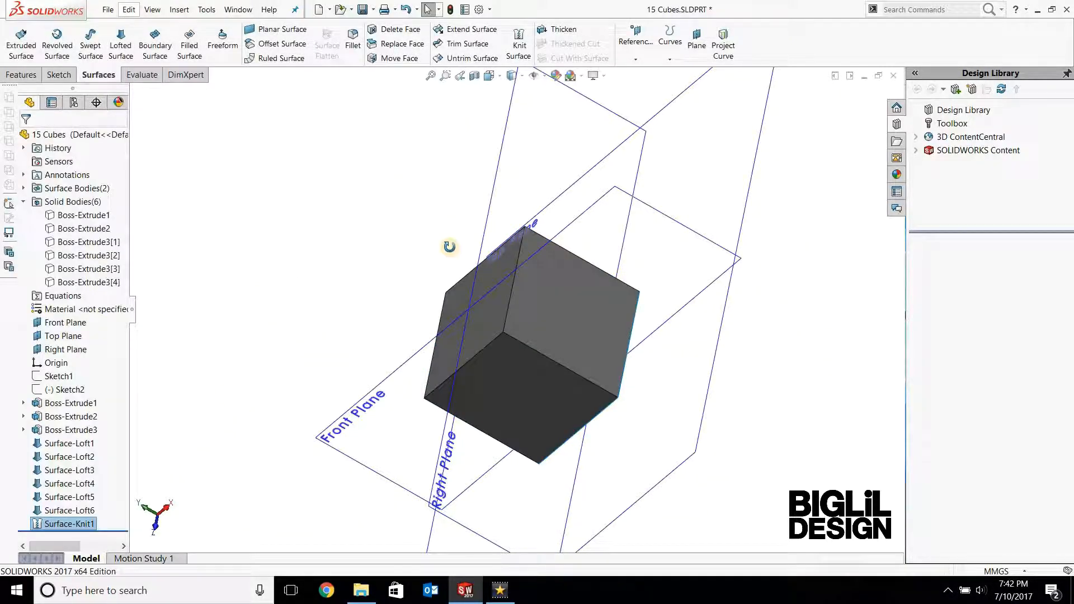
pyautogui.moveTo(448, 246); pyautogui.dragTo(412, 235, button='middle')
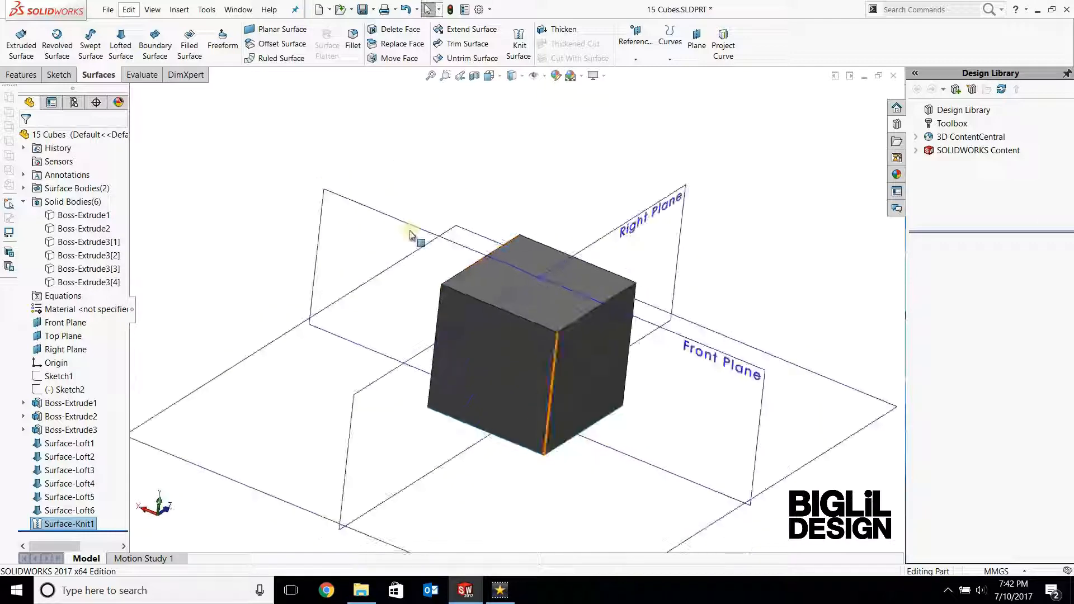
pyautogui.scroll(-2, 518, 346)
pyautogui.moveTo(582, 379); pyautogui.dragTo(600, 451, button='middle')
pyautogui.scroll(-2, 600, 452)
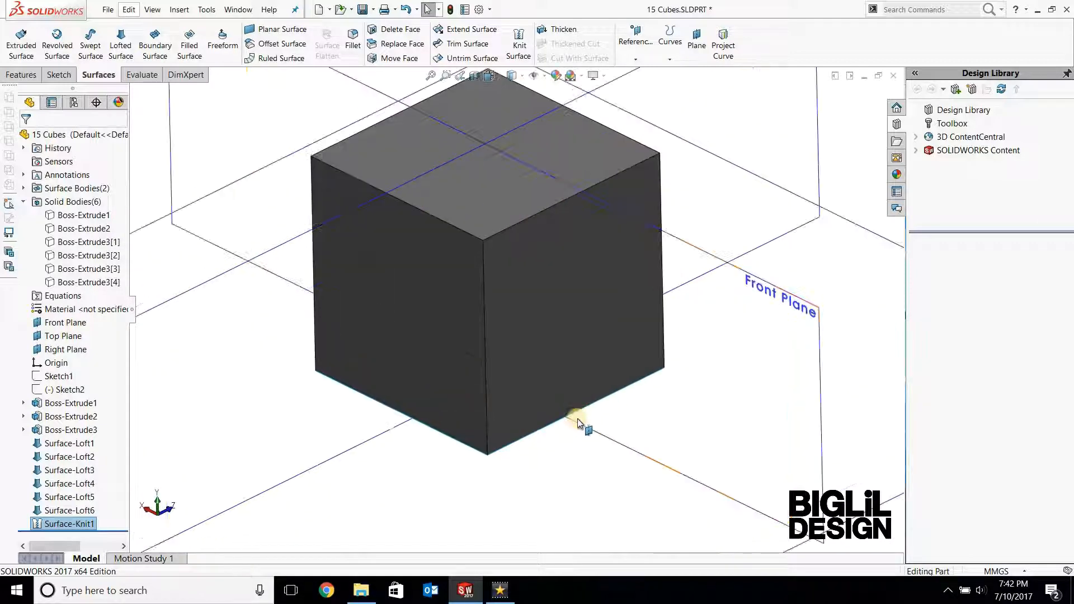
pyautogui.scroll(1, 577, 420)
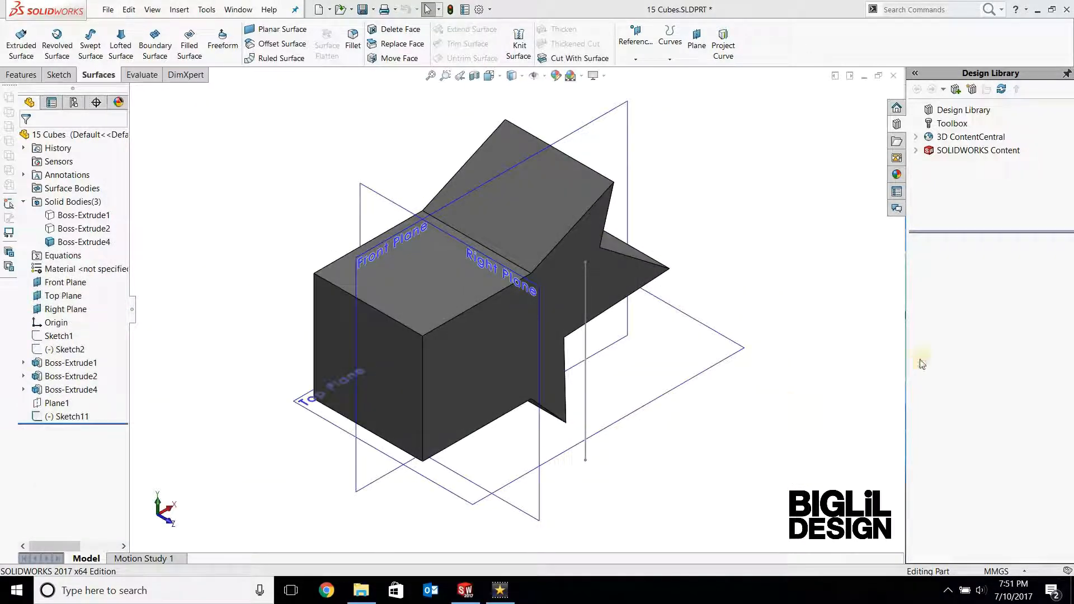
pyautogui.moveTo(842, 374); pyautogui.dragTo(409, 177, button='middle')
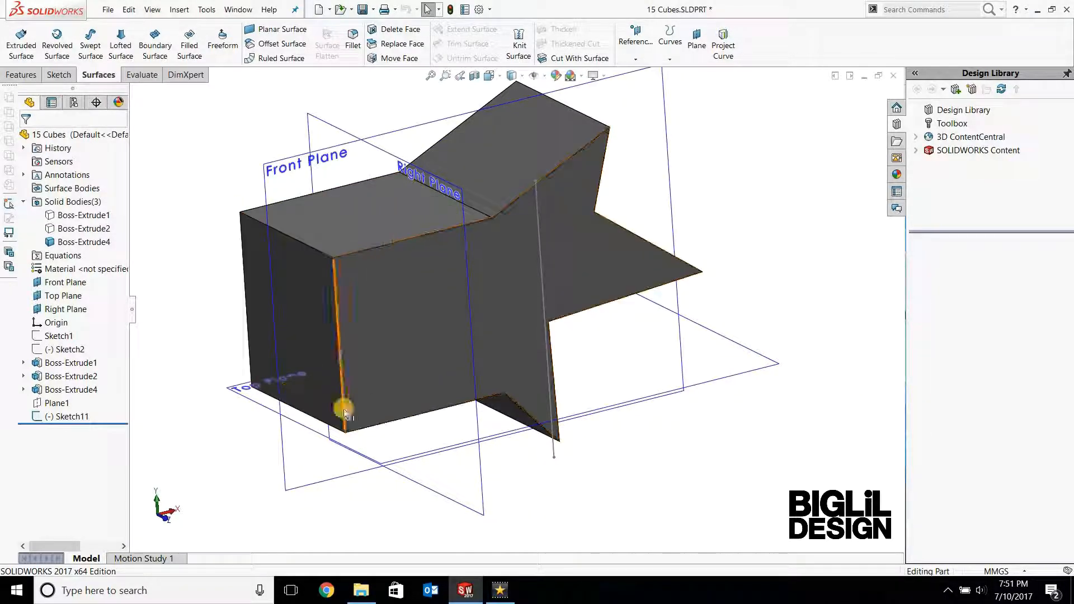
pyautogui.moveTo(678, 390); pyautogui.dragTo(614, 227, button='middle')
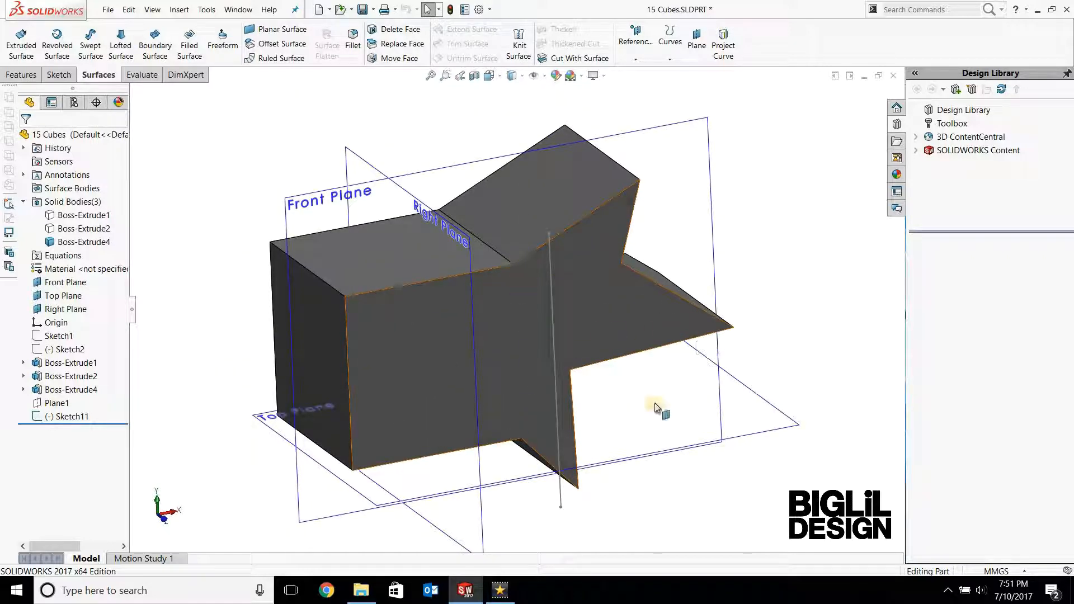
pyautogui.moveTo(655, 388); pyautogui.dragTo(566, 283, button='middle')
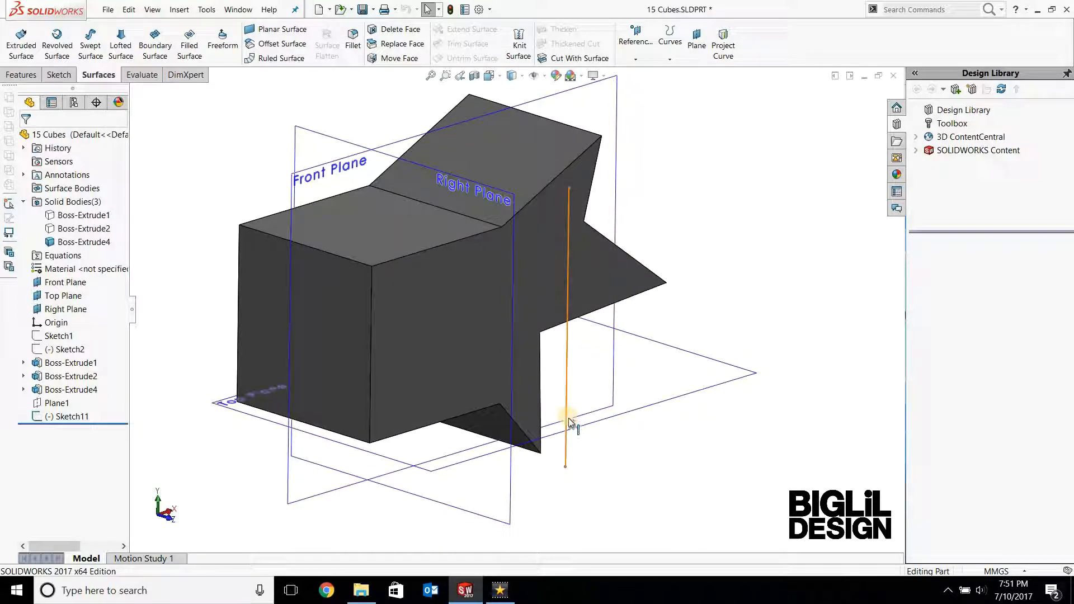
pyautogui.moveTo(693, 447); pyautogui.dragTo(544, 260, button='middle')
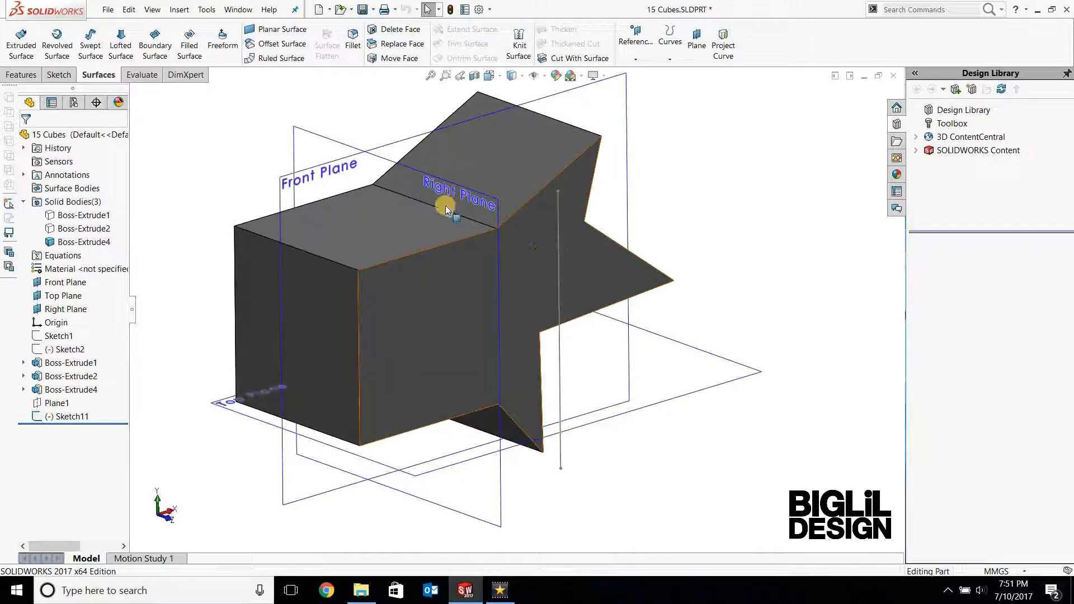
pyautogui.moveTo(618, 354); pyautogui.dragTo(532, 238, button='middle')
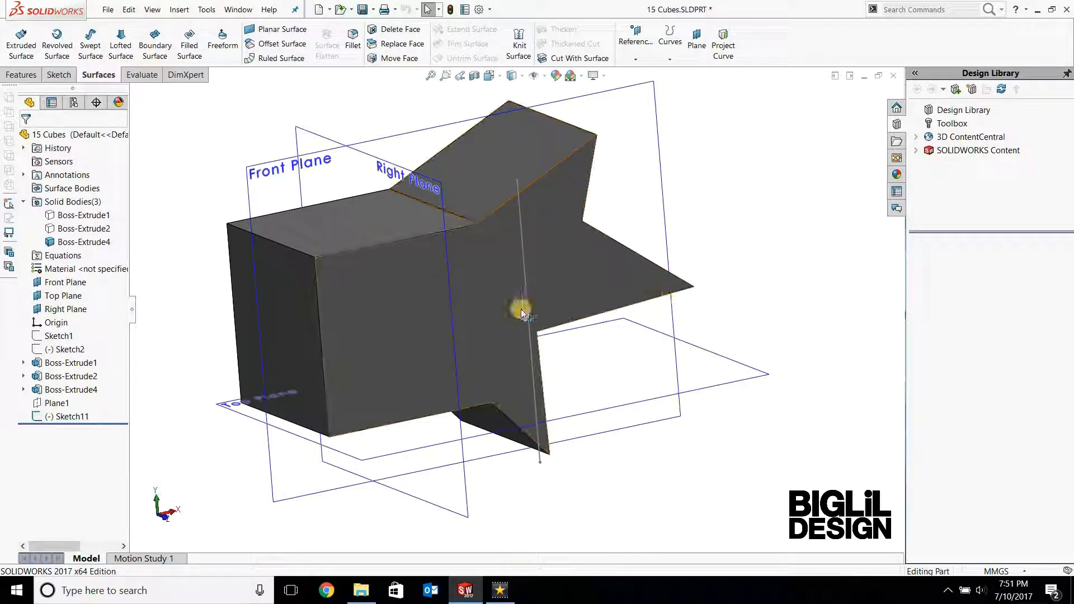
pyautogui.moveTo(690, 446); pyautogui.dragTo(704, 452, button='middle')
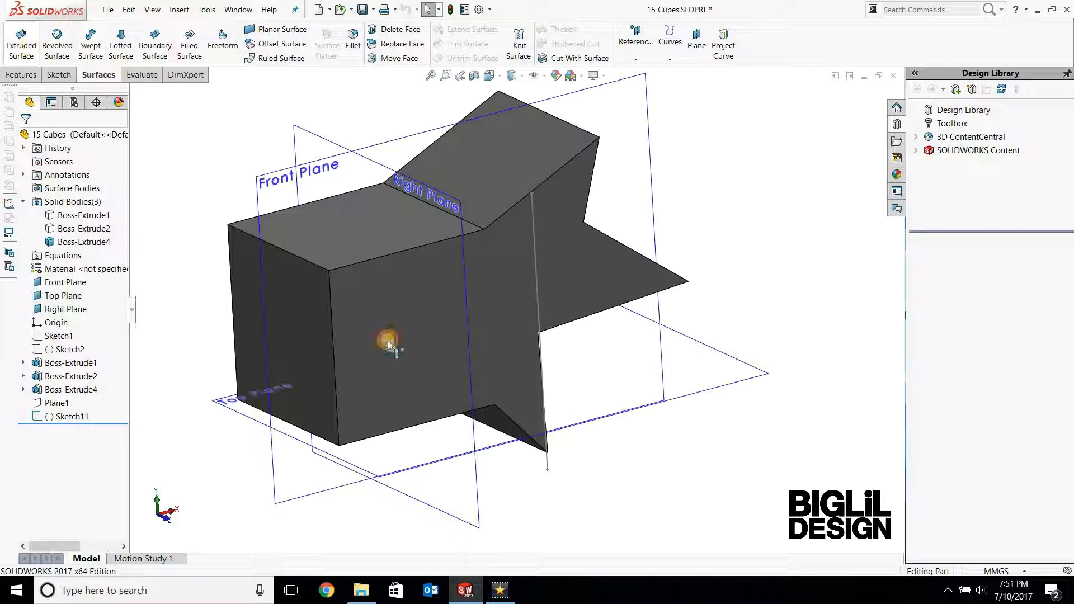
# Extrude the vertical sketch line as a blind 38 mm surface, reversing the direction so it passes through the solid body
pyautogui.moveTo(567, 363); pyautogui.dragTo(579, 366, button='middle')
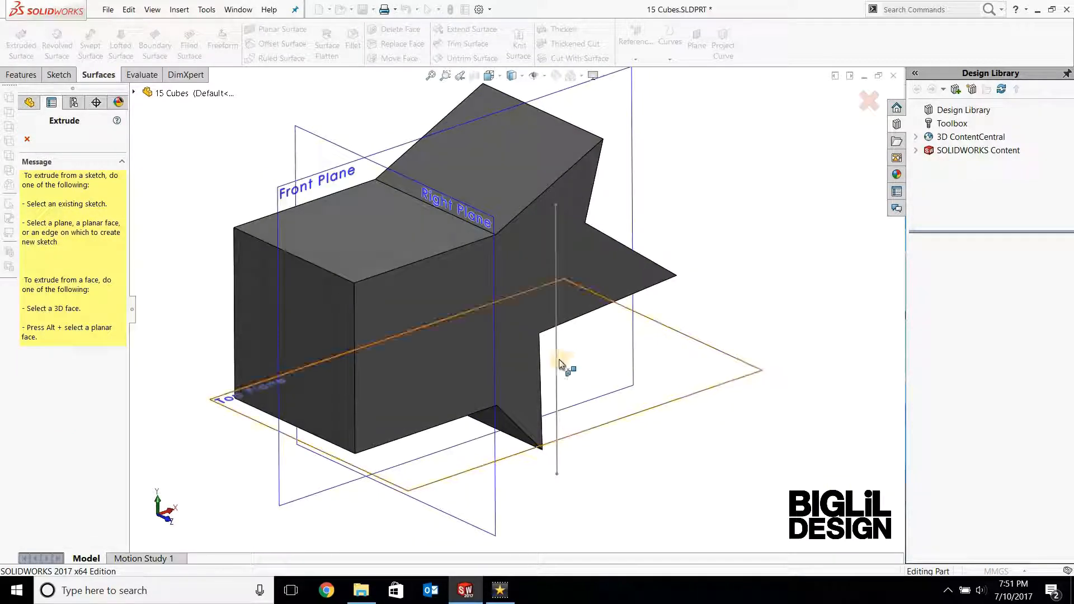
pyautogui.click(559, 360)
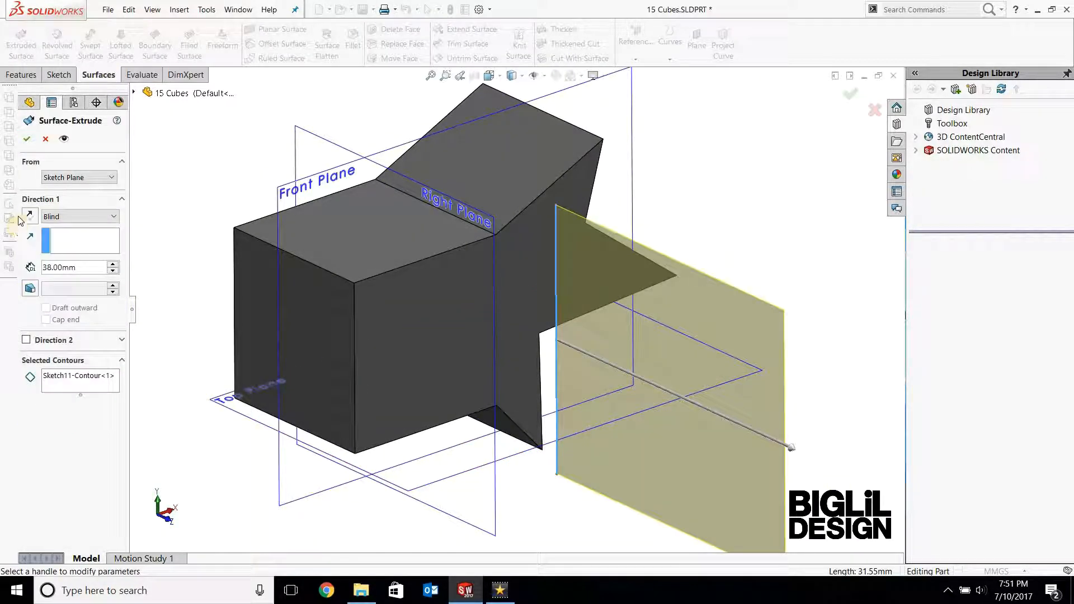
pyautogui.click(29, 216)
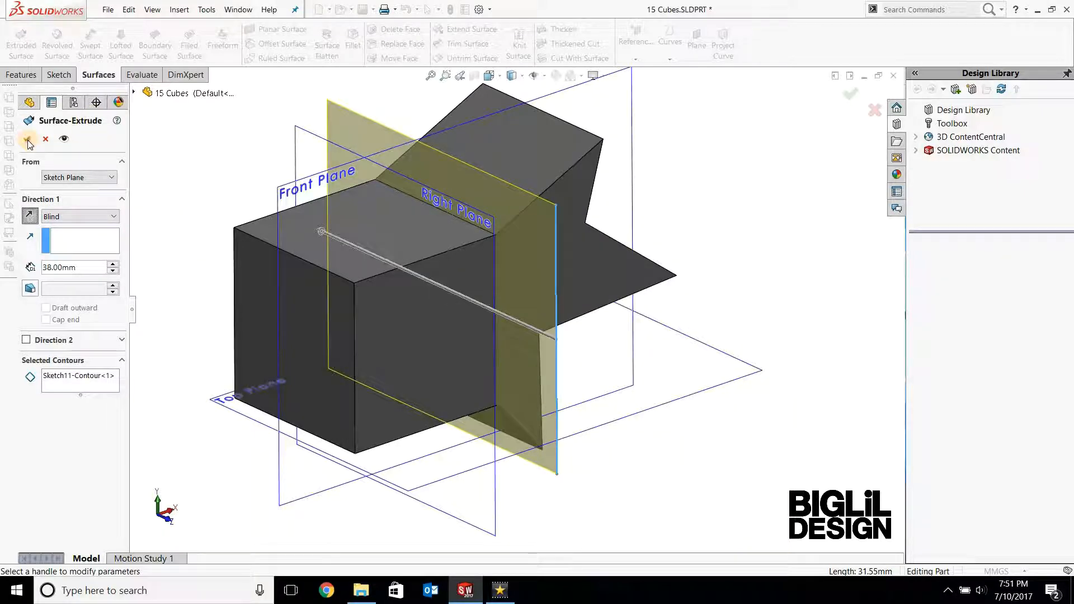
pyautogui.press('Return')
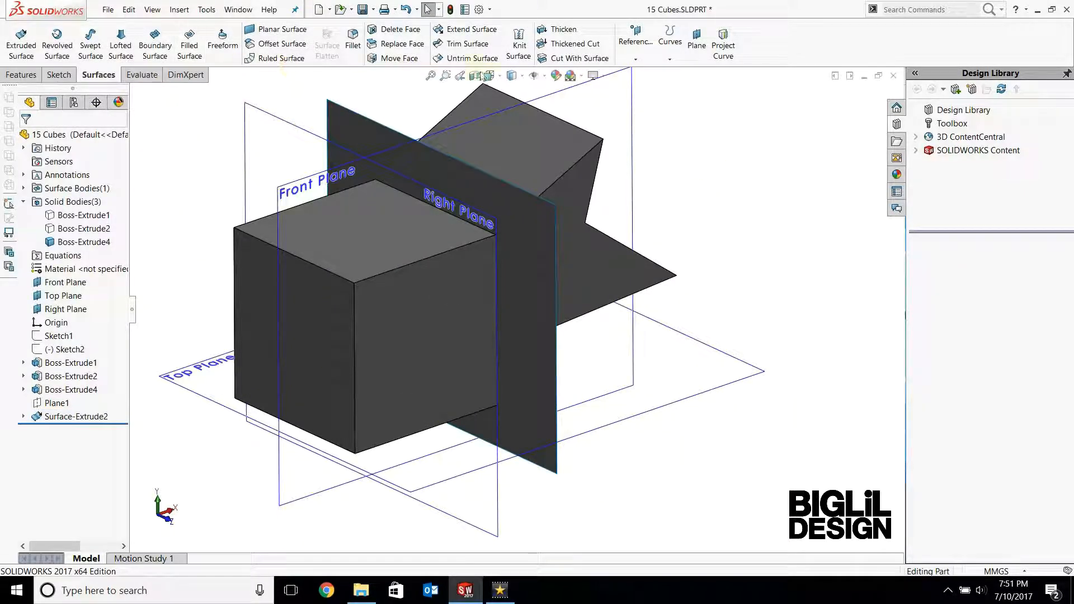
# Cut the solid body with the extruded surface, flipping the cut to remove the star side and selecting the body manually instead of Auto-select
pyautogui.click(576, 59)
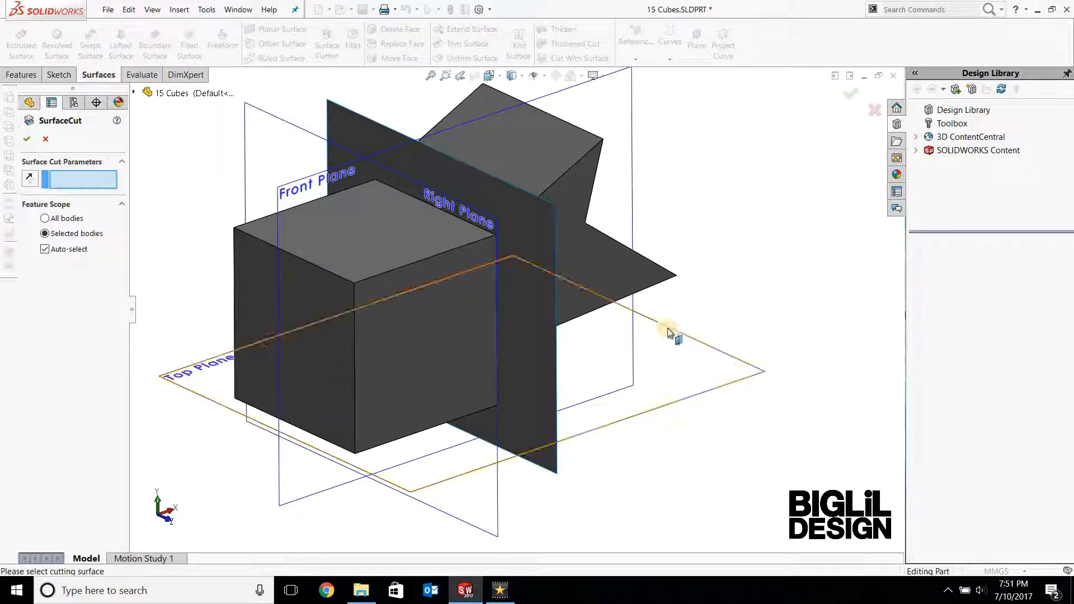
pyautogui.click(530, 228)
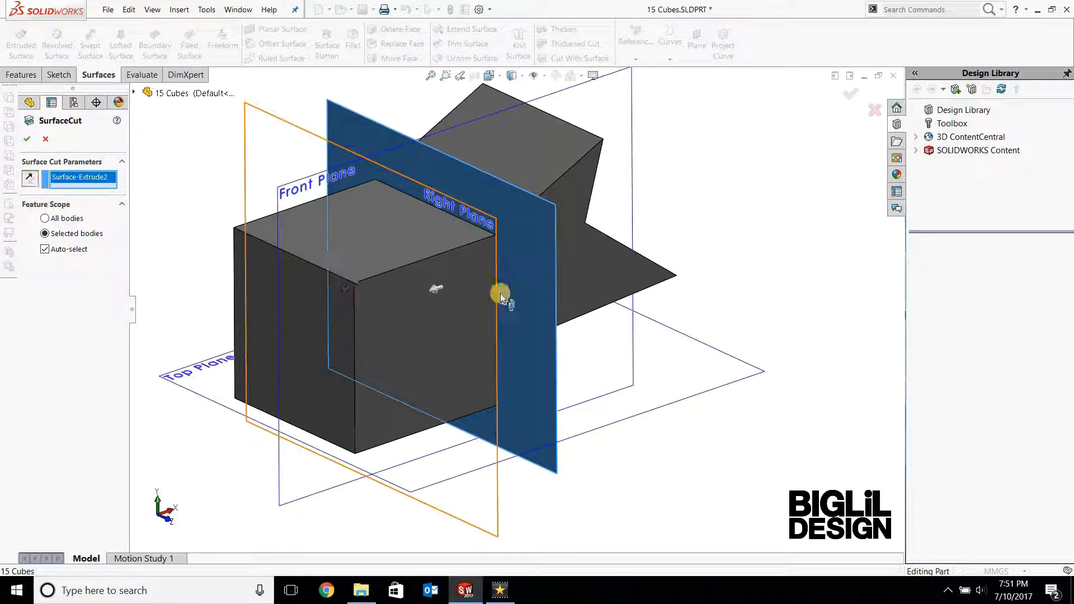
pyautogui.moveTo(603, 194); pyautogui.dragTo(611, 307, button='middle')
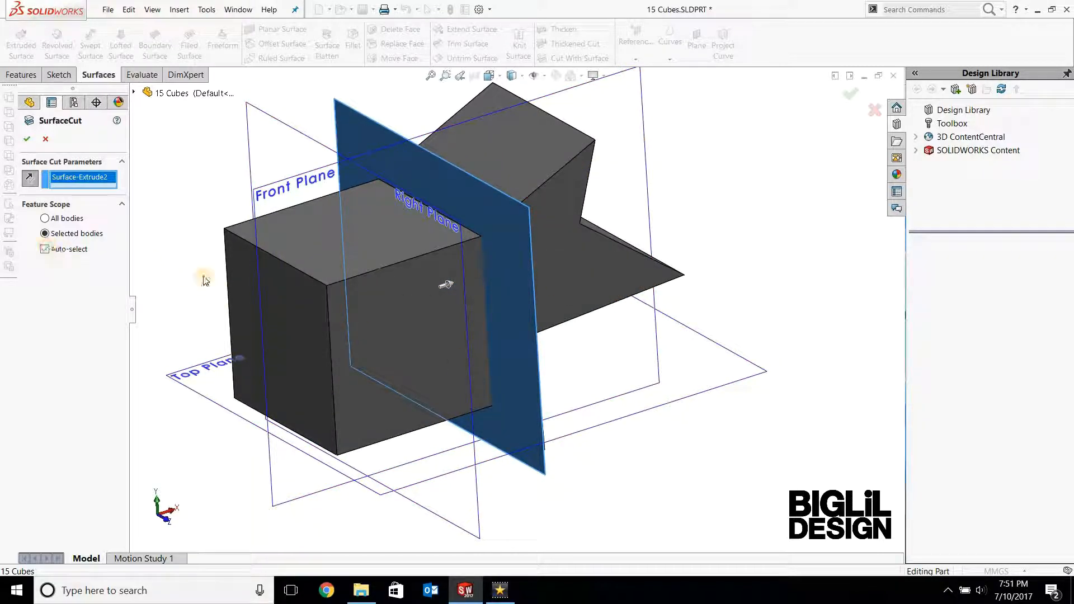
pyautogui.click(343, 293)
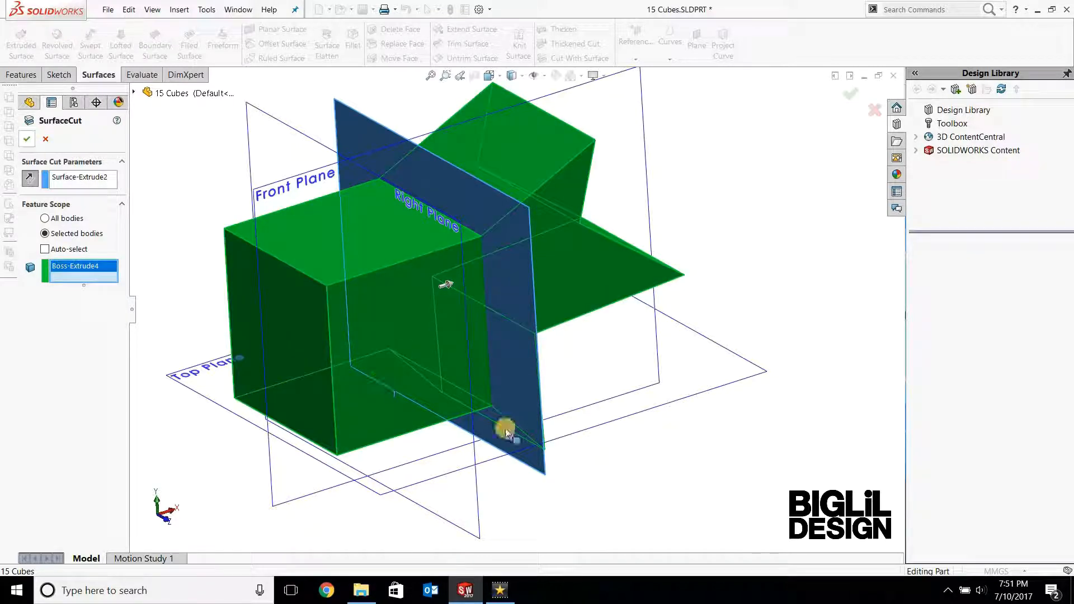
pyautogui.rightClick(505, 431)
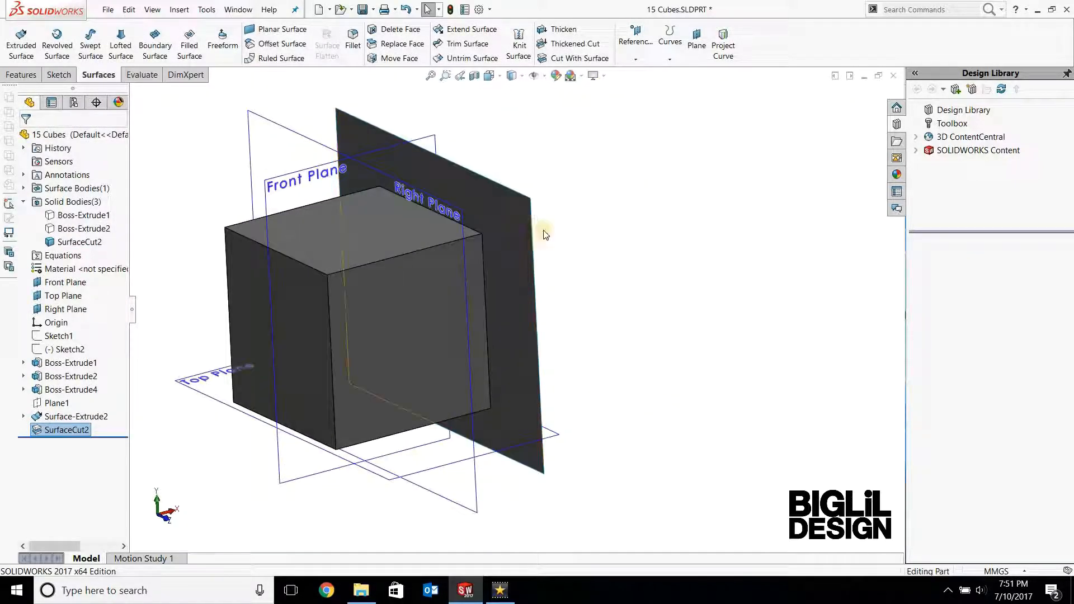
# Hide the extruded cutting surface beside the remaining cube
pyautogui.click(522, 230)
pyautogui.click(578, 209)
pyautogui.moveTo(608, 370); pyautogui.dragTo(597, 336, button='middle')
pyautogui.scroll(-3, 657, 264)
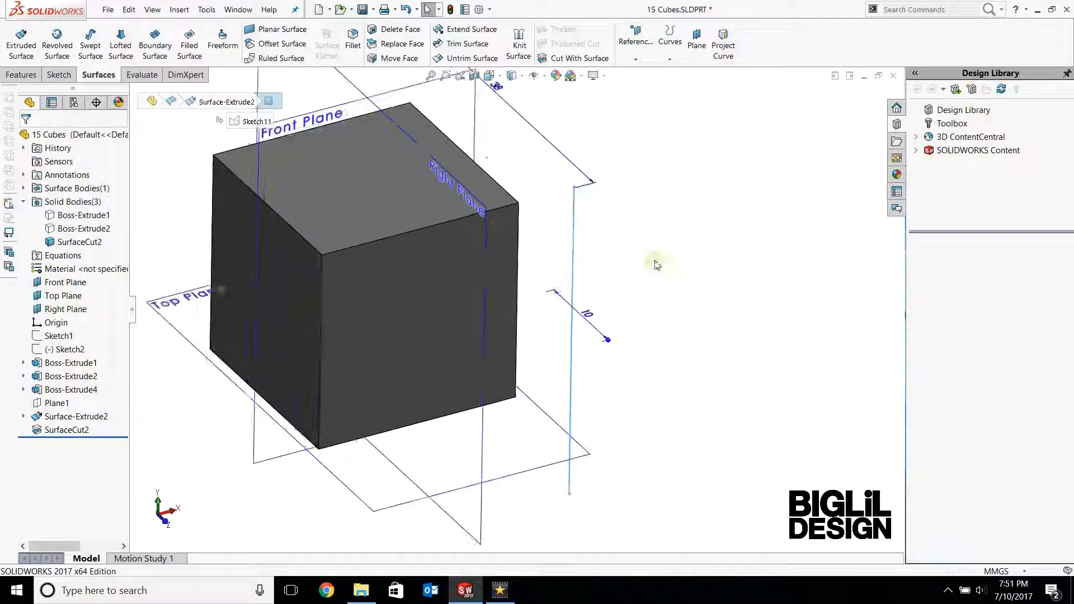
# Extrude the closed four-sided sketch beside the star body as a blind 38 mm boss toward it, without merging the result
pyautogui.keyDown('ctrl'); pyautogui.moveTo(688, 316); pyautogui.dragTo(753, 350, button='middle'); pyautogui.keyUp('ctrl')
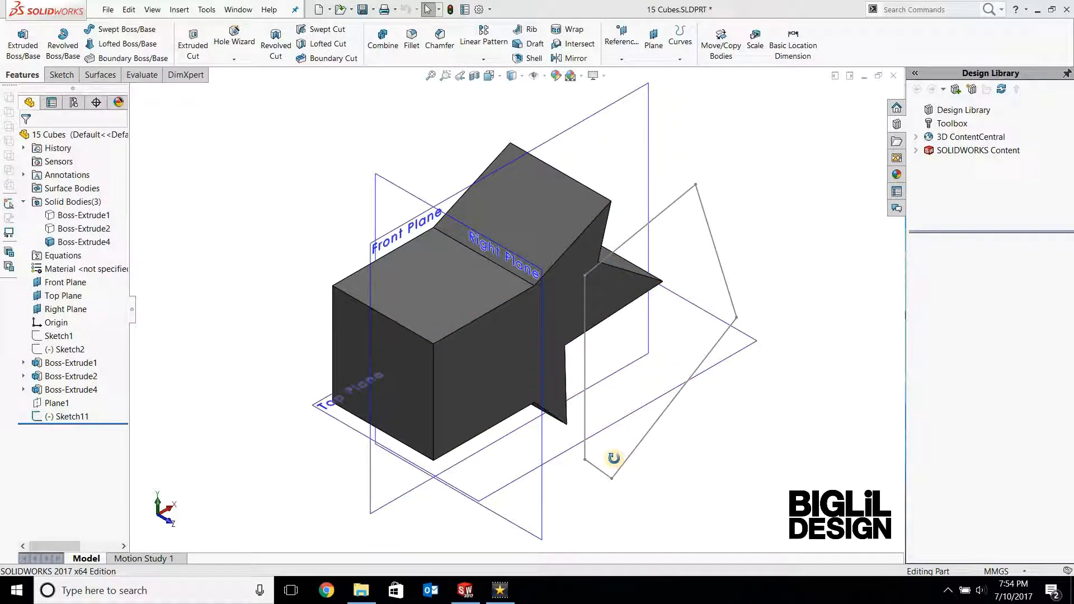
pyautogui.moveTo(613, 458); pyautogui.dragTo(639, 218, button='middle')
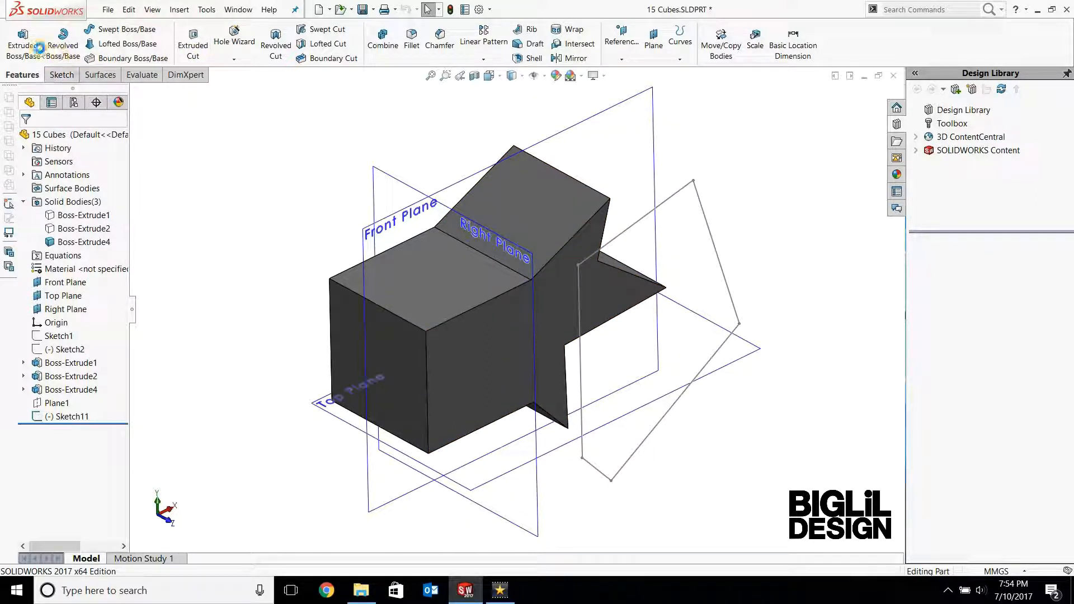
pyautogui.click(39, 47)
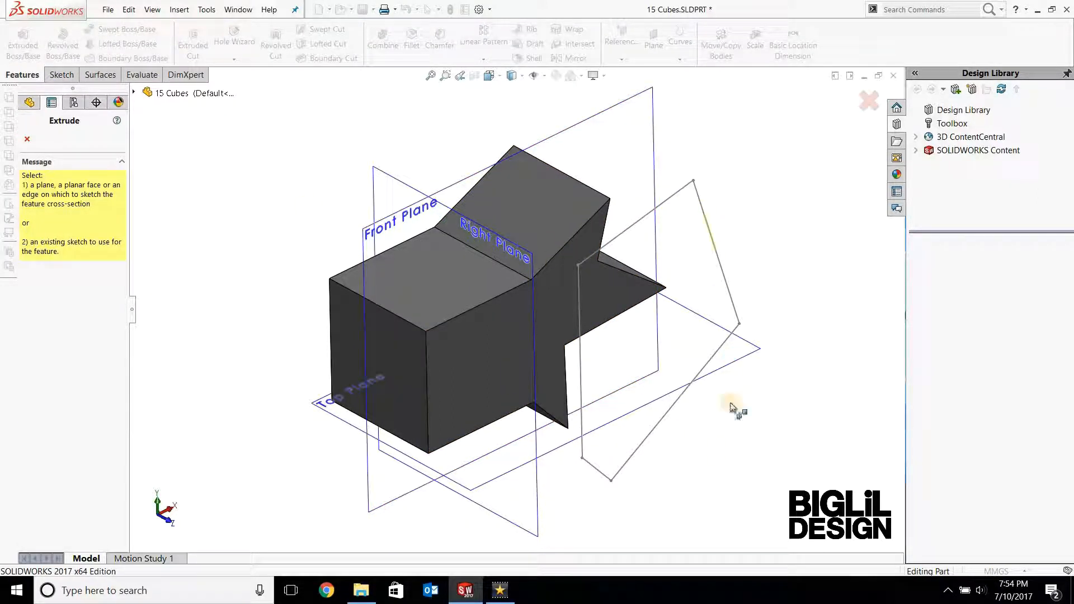
pyautogui.click(731, 407)
pyautogui.moveTo(304, 400)
pyautogui.mouseDown(button='middle')
pyautogui.moveTo(295, 367)
pyautogui.moveTo(288, 392)
pyautogui.mouseUp(button='middle')
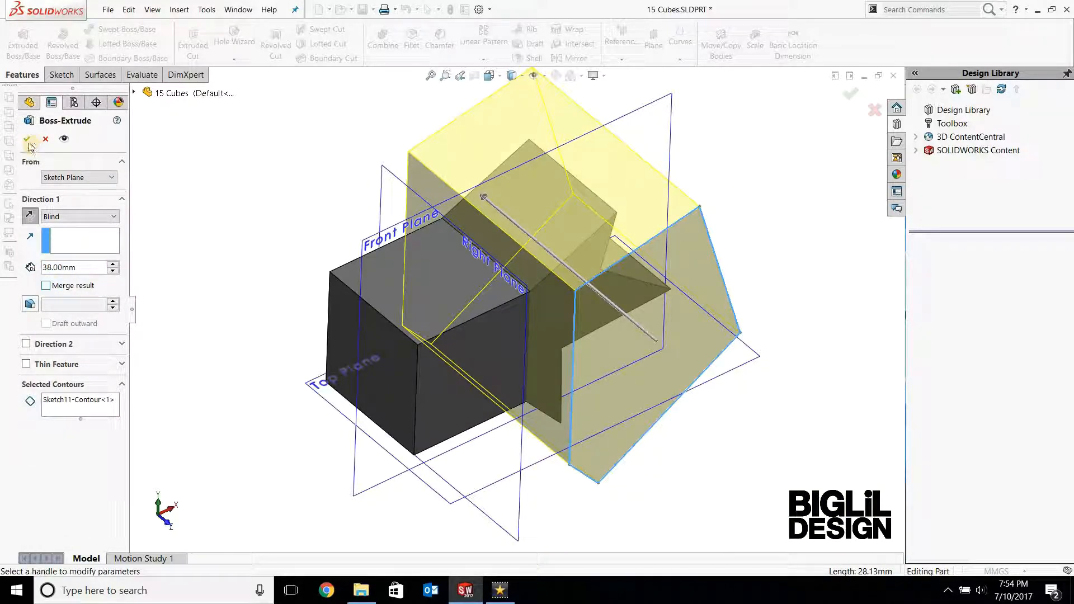
pyautogui.rightClick(610, 394)
# Subtract the new extruded block from the irregular star body with Combine, leaving the cube
pyautogui.moveTo(716, 436); pyautogui.dragTo(756, 468, button='middle')
pyautogui.click(384, 47)
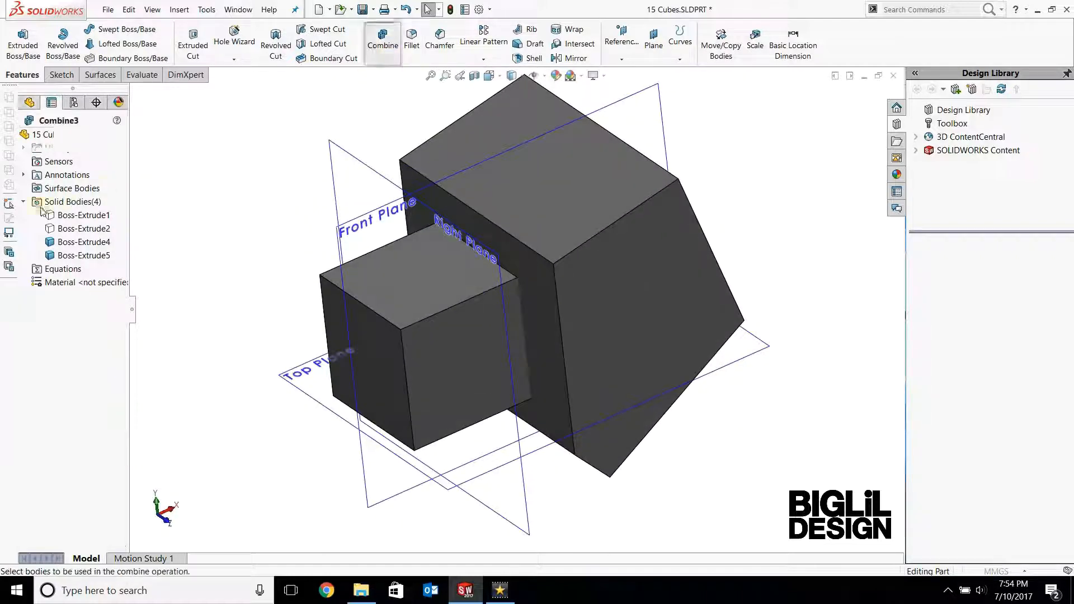
pyautogui.click(45, 190)
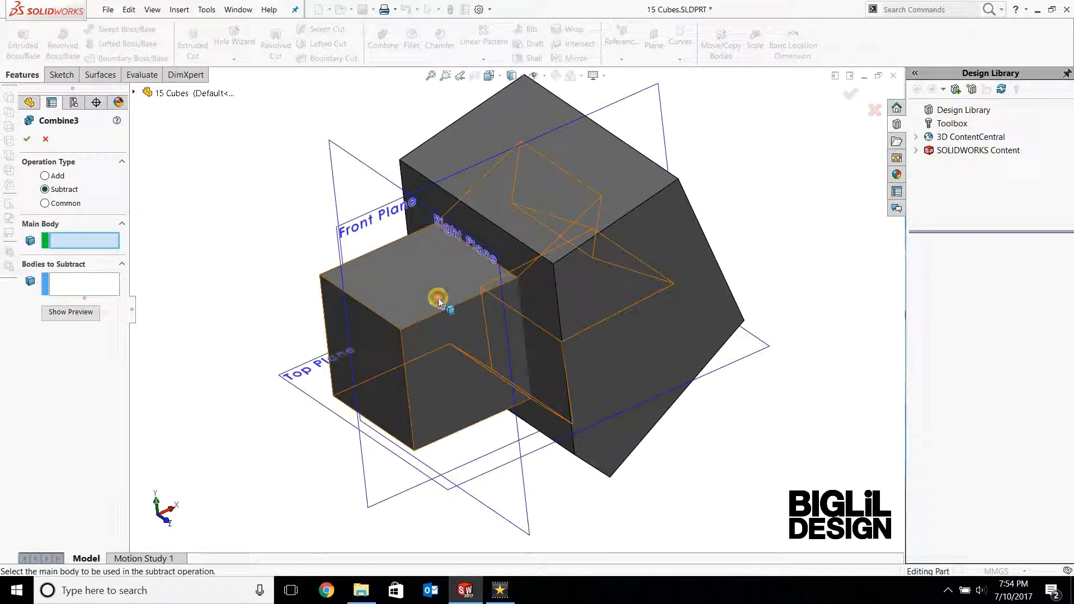
pyautogui.click(439, 301)
pyautogui.click(589, 238)
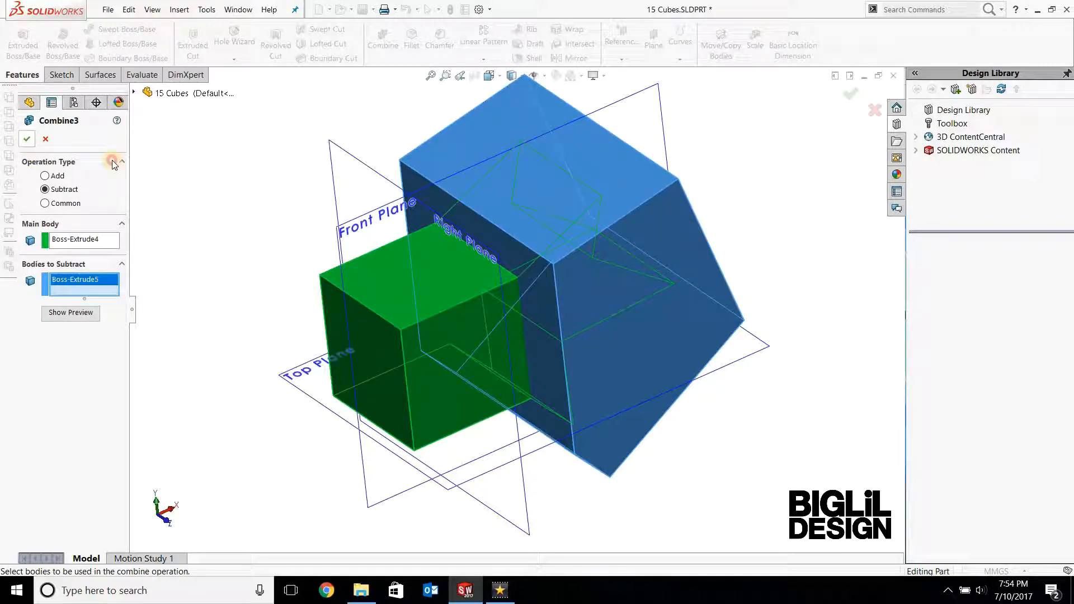
pyautogui.press('Return')
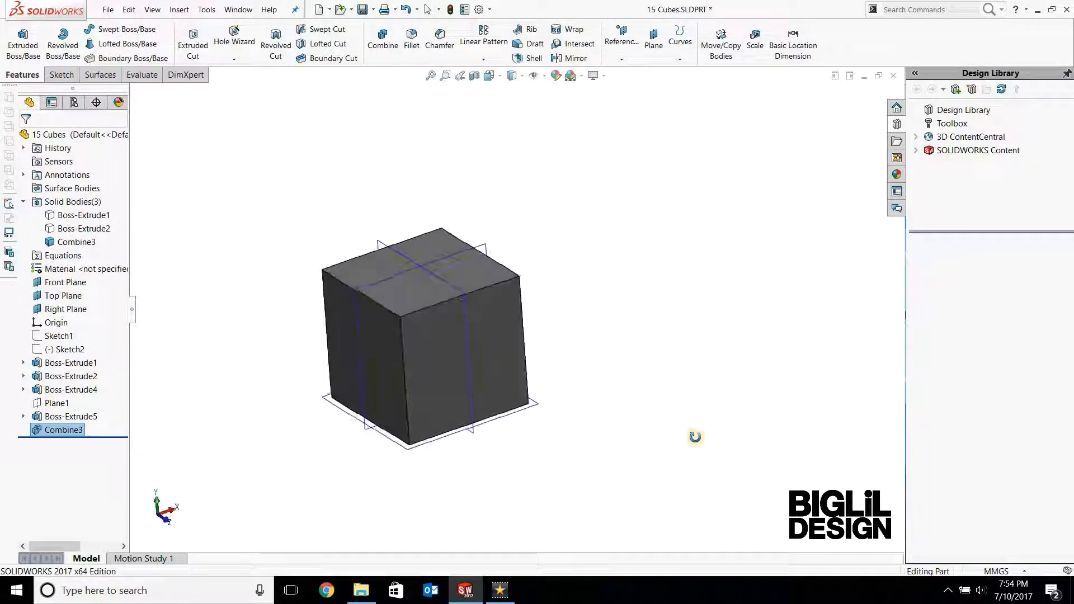
pyautogui.moveTo(695, 436); pyautogui.dragTo(595, 412, button='middle')
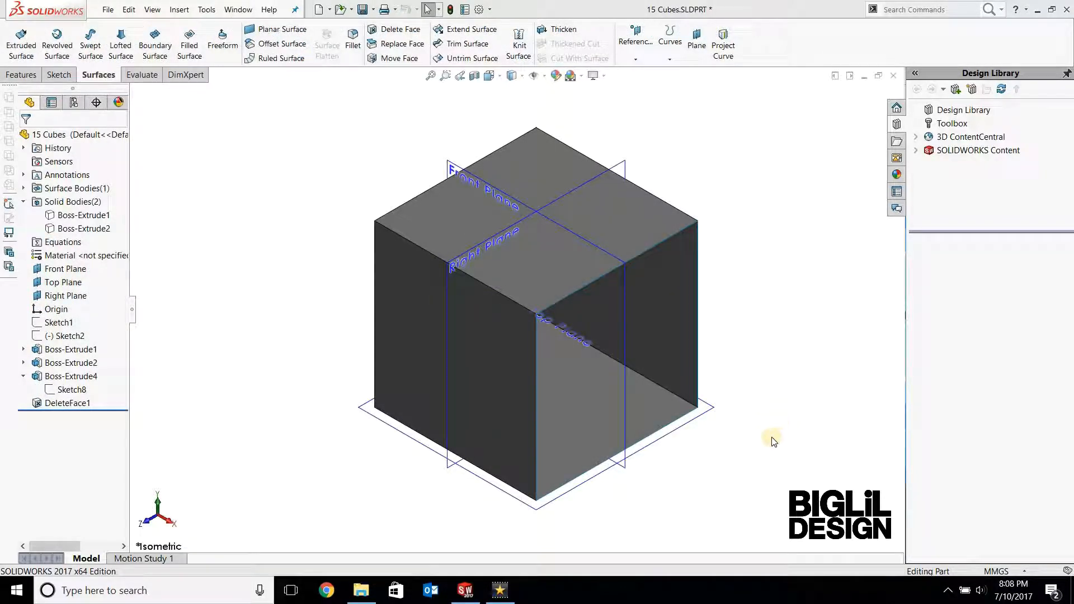
# Offset the open surface cube's side face opposite the opening by 20 mm, flipping the direction so the copy covers the open side
pyautogui.moveTo(779, 400)
pyautogui.mouseDown(button='middle')
pyautogui.moveTo(726, 378)
pyautogui.moveTo(796, 378)
pyautogui.moveTo(747, 406)
pyautogui.moveTo(772, 391)
pyautogui.moveTo(758, 401)
pyautogui.mouseUp(button='middle')
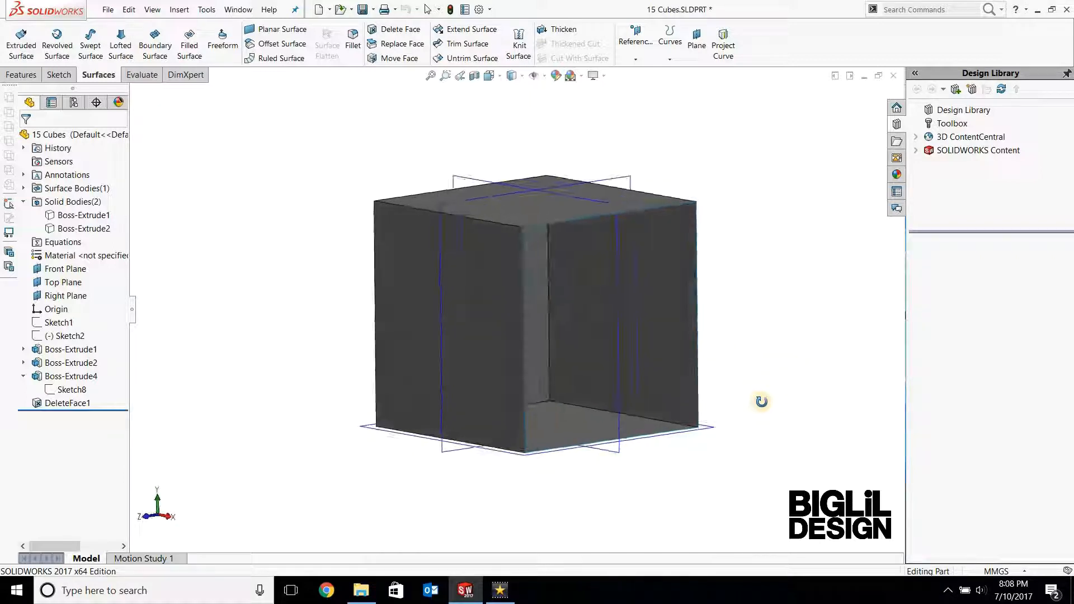
pyautogui.moveTo(379, 216); pyautogui.dragTo(334, 313, button='middle')
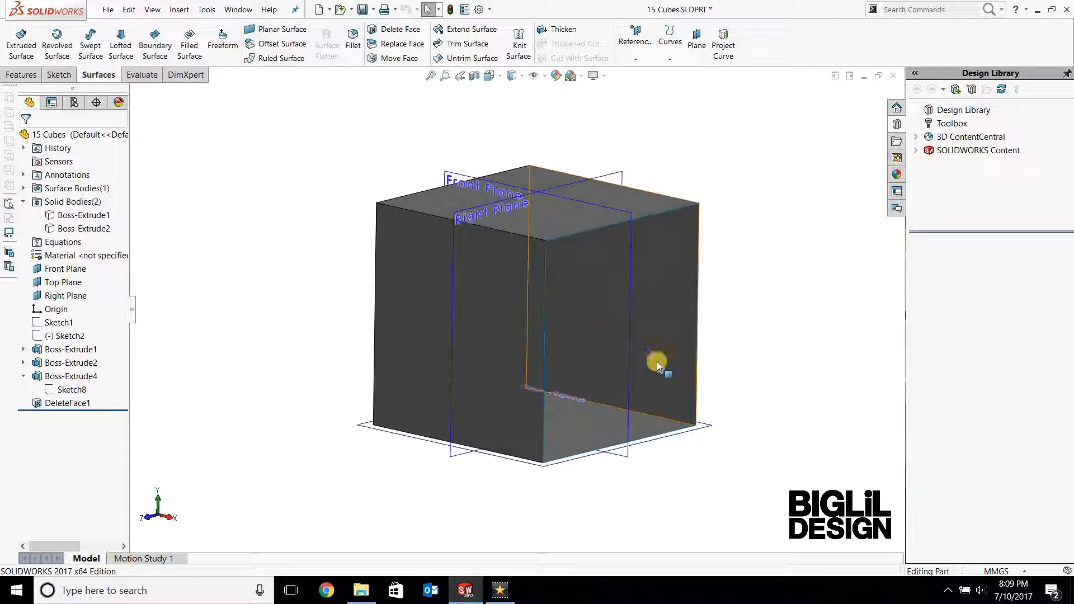
pyautogui.moveTo(715, 291); pyautogui.dragTo(361, 298, button='middle')
pyautogui.scroll(-2, 362, 298)
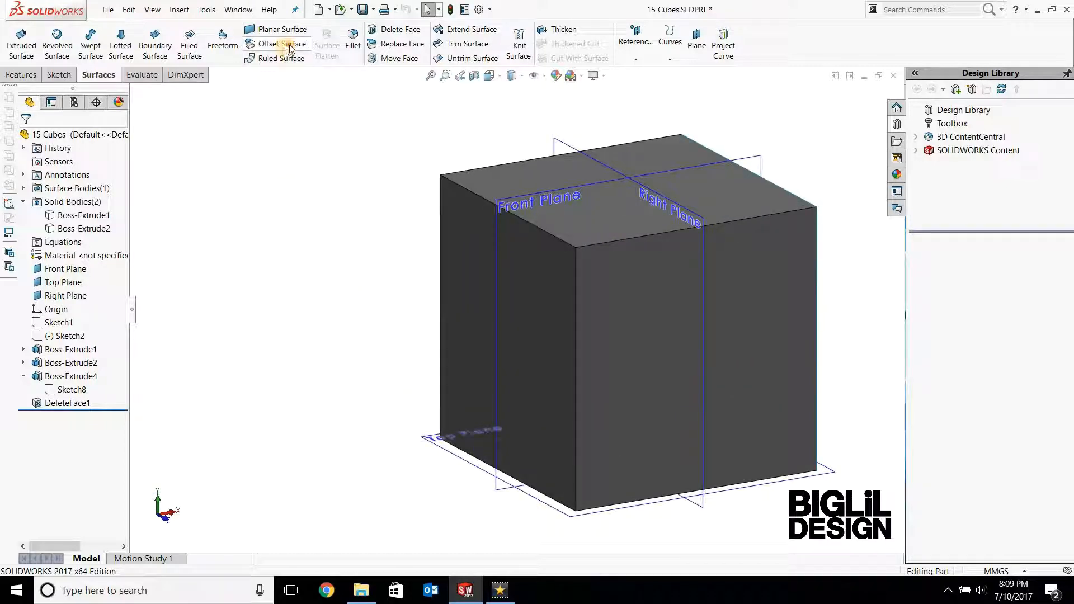
pyautogui.scroll(-2, 283, 333)
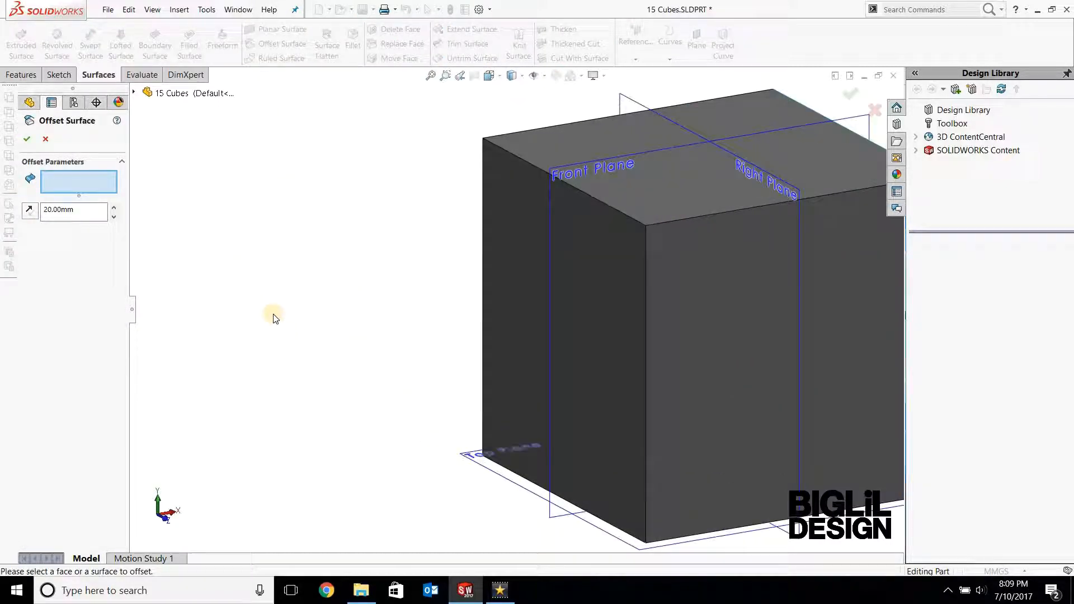
pyautogui.scroll(2, 580, 285)
pyautogui.click(586, 289)
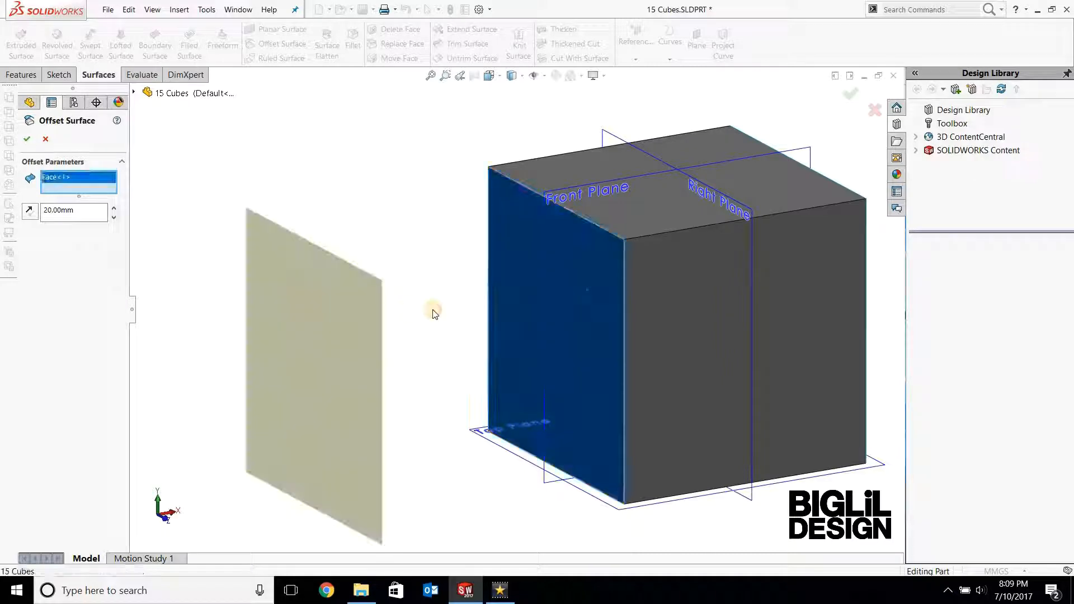
pyautogui.moveTo(419, 273); pyautogui.dragTo(342, 308, button='middle')
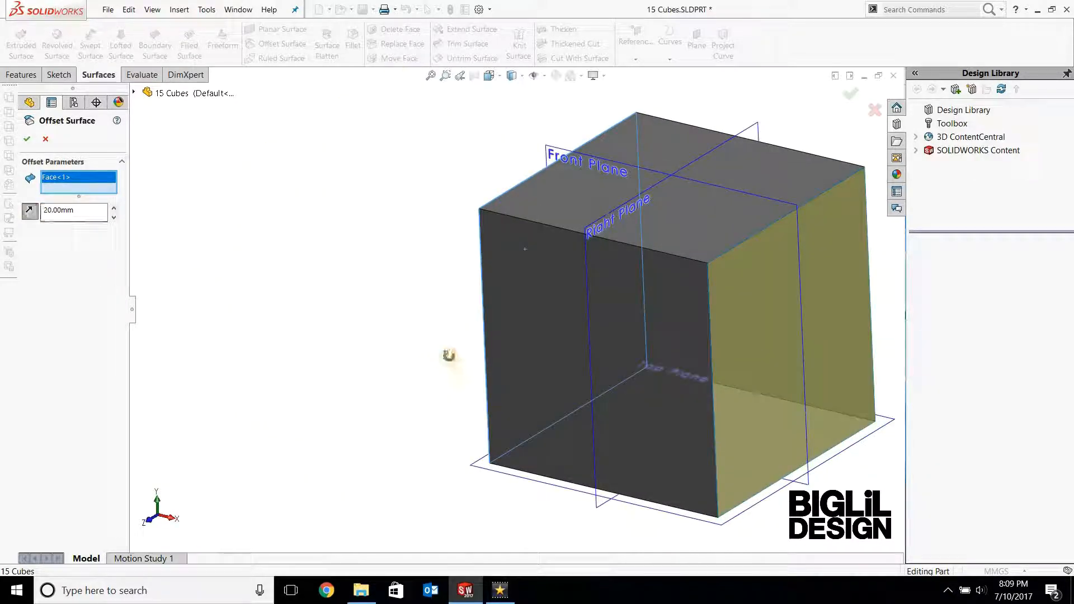
pyautogui.moveTo(442, 358); pyautogui.dragTo(285, 328, button='middle')
pyautogui.click(32, 213)
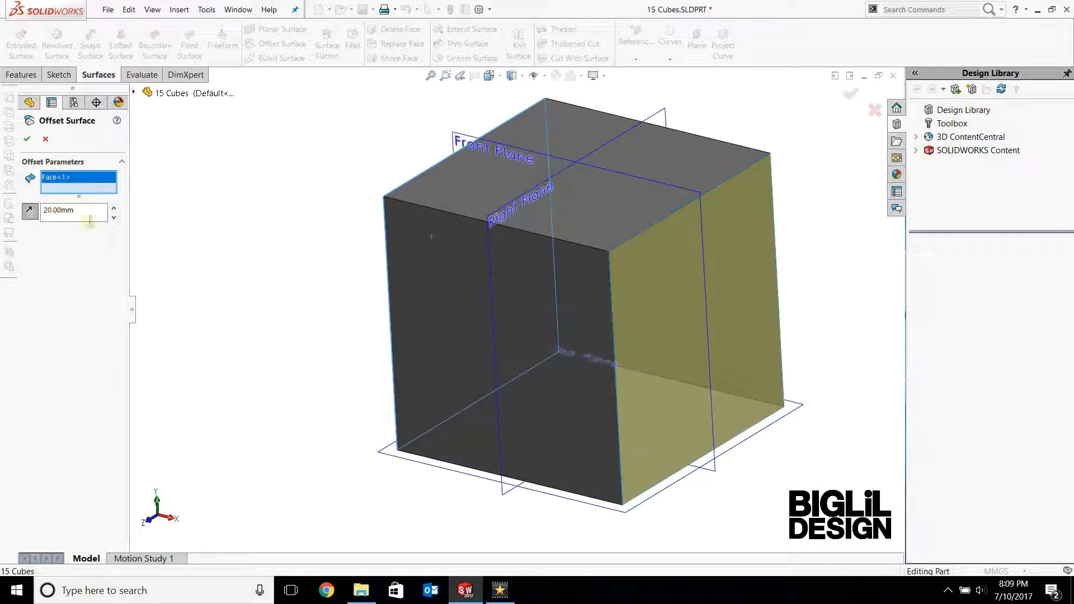
pyautogui.click(584, 365)
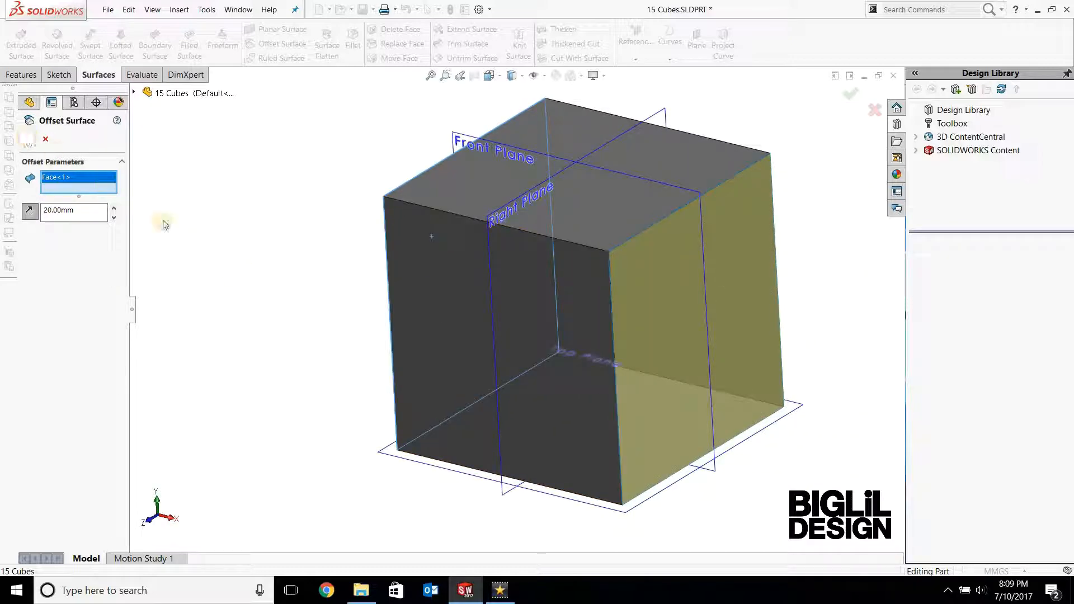
pyautogui.click(270, 230)
pyautogui.moveTo(279, 293)
pyautogui.mouseDown(button='middle')
pyautogui.moveTo(271, 256)
pyautogui.moveTo(272, 291)
pyautogui.mouseUp(button='middle')
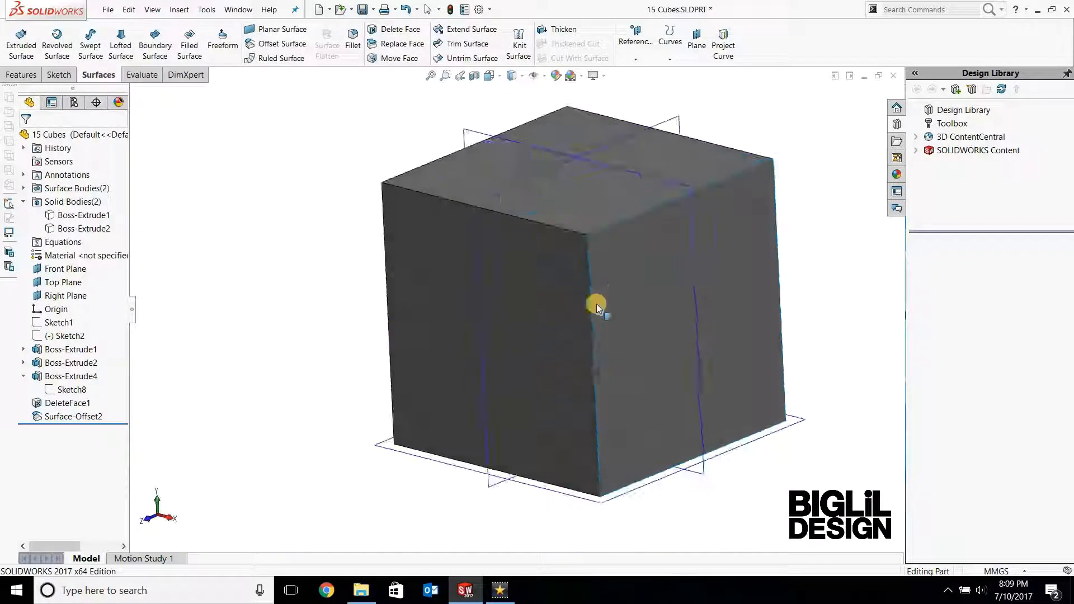
# Knit the open cube surface and the offset surface into one surface body, without creating a solid
pyautogui.moveTo(597, 308); pyautogui.dragTo(341, 278, button='middle')
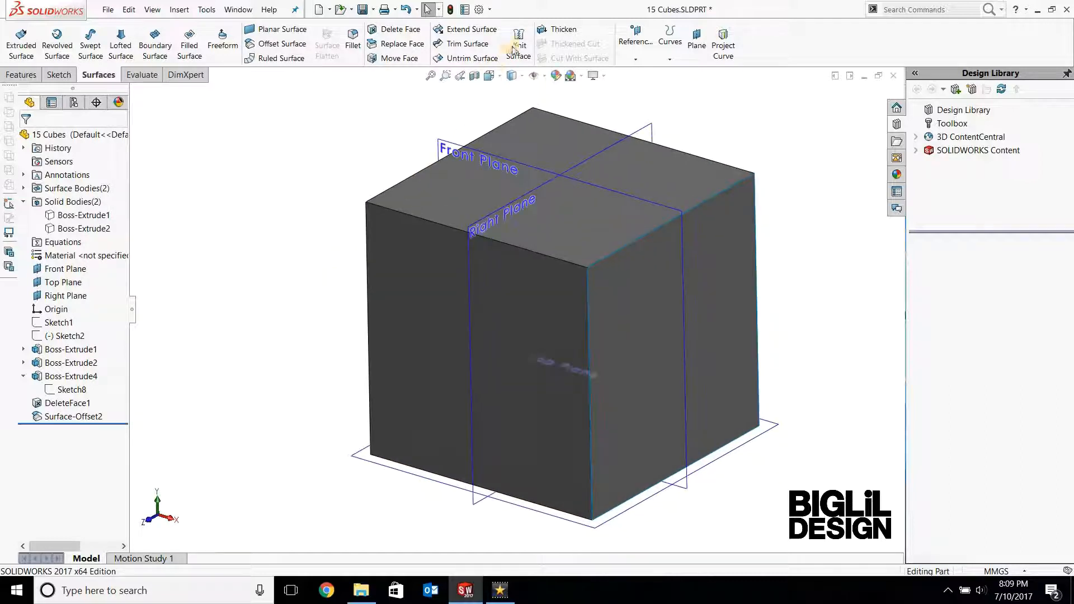
pyautogui.click(518, 47)
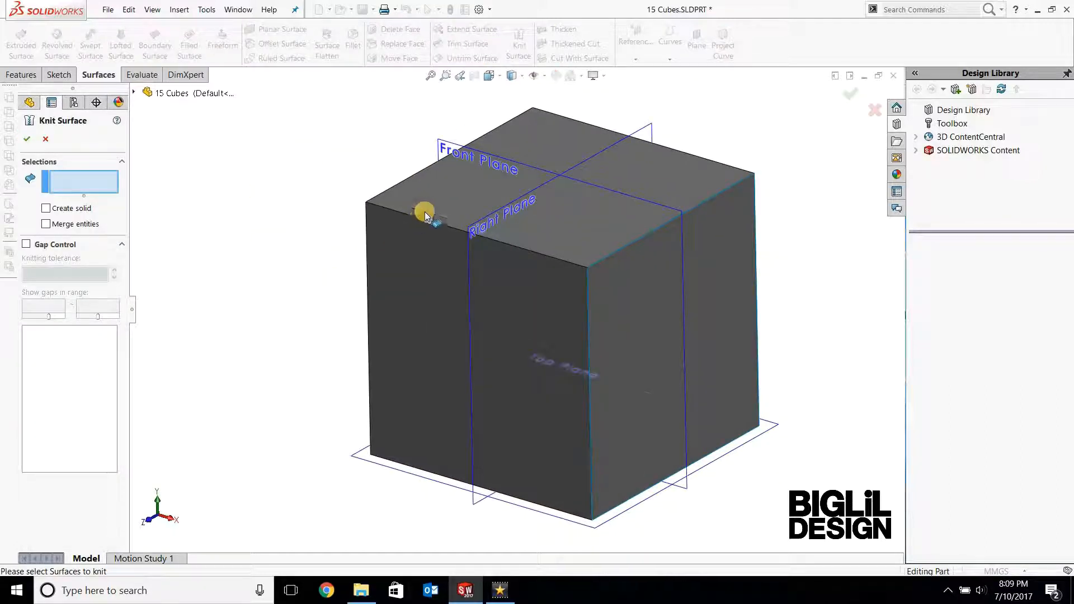
pyautogui.click(592, 319)
pyautogui.click(630, 311)
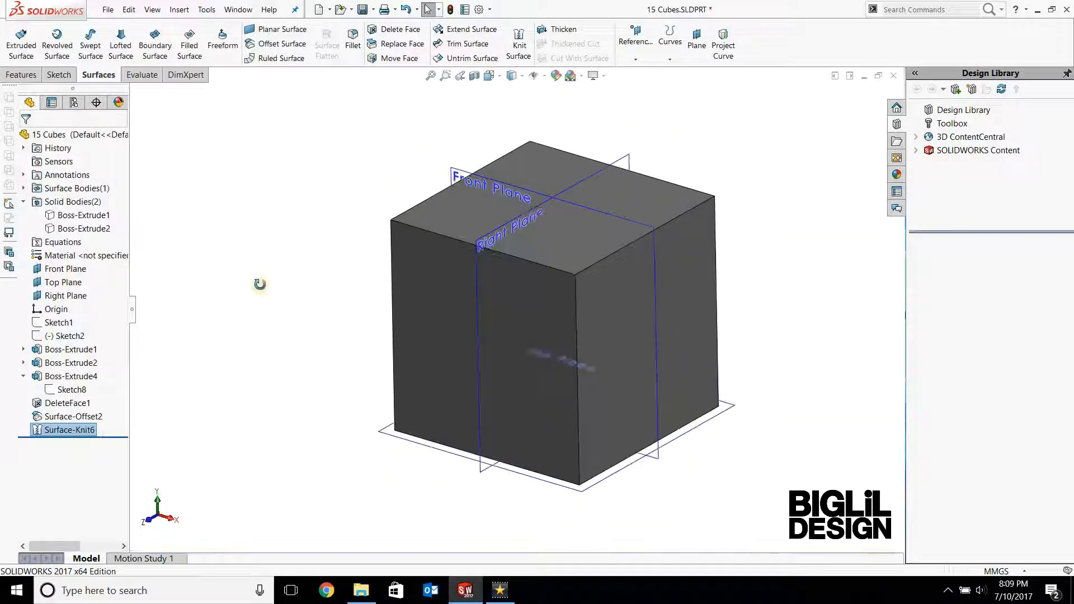
pyautogui.moveTo(259, 283); pyautogui.dragTo(298, 332, button='middle')
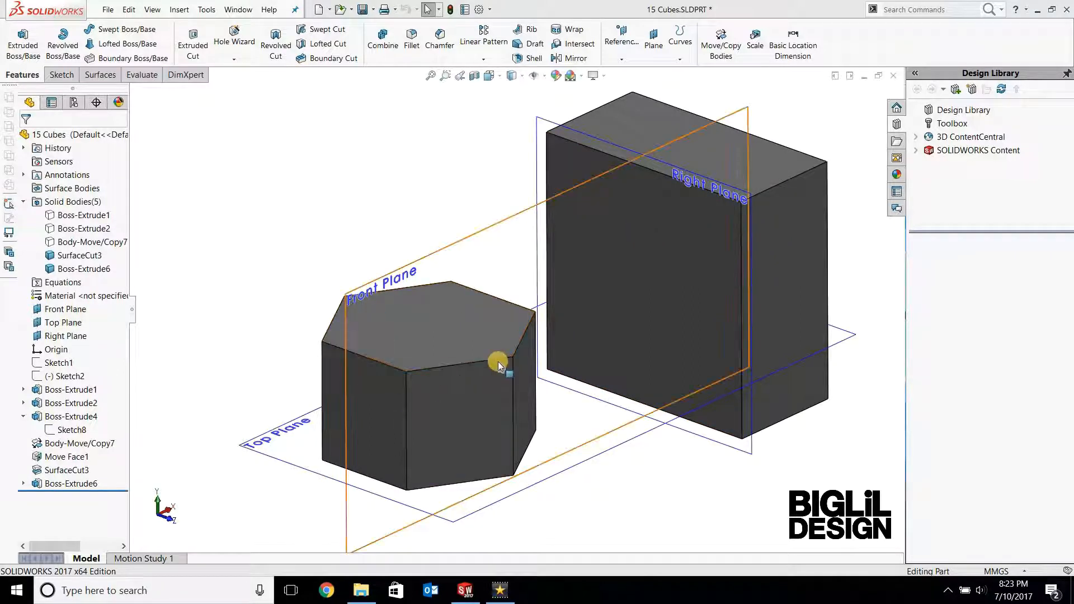
# Shell the rectangular half block with 10 mm walls, removing its wide face toward the hexagonal body
pyautogui.keyDown('ctrl'); pyautogui.moveTo(628, 485); pyautogui.dragTo(609, 486, button='middle'); pyautogui.keyUp('ctrl')
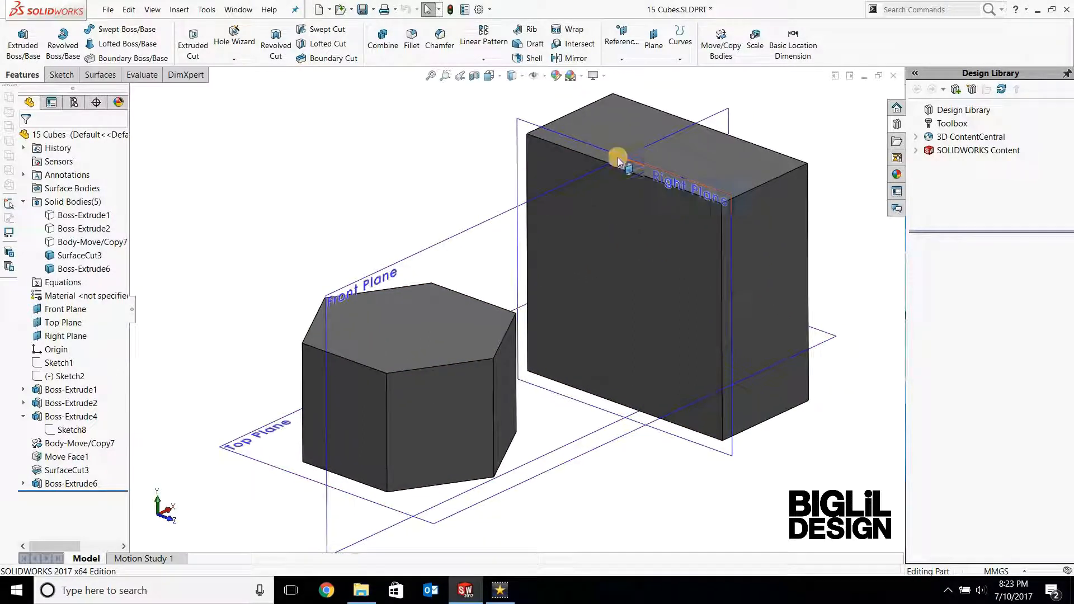
pyautogui.keyDown('ctrl'); pyautogui.moveTo(749, 202); pyautogui.dragTo(663, 240, button='middle'); pyautogui.keyUp('ctrl')
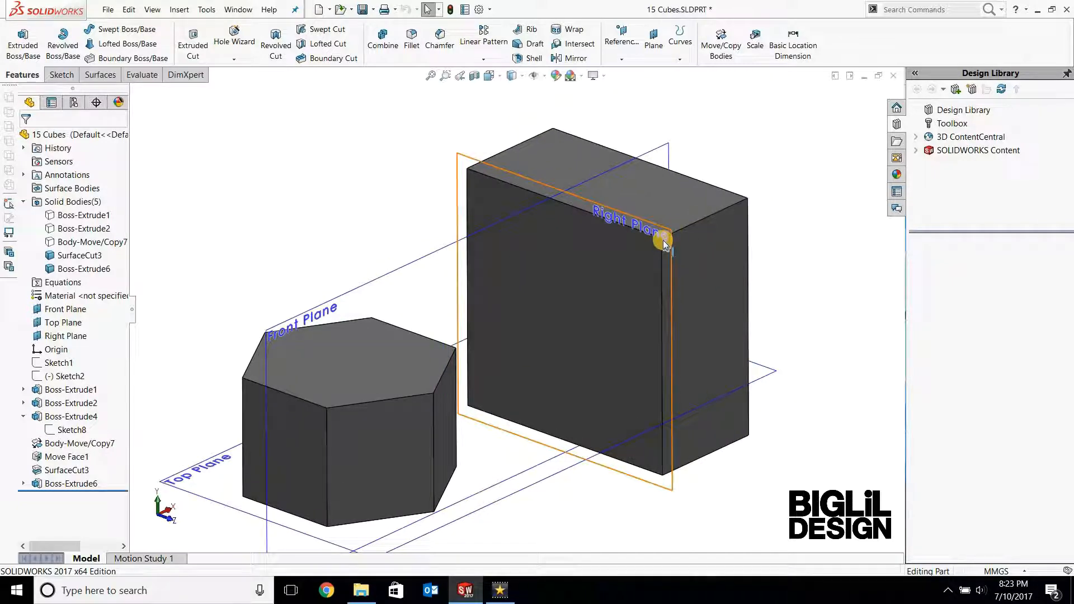
pyautogui.moveTo(744, 355); pyautogui.dragTo(856, 128, button='middle')
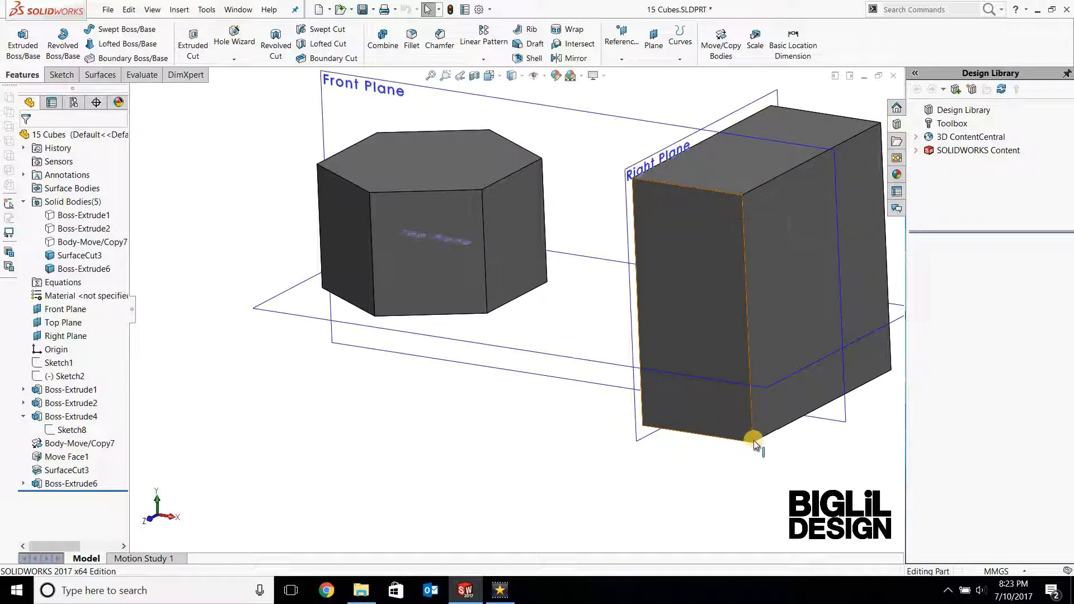
pyautogui.moveTo(554, 410); pyautogui.dragTo(654, 313, button='middle')
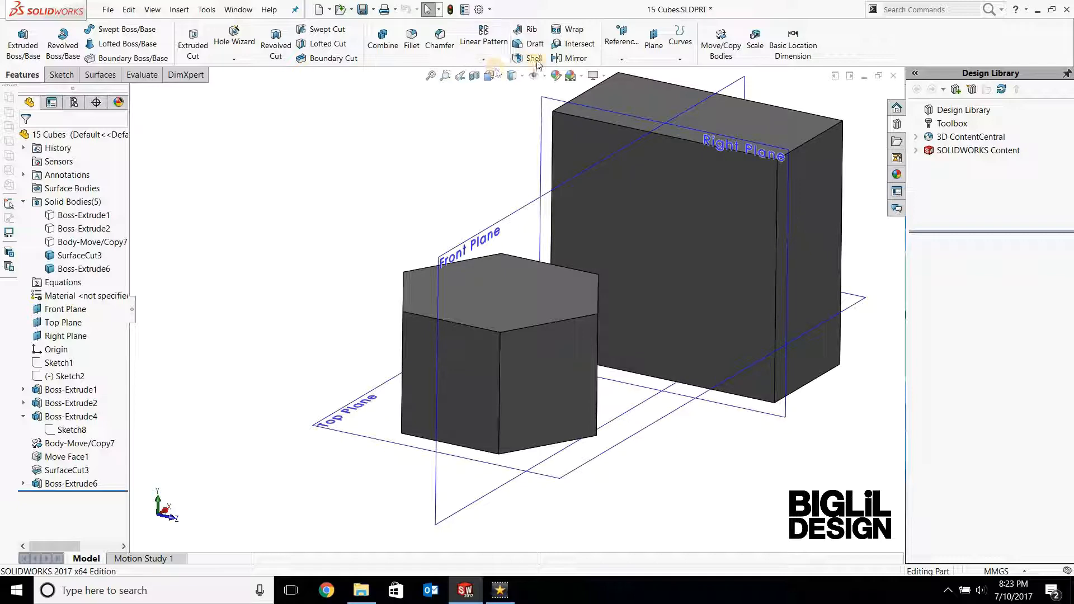
pyautogui.moveTo(647, 410); pyautogui.dragTo(707, 234, button='middle')
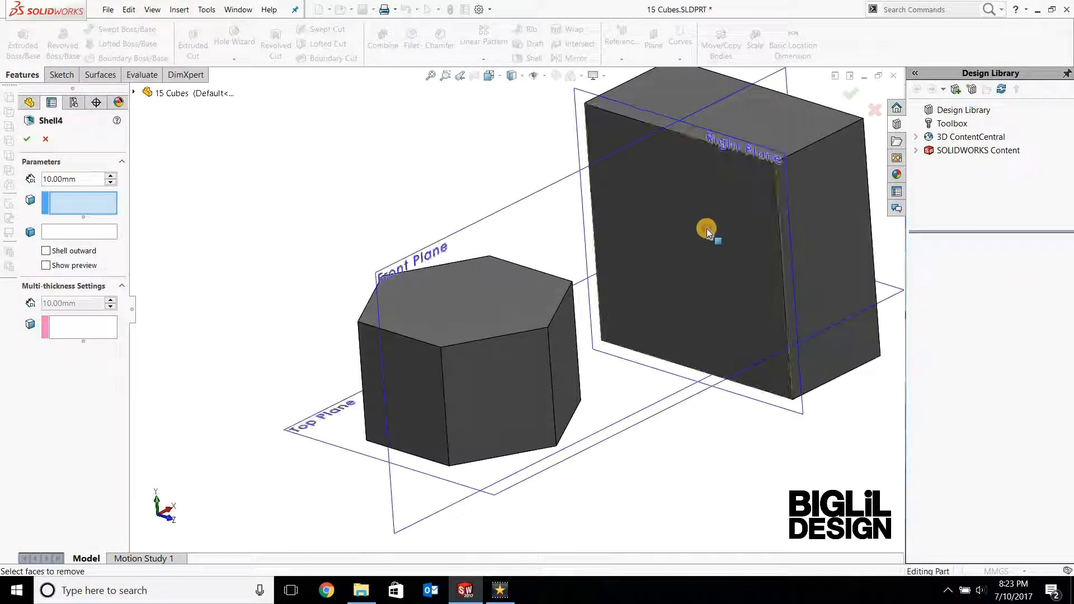
pyautogui.click(707, 227)
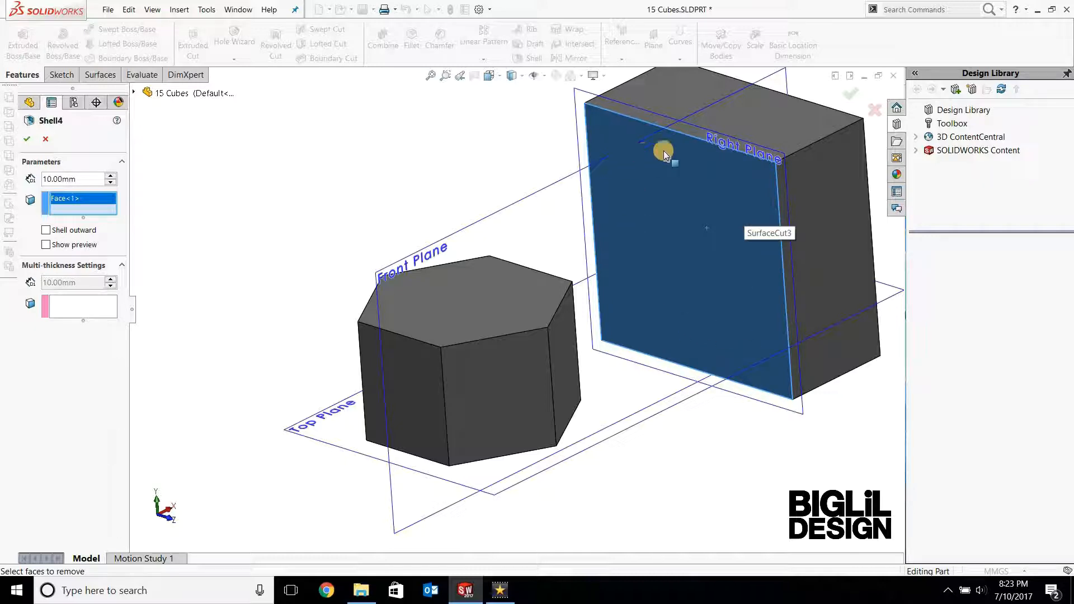
pyautogui.click(27, 140)
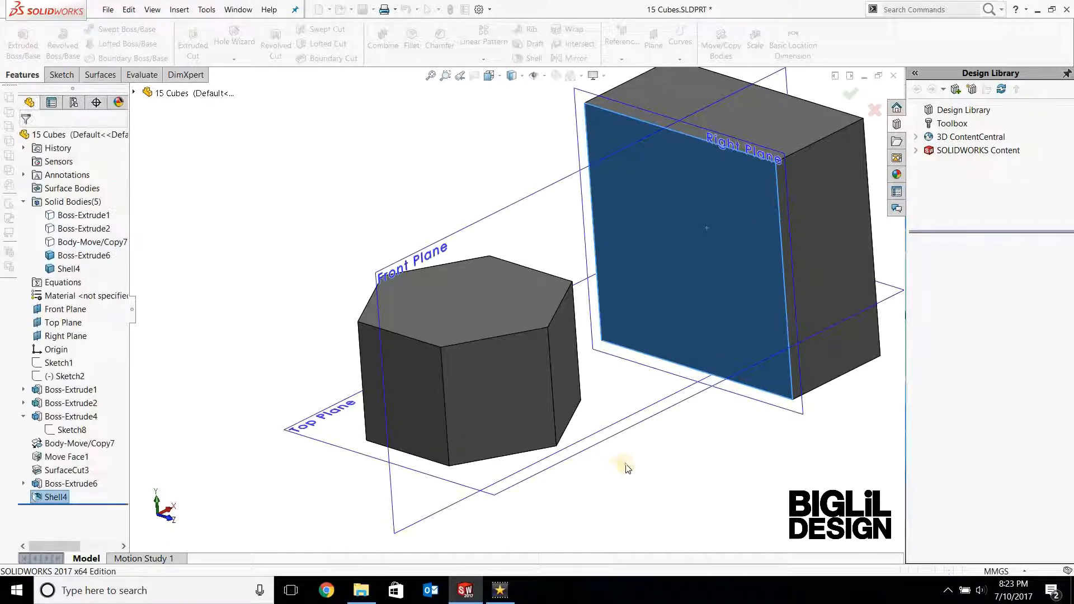
# Examine the cavity inside the shelled half block from several angles and distances
pyautogui.moveTo(635, 430); pyautogui.dragTo(690, 342, button='middle')
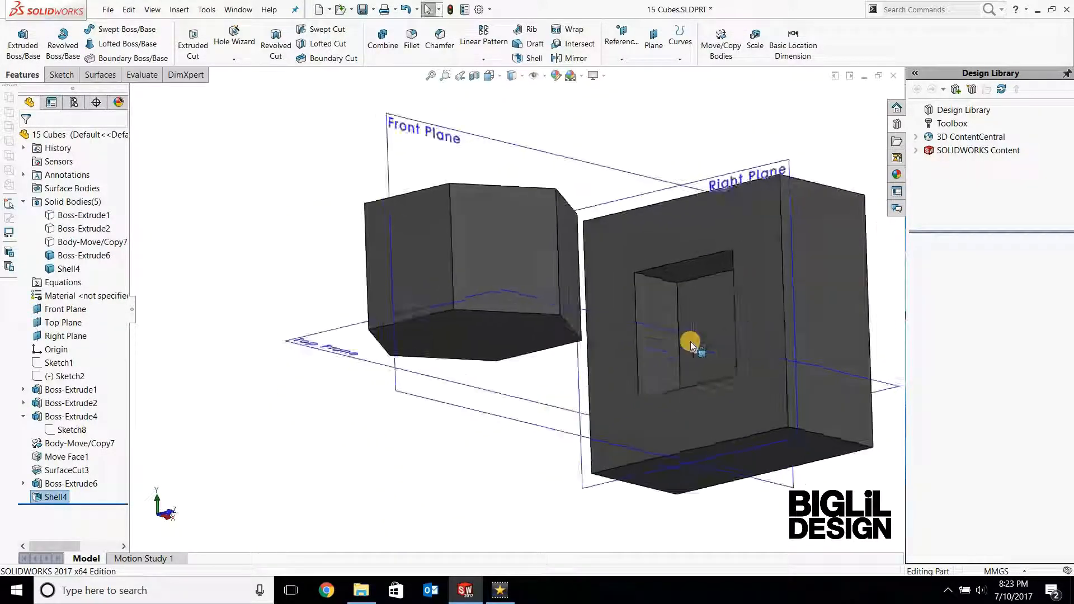
pyautogui.scroll(-2, 687, 305)
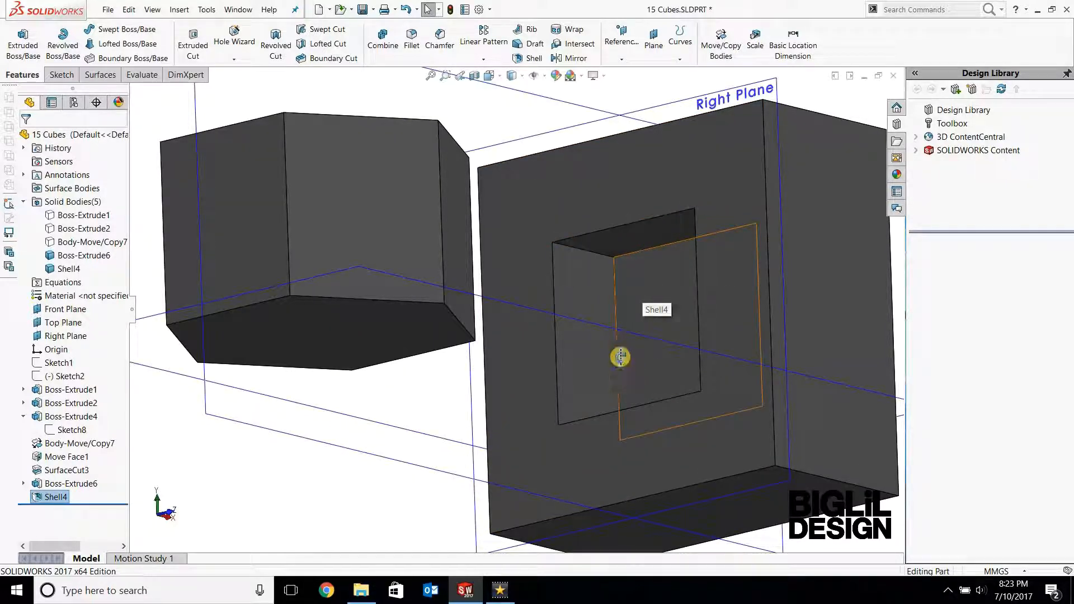
pyautogui.moveTo(620, 357); pyautogui.dragTo(690, 232, button='middle')
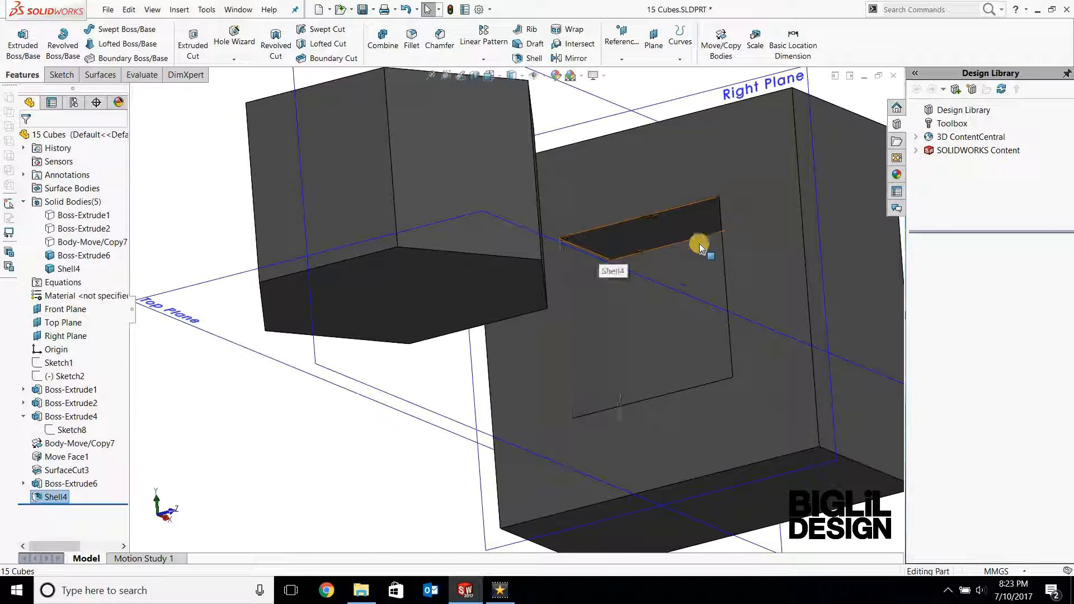
pyautogui.moveTo(610, 263); pyautogui.dragTo(728, 246, button='middle')
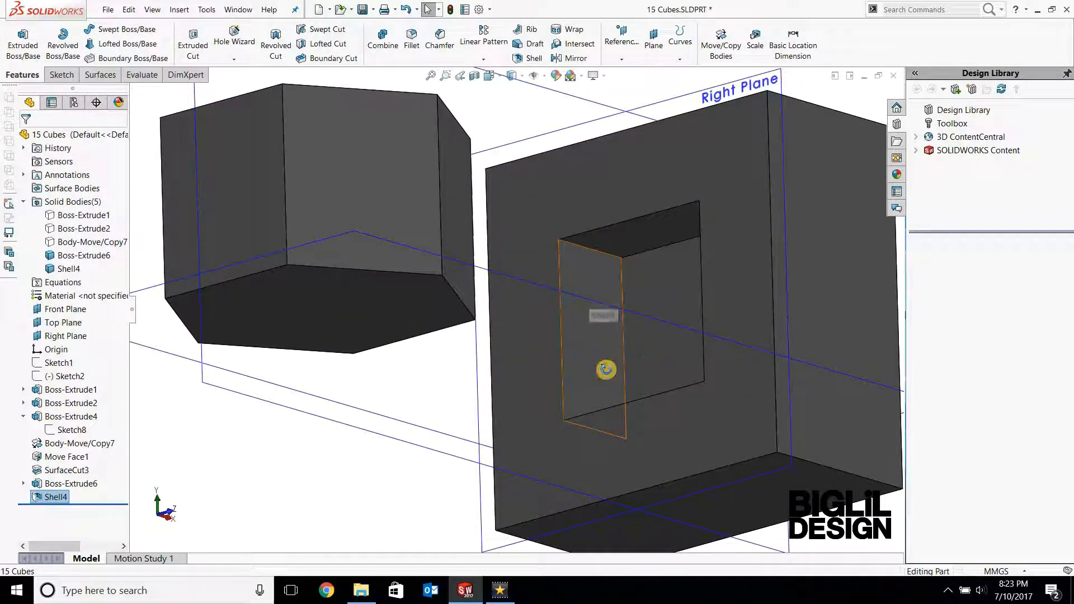
pyautogui.scroll(1, 602, 274)
pyautogui.moveTo(606, 370); pyautogui.dragTo(626, 312, button='middle')
pyautogui.scroll(-3, 623, 274)
# Mirror the shelled half-block body about its open face with merged solids, replacing the preselected shell feature as the mirror input
pyautogui.moveTo(624, 247); pyautogui.dragTo(575, 57, button='middle')
pyautogui.scroll(2, 583, 272)
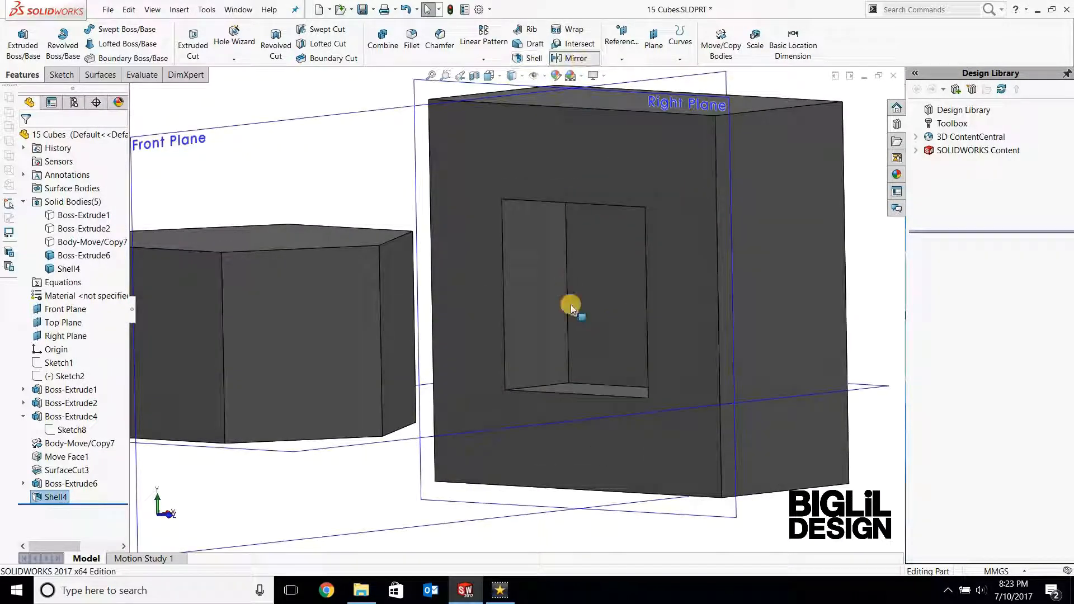
pyautogui.scroll(2, 581, 241)
pyautogui.moveTo(671, 194); pyautogui.dragTo(622, 203, button='middle')
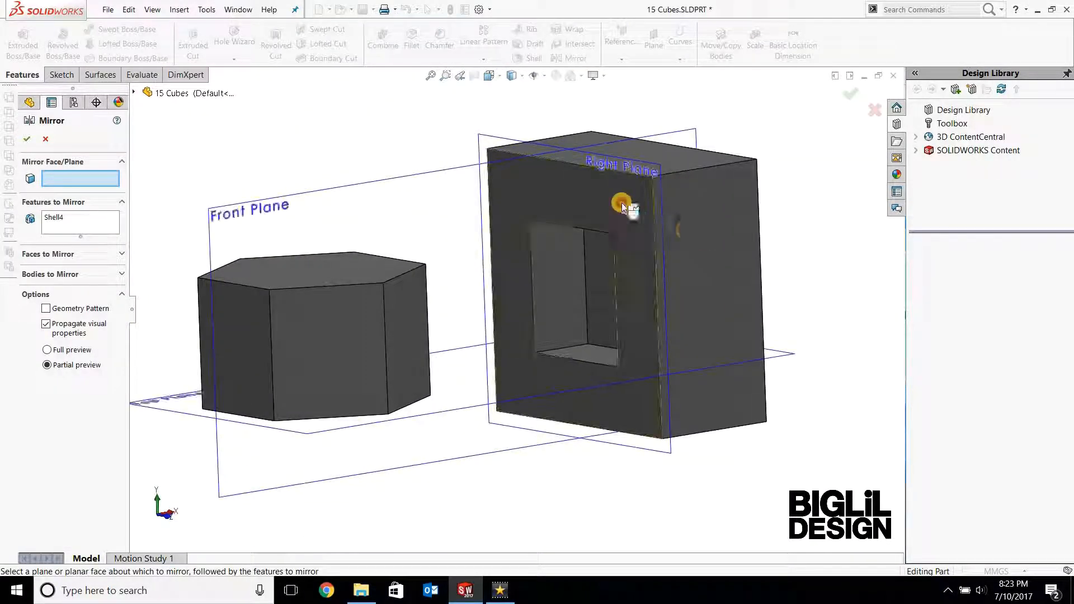
pyautogui.click(622, 203)
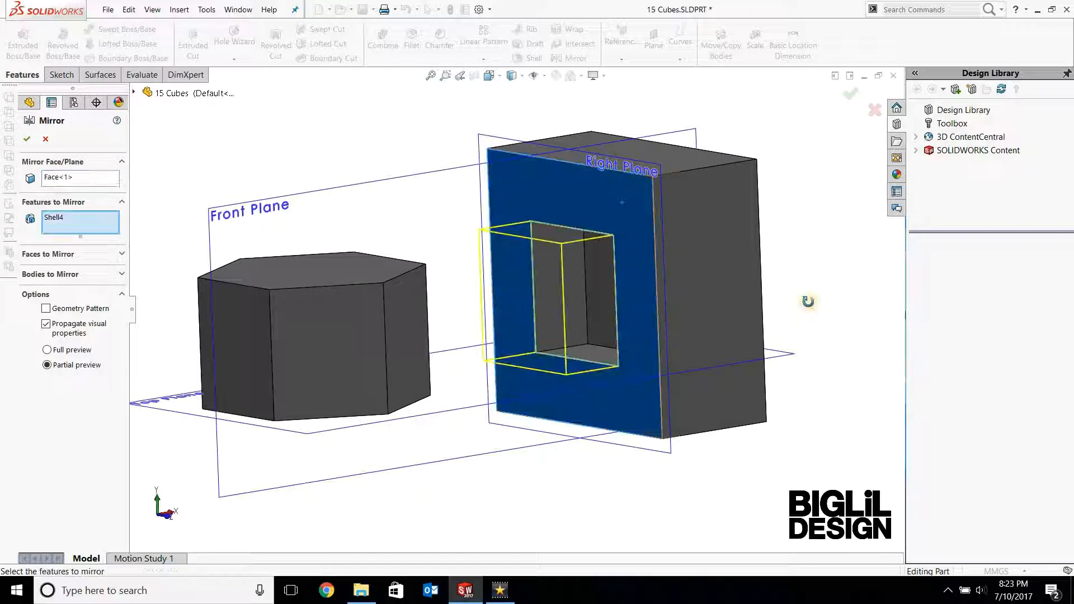
pyautogui.click(88, 218)
pyautogui.press('Delete')
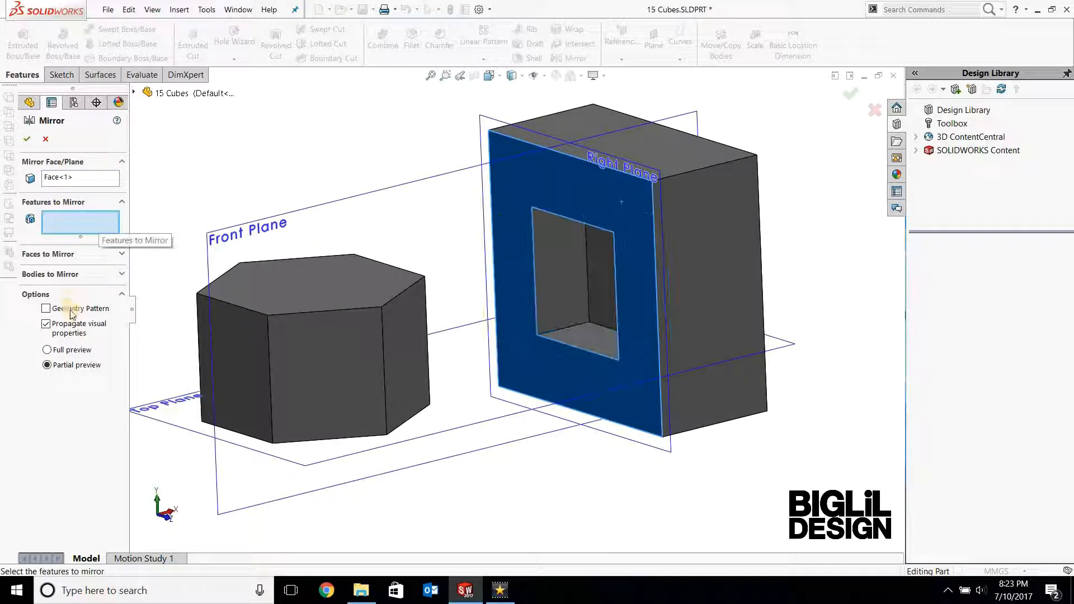
pyautogui.click(75, 276)
pyautogui.click(696, 268)
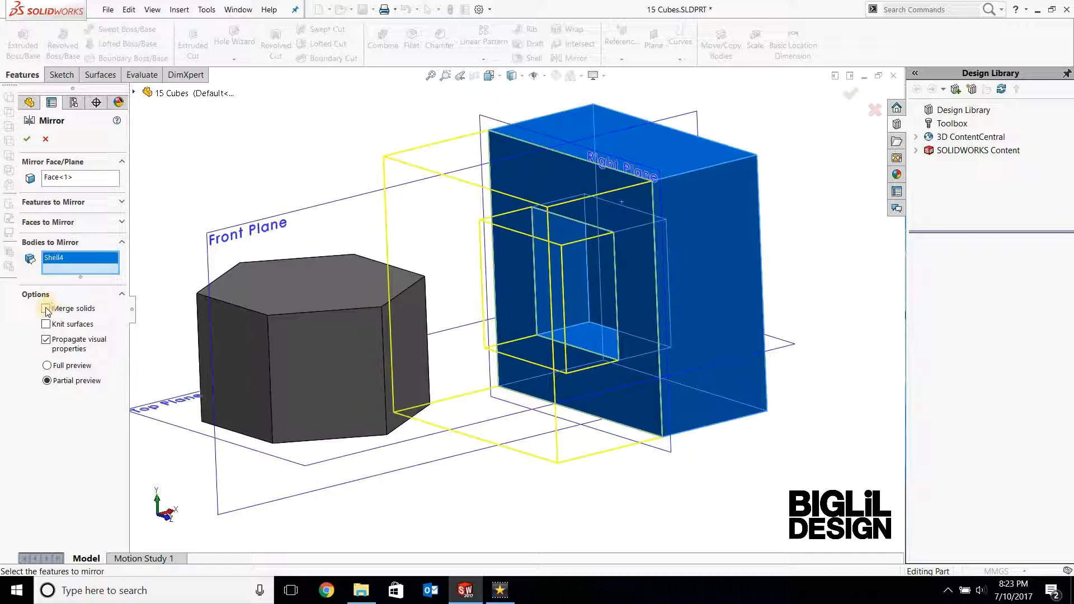
pyautogui.click(27, 139)
pyautogui.press('f')
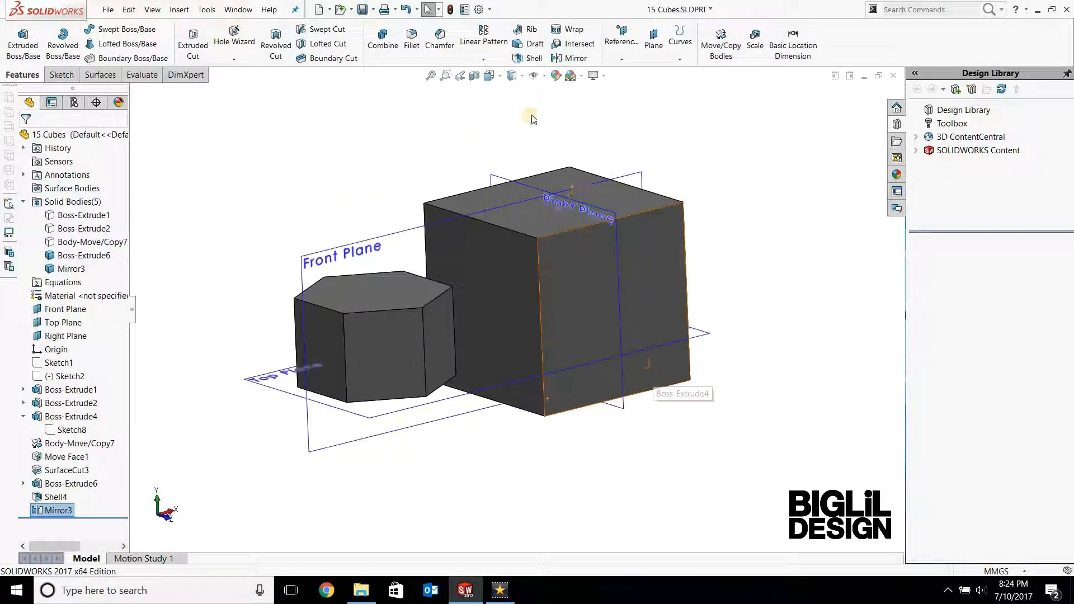
# Examine the mirrored cube's internal cavity in wireframe, and return the display to shaded with edges
pyautogui.click(522, 77)
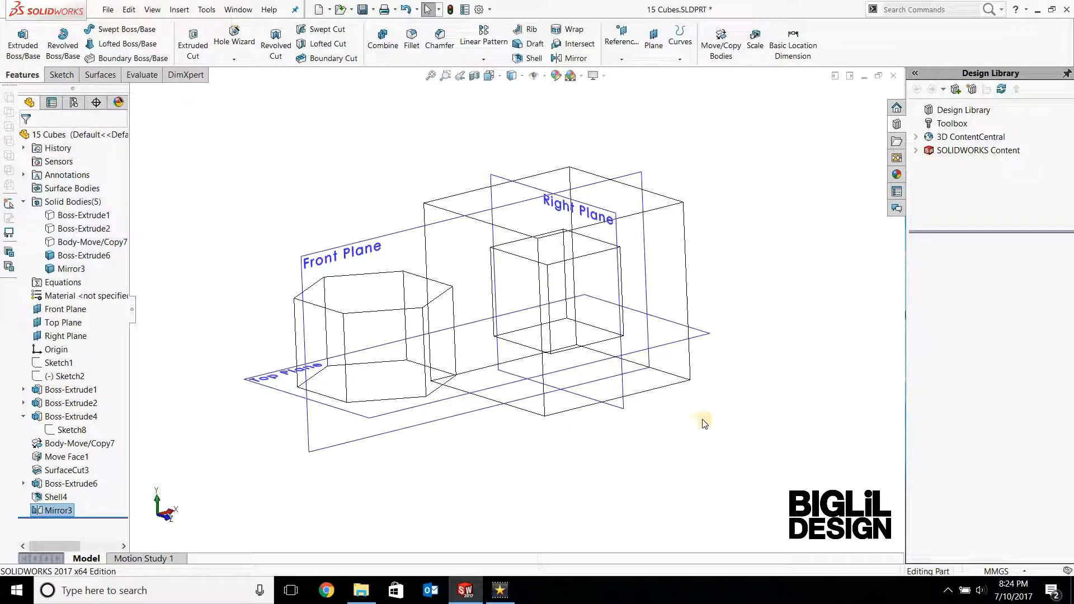
pyautogui.moveTo(420, 227); pyautogui.dragTo(460, 247, button='middle')
pyautogui.scroll(-3, 459, 245)
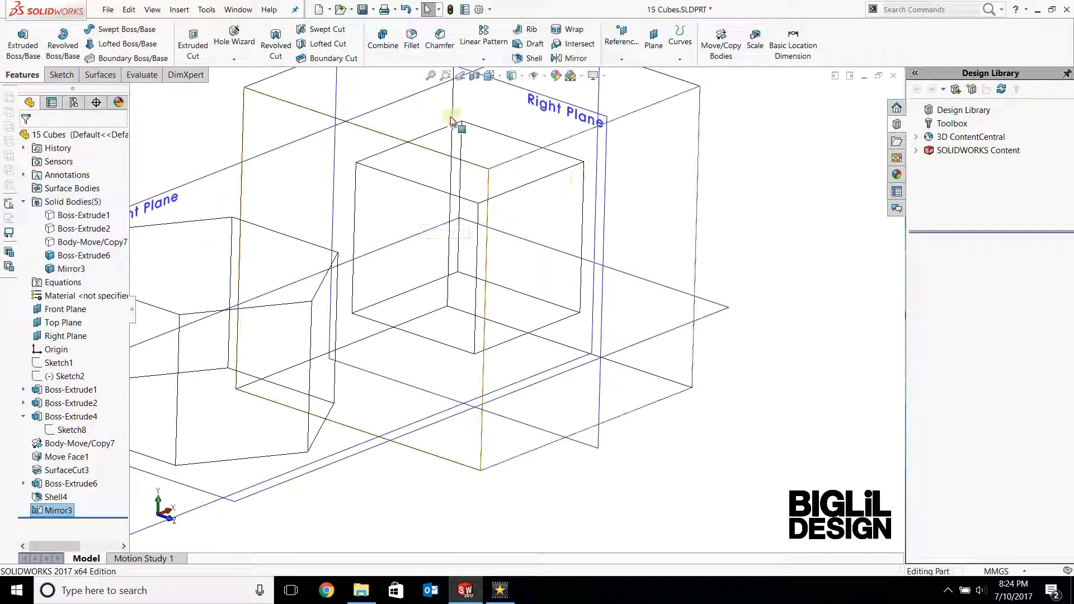
pyautogui.click(431, 76)
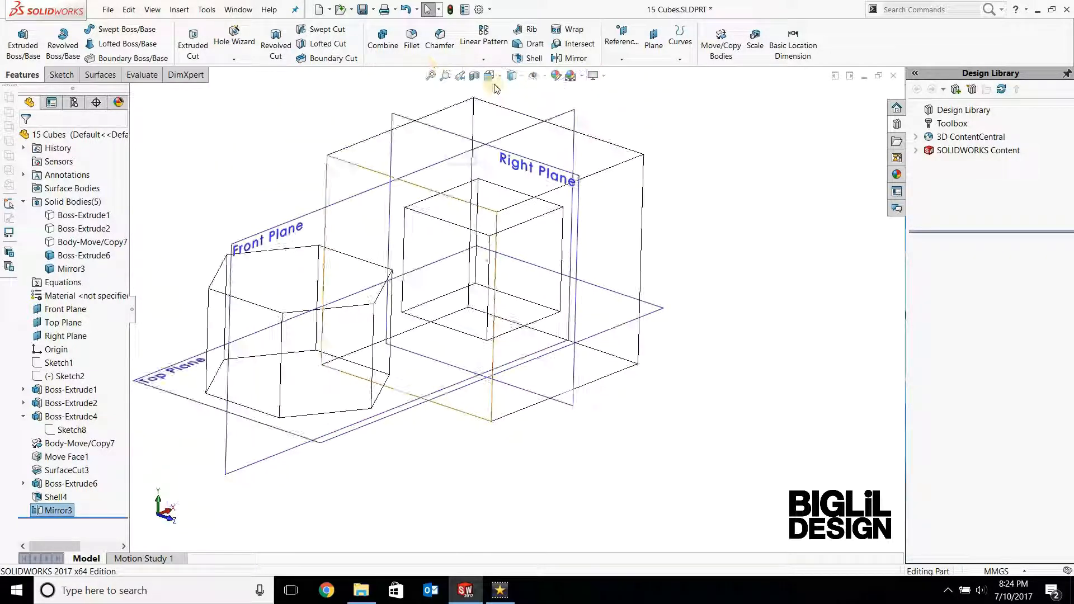
pyautogui.click(490, 75)
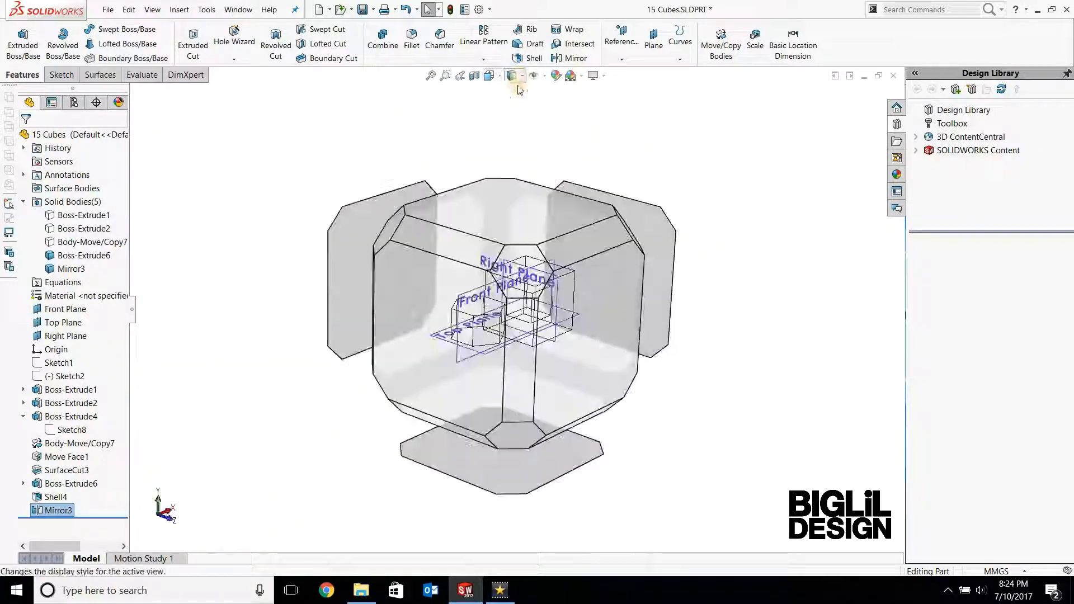
pyautogui.click(513, 77)
pyautogui.click(512, 92)
pyautogui.moveTo(644, 392)
pyautogui.mouseDown(button='middle')
pyautogui.moveTo(655, 442)
pyautogui.moveTo(538, 444)
pyautogui.mouseUp(button='middle')
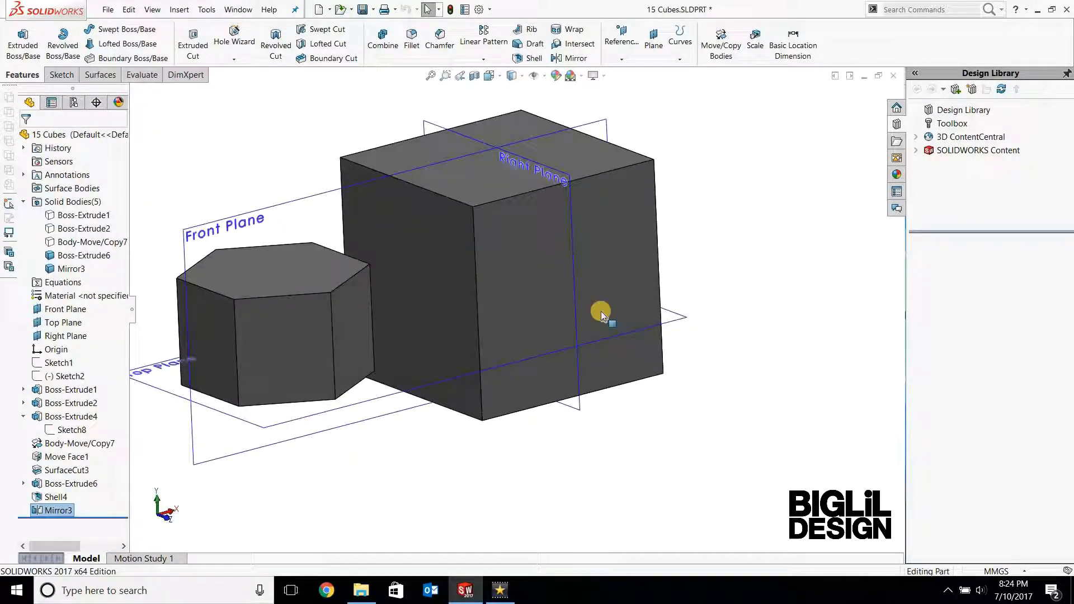
# Move the hollow cube body -50 mm along X so that it encloses the hexagonal body
pyautogui.keyDown('ctrl'); pyautogui.moveTo(601, 312); pyautogui.dragTo(698, 345, button='middle'); pyautogui.keyUp('ctrl')
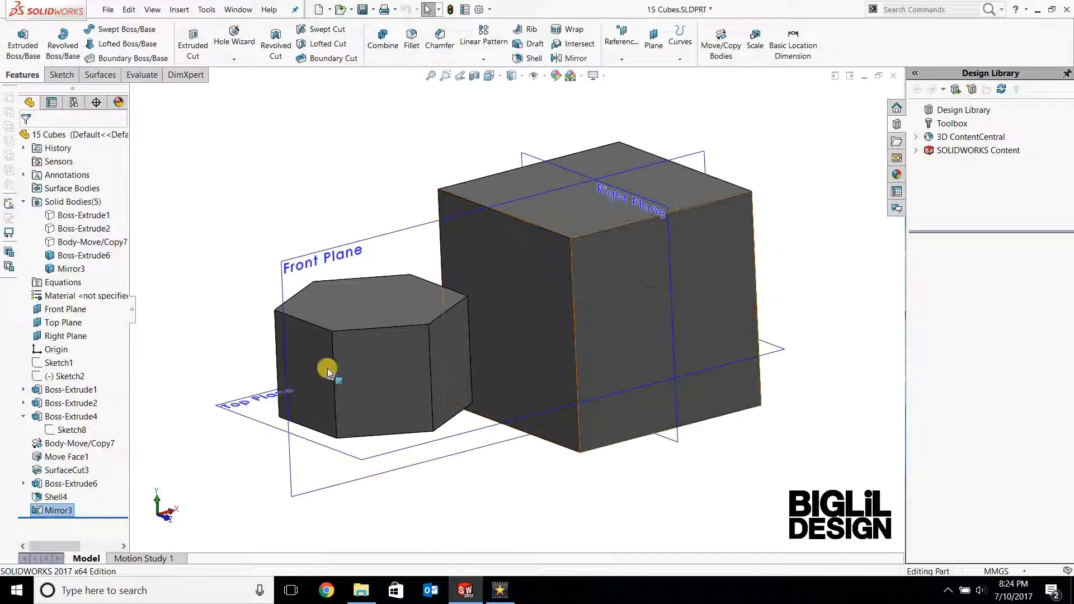
pyautogui.moveTo(557, 297); pyautogui.dragTo(566, 270, button='middle')
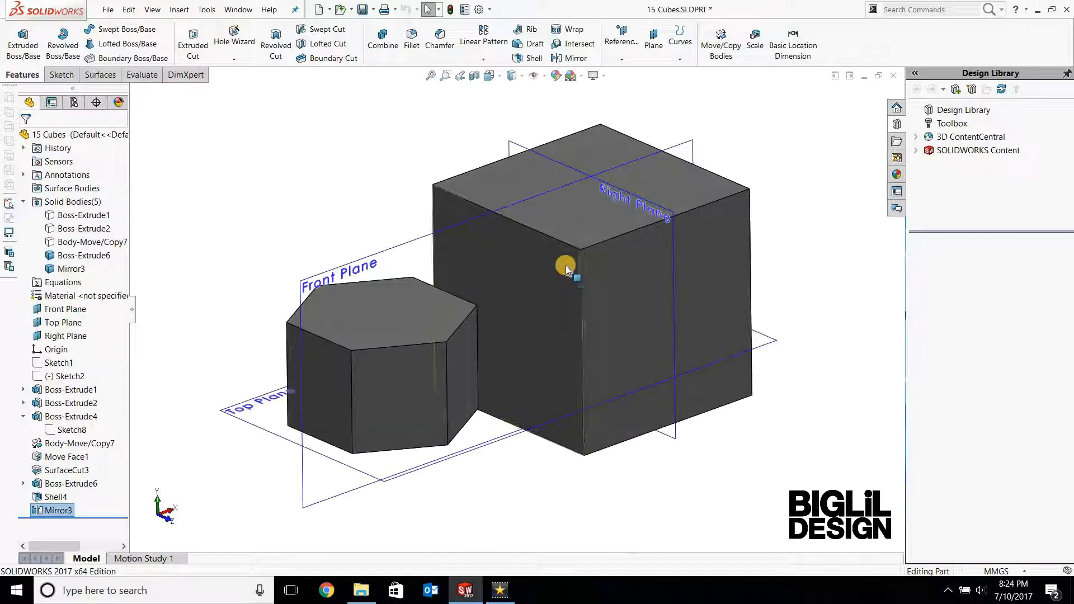
pyautogui.click(721, 44)
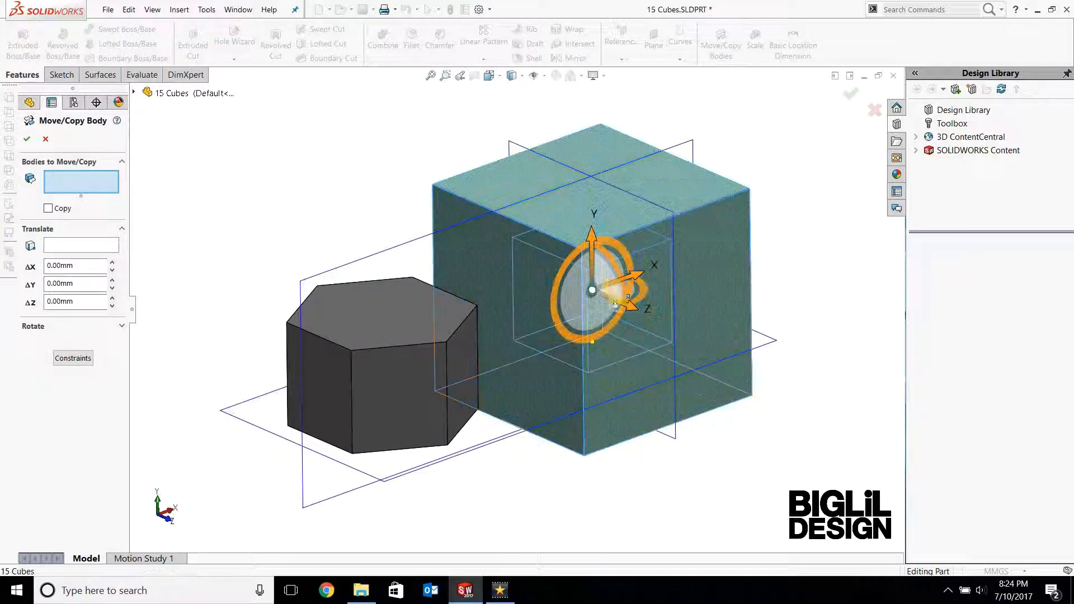
pyautogui.moveTo(620, 292); pyautogui.dragTo(425, 358)
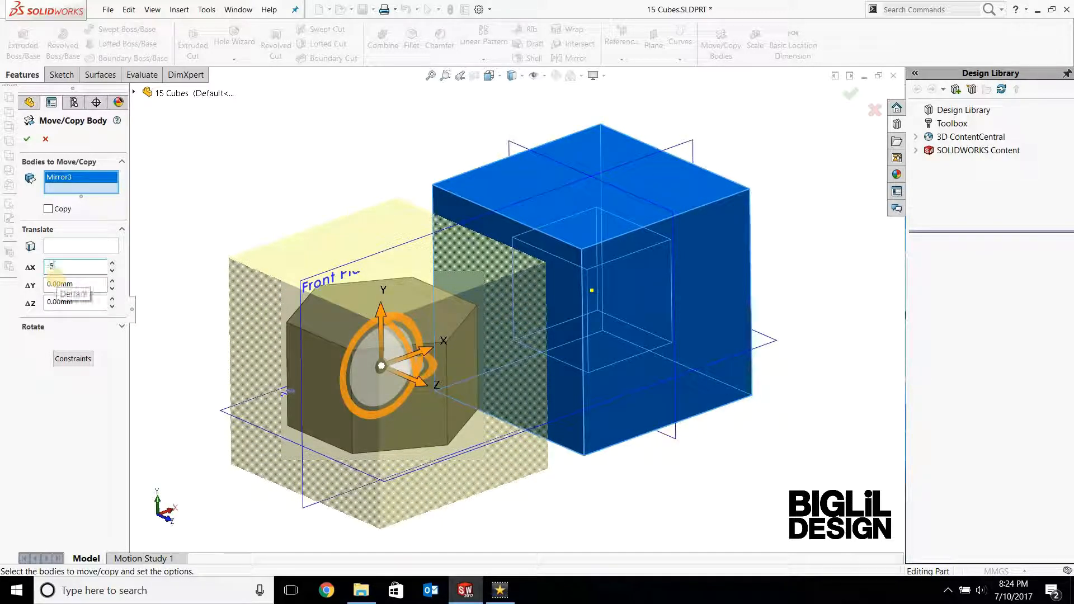
pyautogui.press('Return')
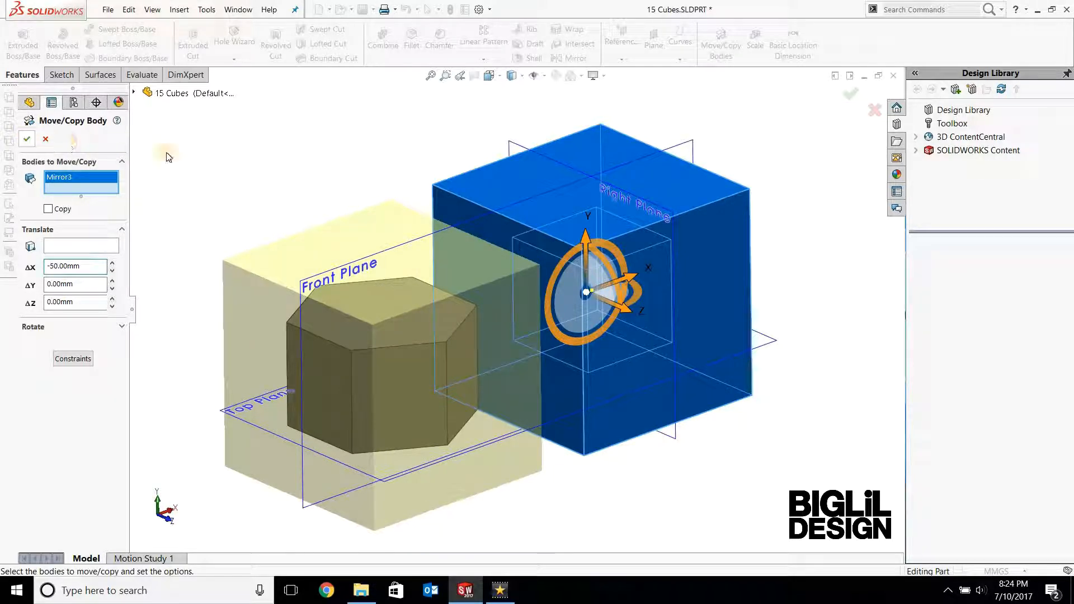
# Subtract the hollow cube body from the enclosed hexagonal body with Combine, using the hexagonal body as the main body
pyautogui.scroll(1, 393, 45)
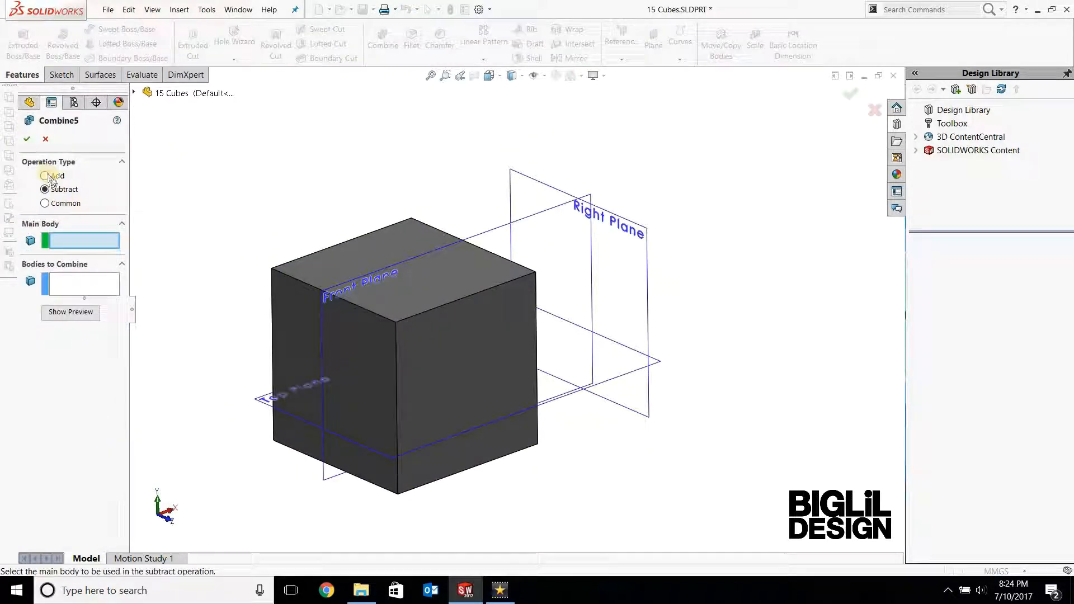
pyautogui.rightClick(440, 340)
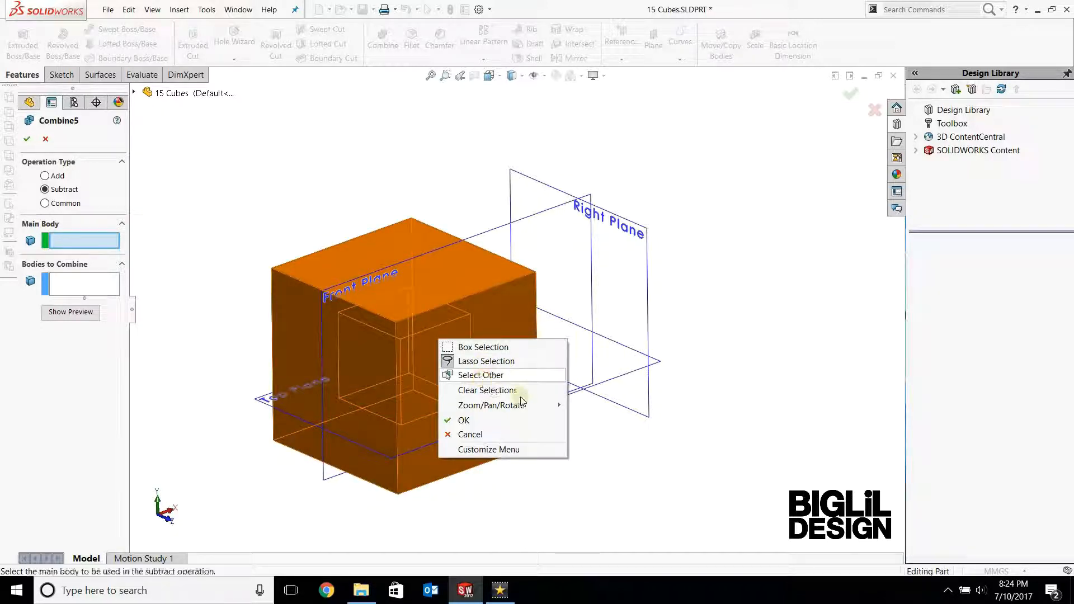
pyautogui.click(481, 375)
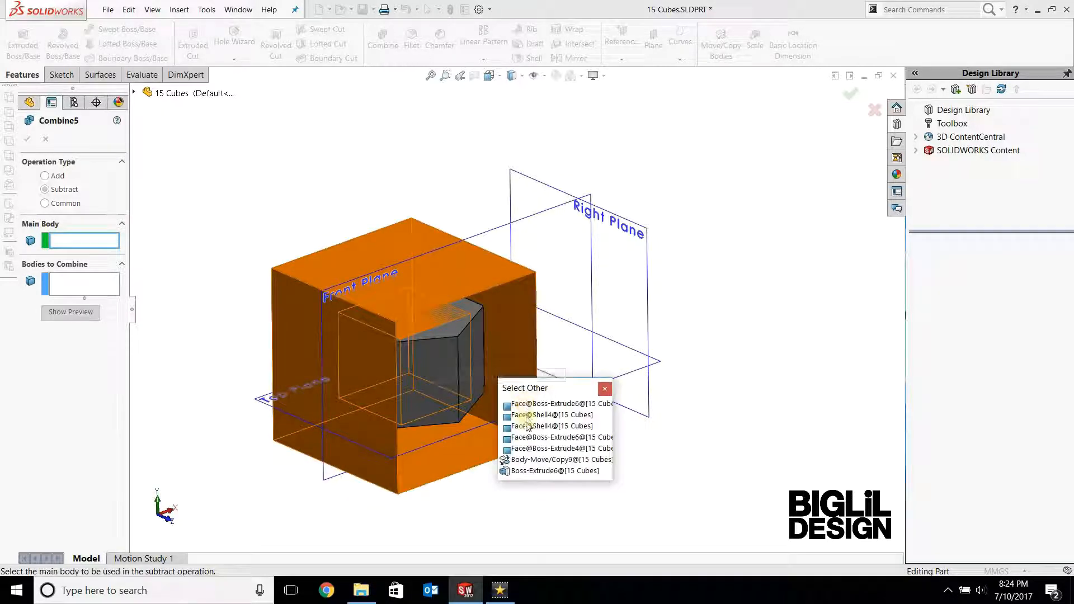
pyautogui.click(536, 471)
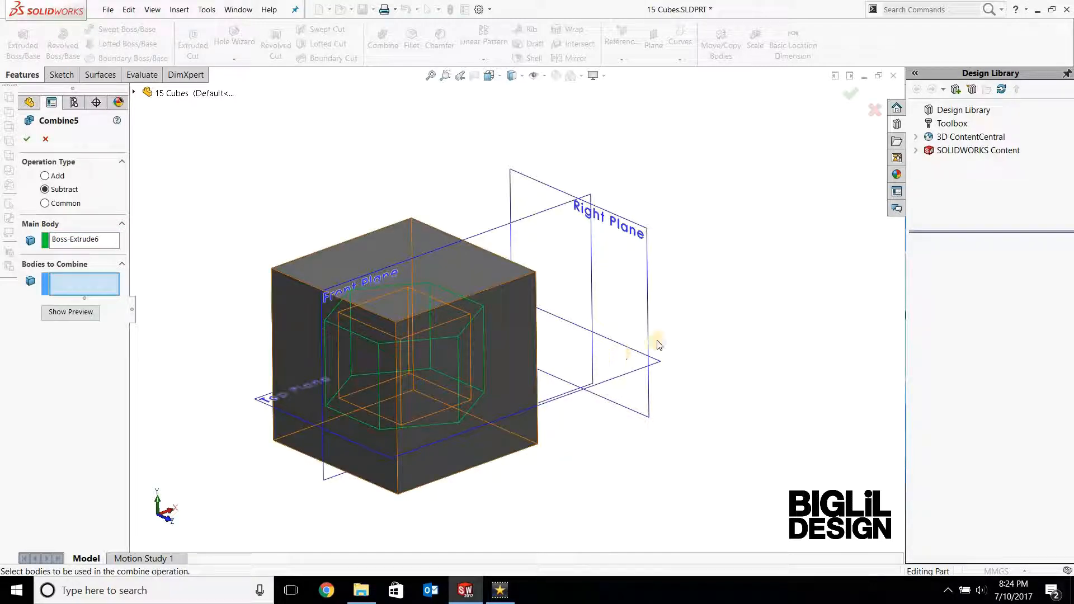
pyautogui.keyDown('ctrl'); pyautogui.moveTo(719, 301); pyautogui.dragTo(752, 284, button='middle'); pyautogui.keyUp('ctrl')
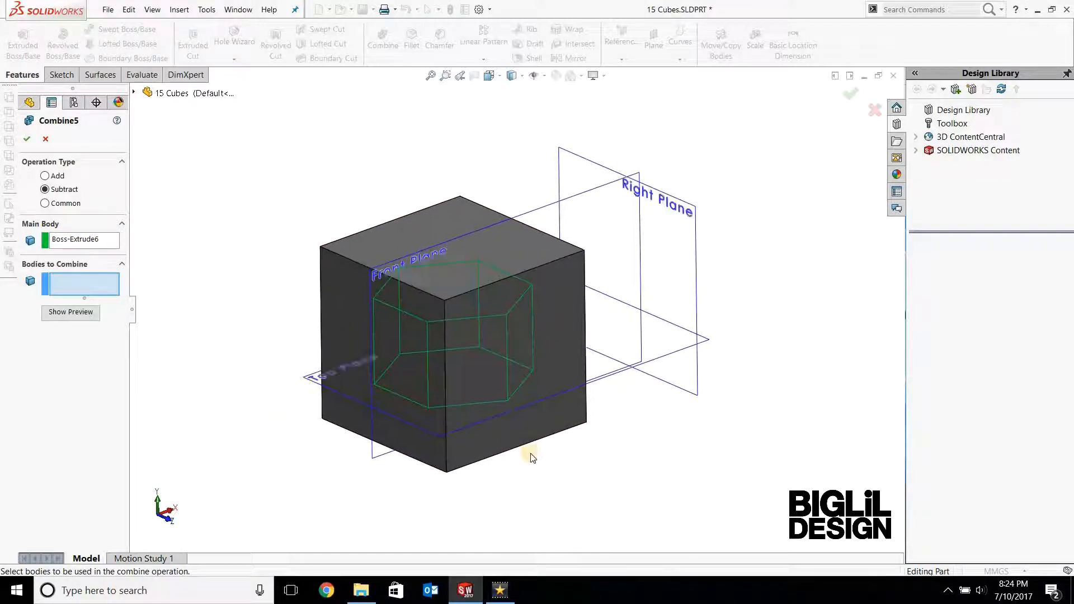
pyautogui.scroll(-1, 533, 488)
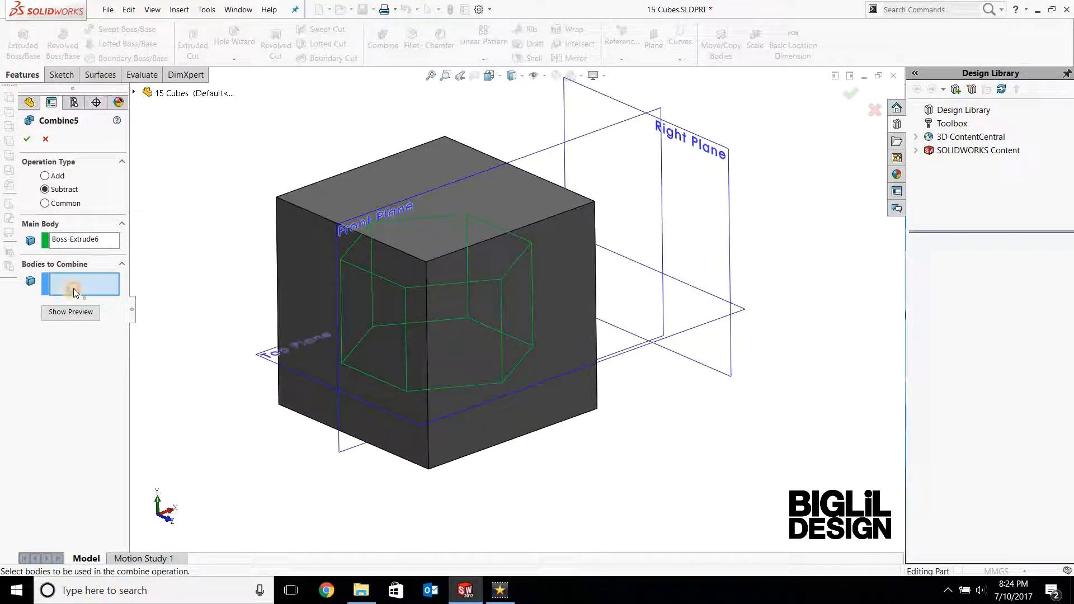
pyautogui.click(304, 224)
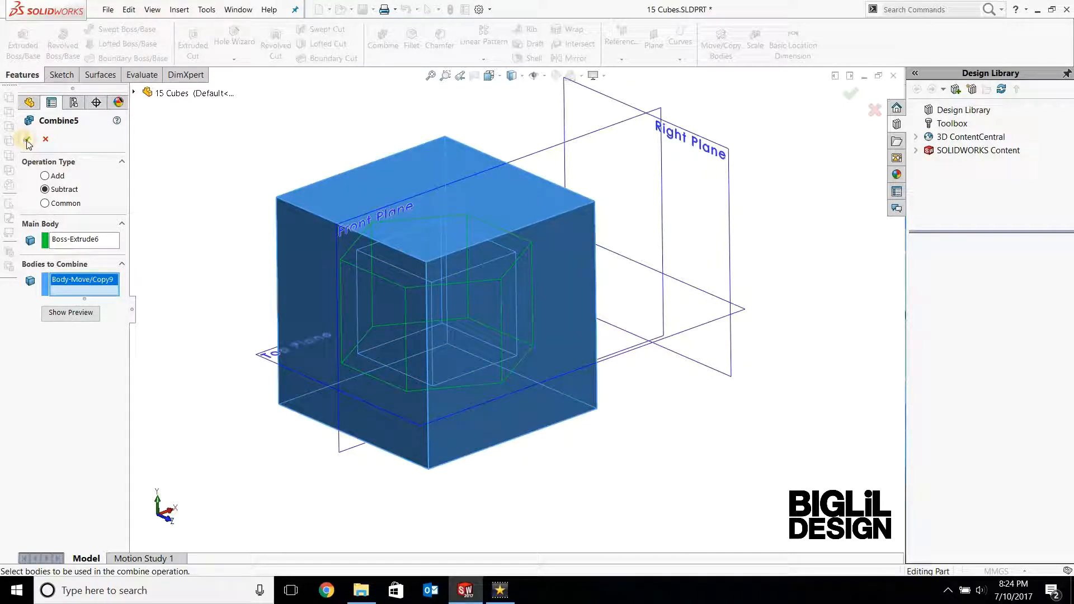
pyautogui.click(27, 140)
pyautogui.scroll(4, 444, 371)
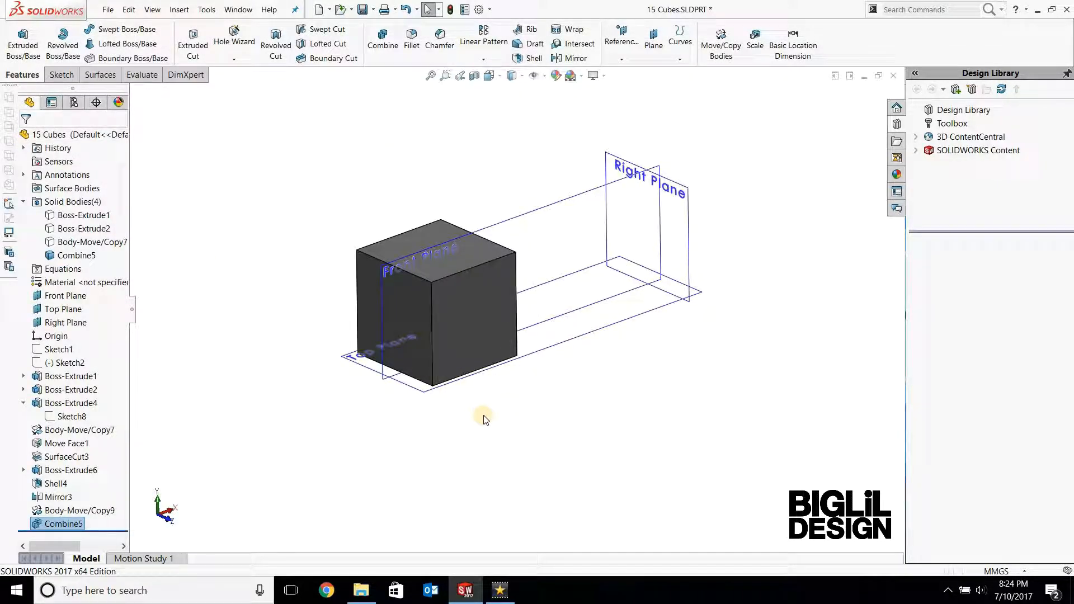
pyautogui.scroll(-2, 520, 248)
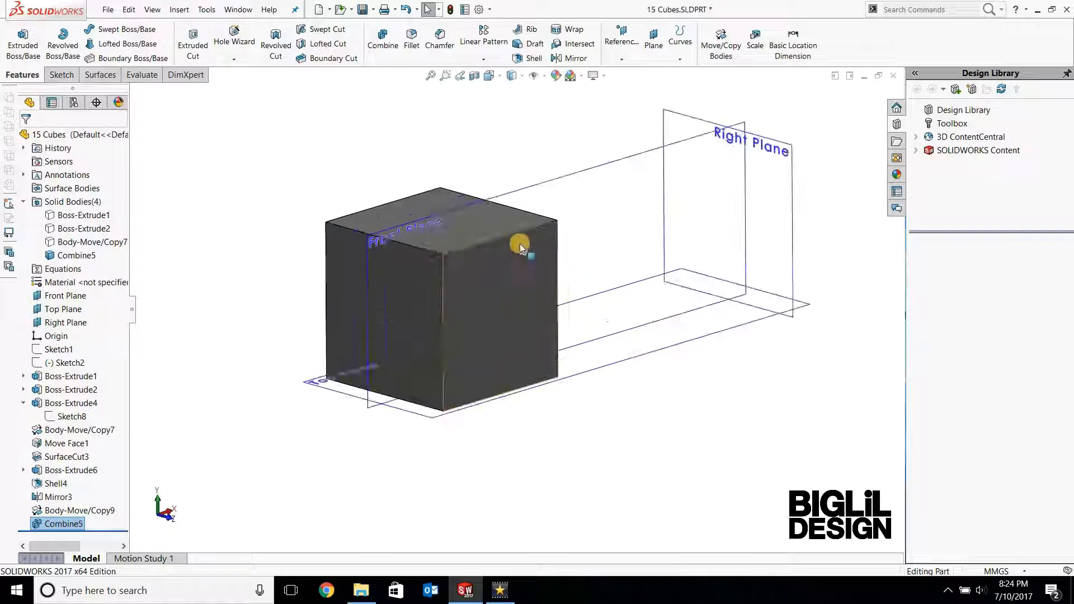
pyautogui.moveTo(651, 417); pyautogui.dragTo(669, 413, button='middle')
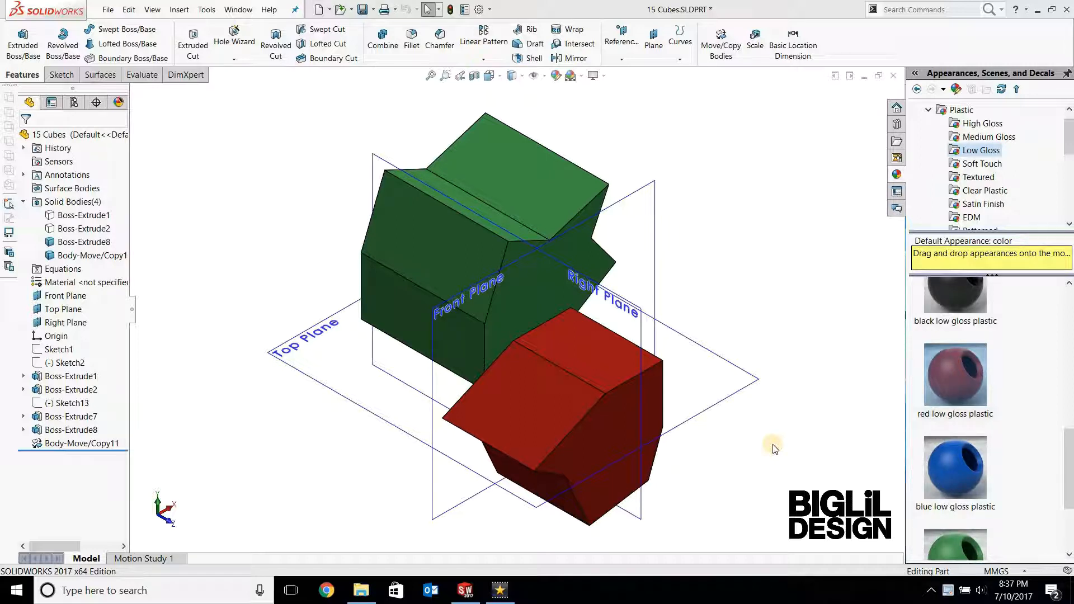
# Examine how the green and red bodies' profiles overlap in a wireframe front view, and restore the shaded-with-edges display
pyautogui.moveTo(733, 459); pyautogui.dragTo(533, 305, button='middle')
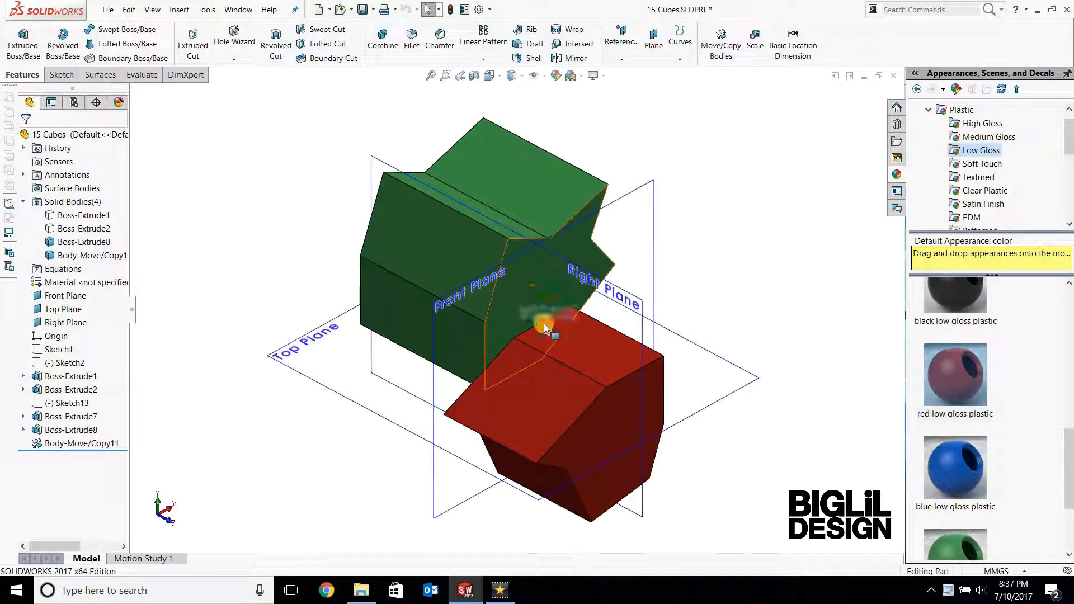
pyautogui.moveTo(731, 314); pyautogui.dragTo(529, 101, button='middle')
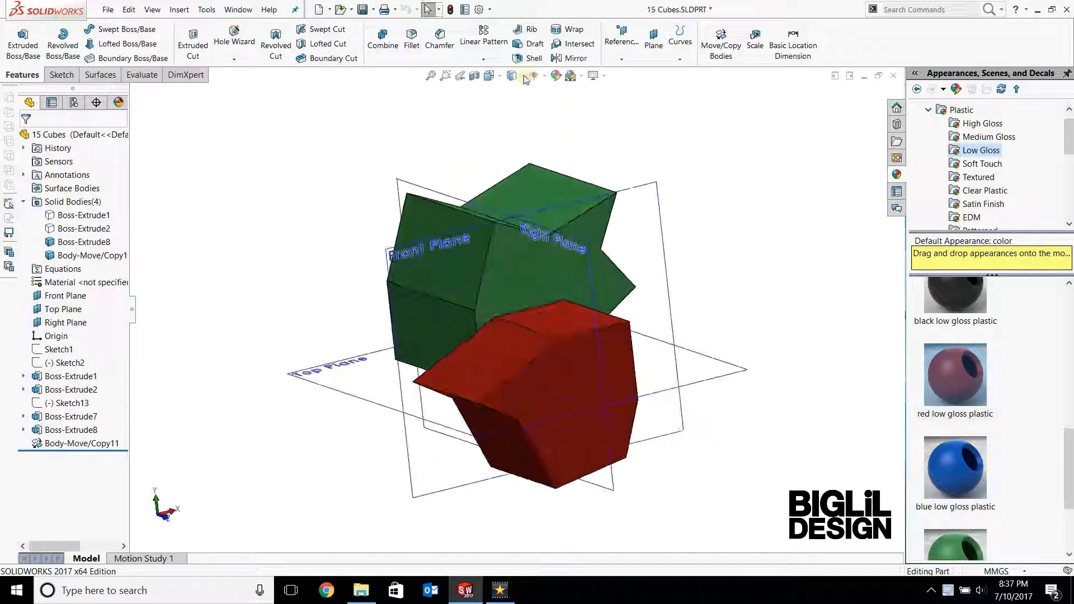
pyautogui.click(522, 76)
pyautogui.click(512, 148)
pyautogui.moveTo(713, 173); pyautogui.dragTo(648, 210, button='middle')
pyautogui.press('space')
pyautogui.click(546, 335)
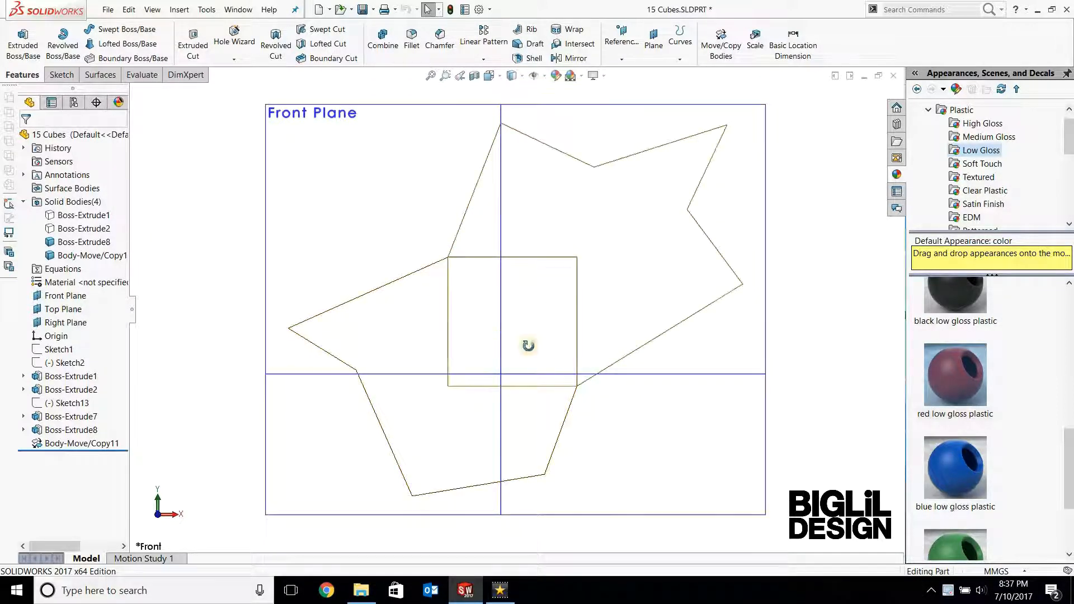
pyautogui.moveTo(525, 343); pyautogui.dragTo(643, 417, button='middle')
pyautogui.press('f')
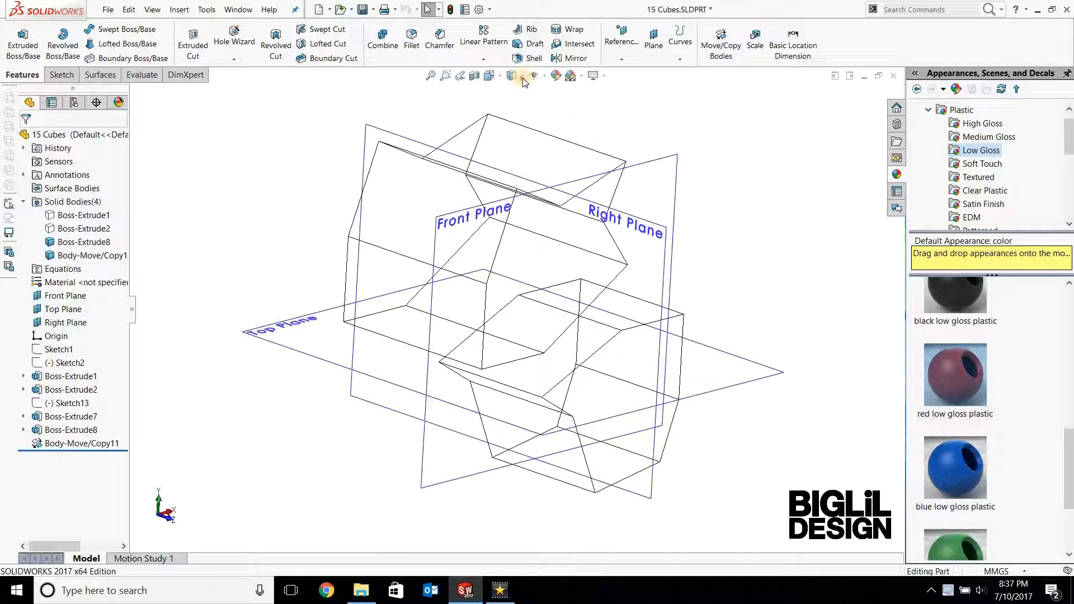
pyautogui.click(516, 77)
pyautogui.click(515, 92)
pyautogui.scroll(1, 679, 288)
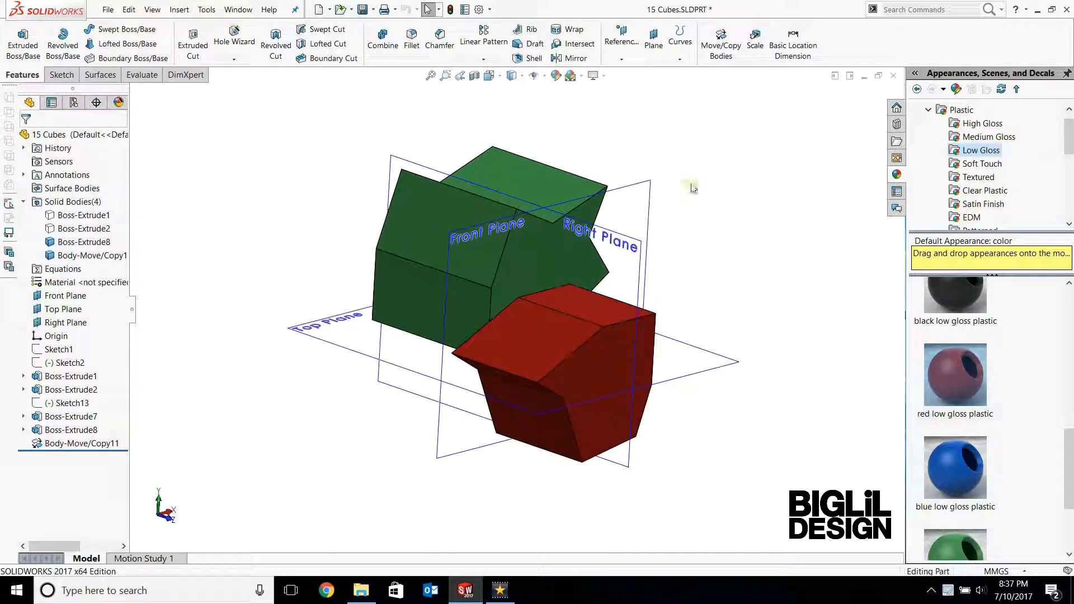
# Move the green body about 30 mm along Z so that it overlaps the red body
pyautogui.moveTo(692, 187); pyautogui.dragTo(681, 215, button='middle')
pyautogui.moveTo(438, 336); pyautogui.dragTo(537, 314, button='middle')
pyautogui.moveTo(711, 207); pyautogui.dragTo(727, 62, button='middle')
pyautogui.click(726, 54)
pyautogui.click(571, 175)
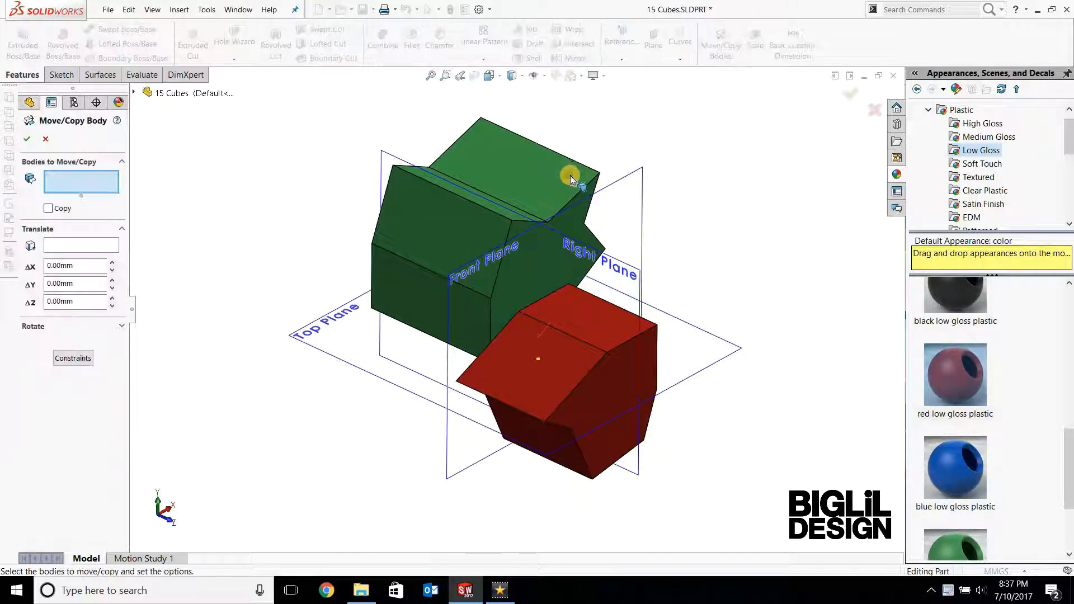
pyautogui.scroll(-1, 681, 302)
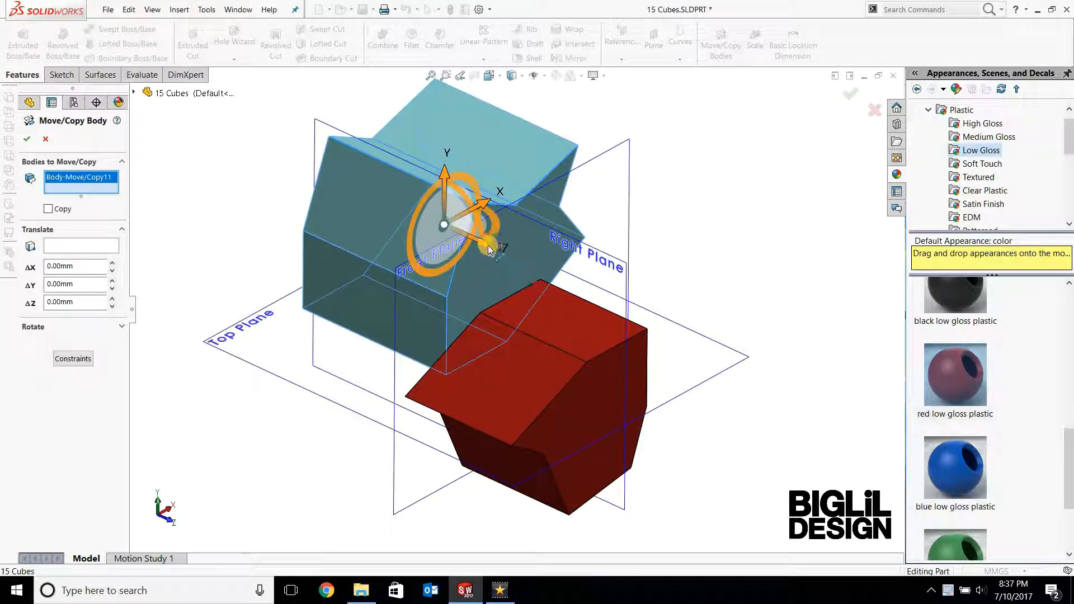
pyautogui.moveTo(502, 254); pyautogui.dragTo(604, 322)
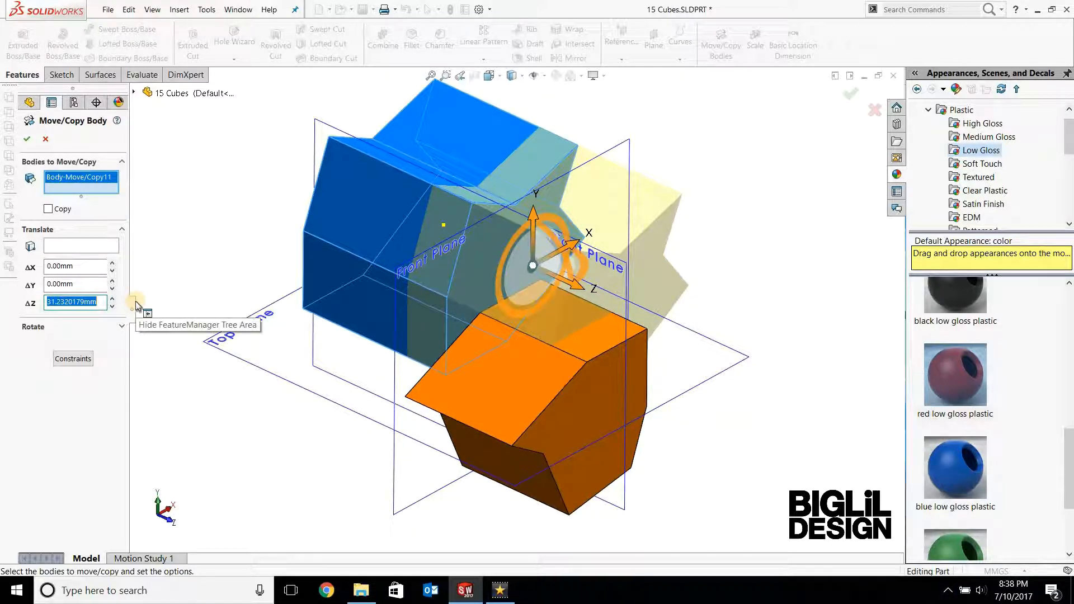
pyautogui.click(26, 138)
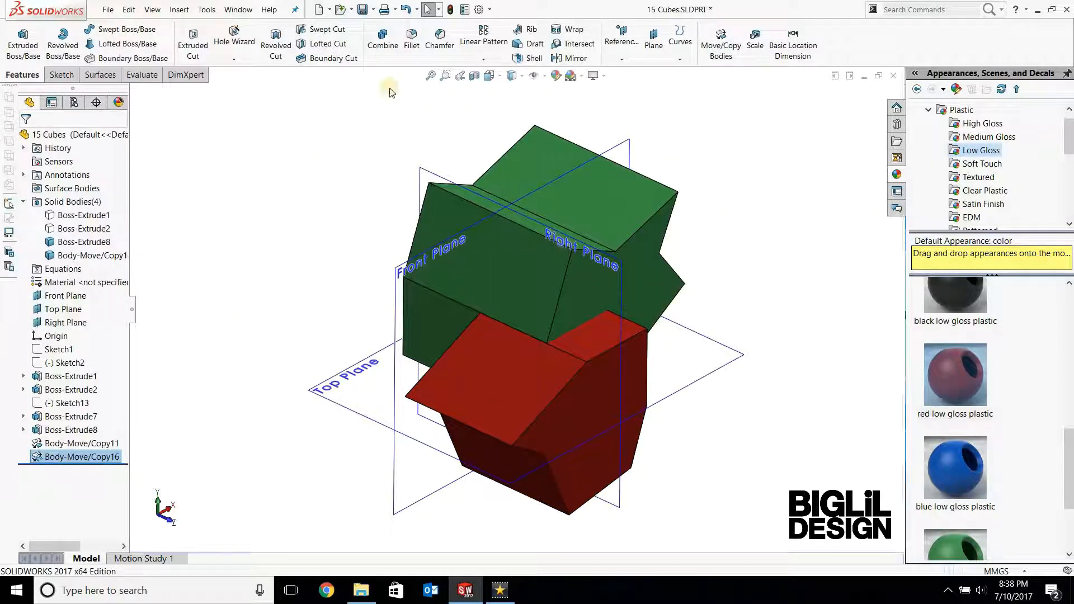
# Combine the overlapping green and red bodies with the Common operation, keeping only their shared volume
pyautogui.click(383, 39)
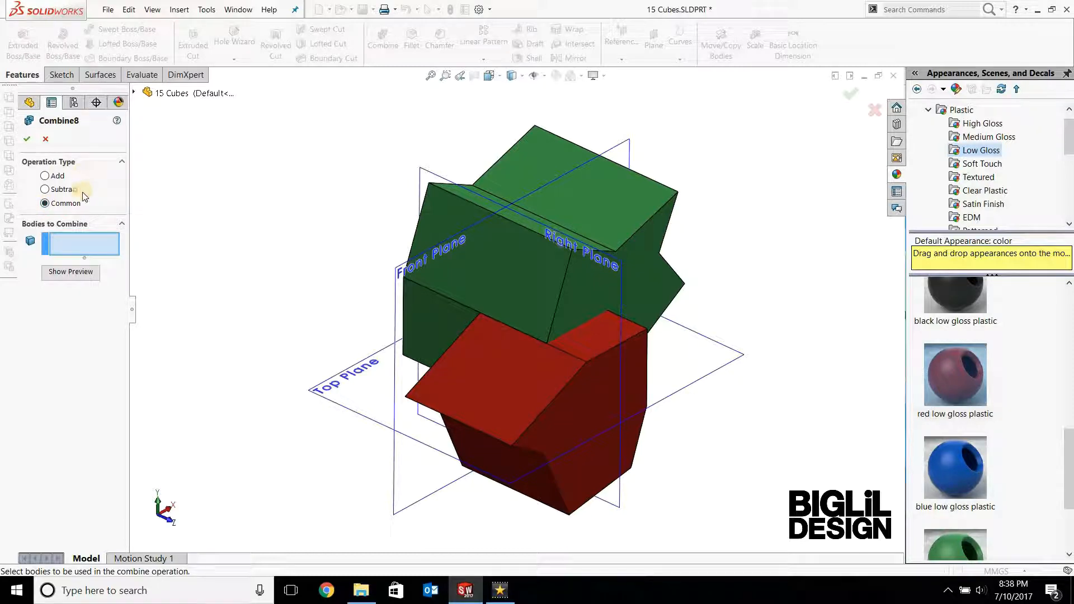
pyautogui.click(436, 218)
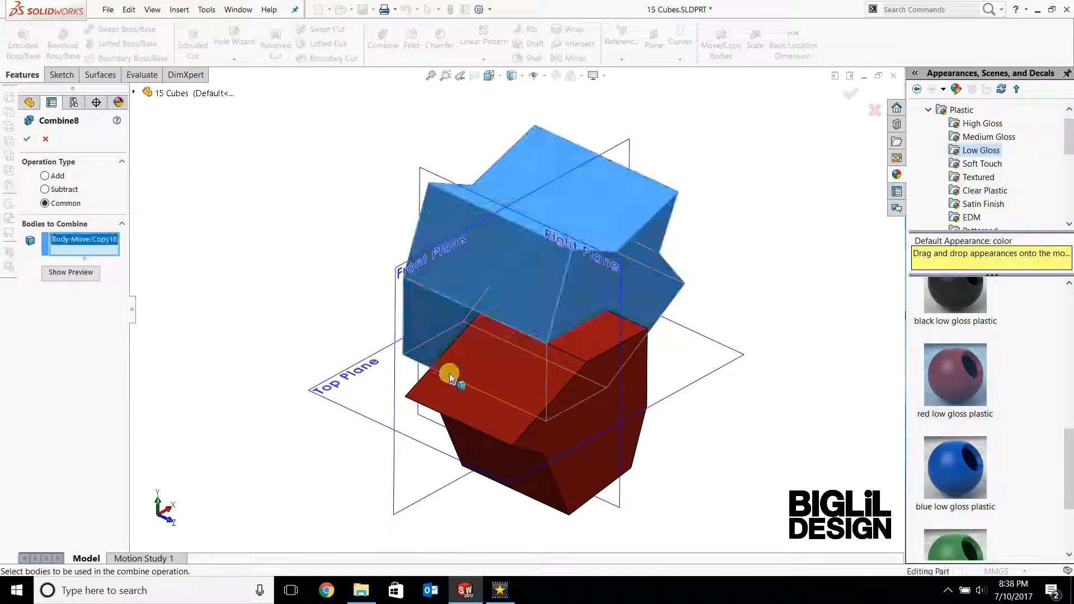
pyautogui.click(475, 380)
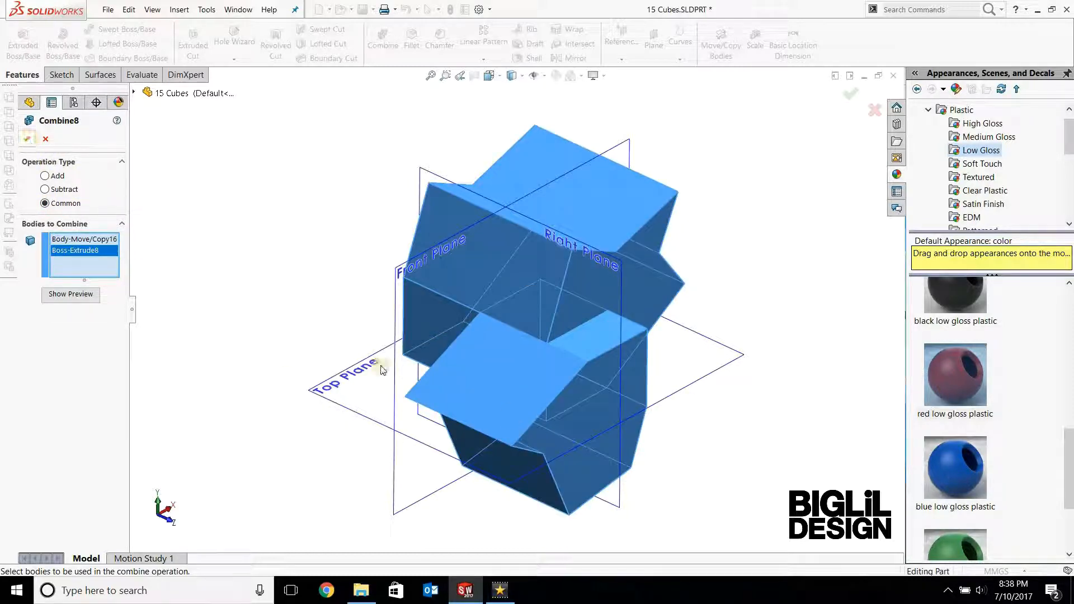
pyautogui.press('Return')
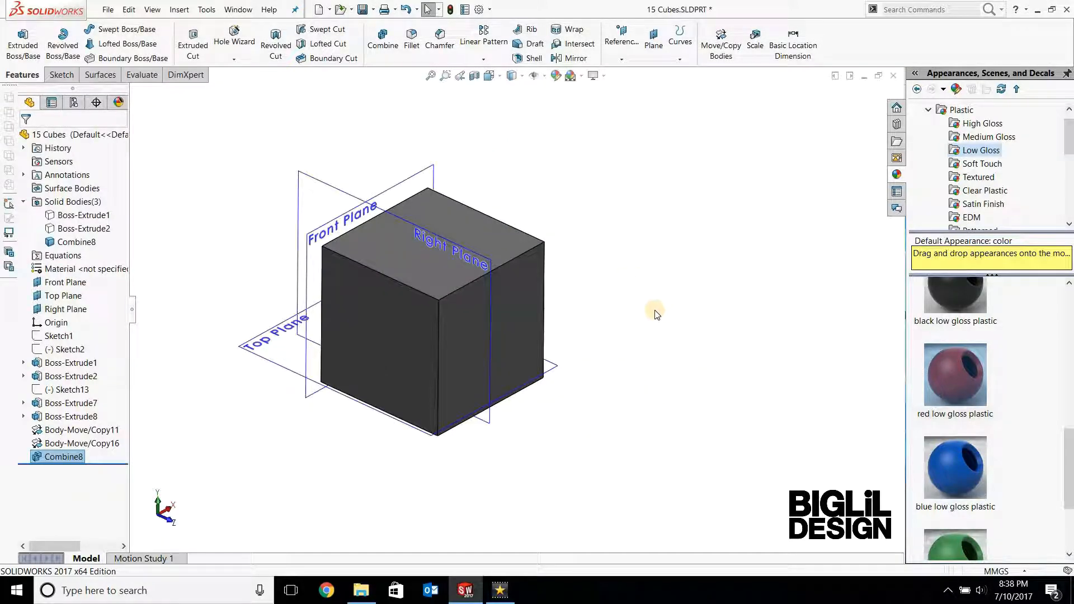
pyautogui.press('f')
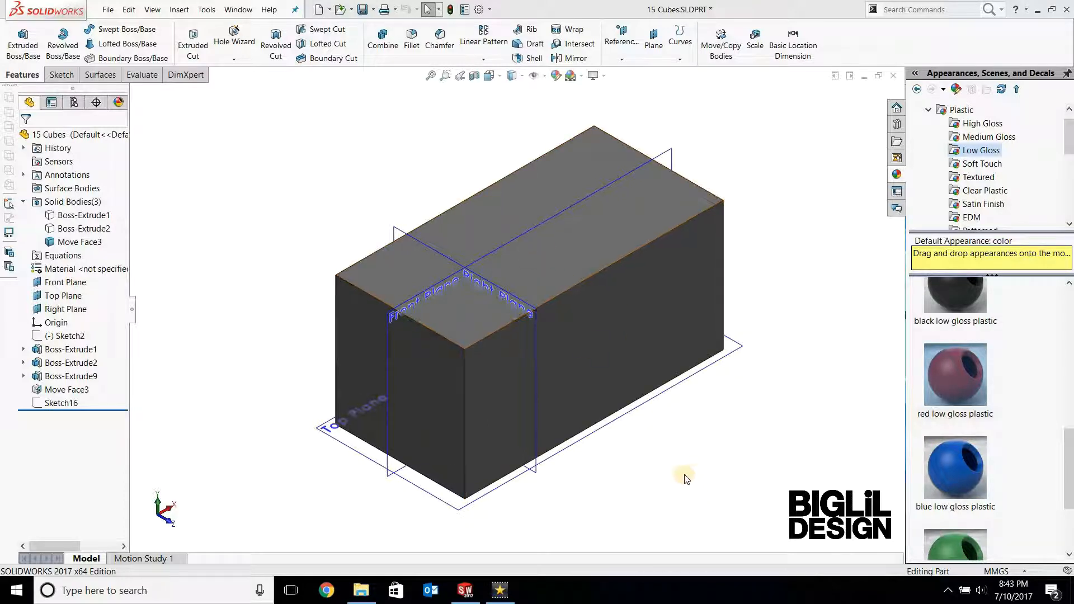
# Show Sketch16, the vertical line on the side face of the long block
pyautogui.moveTo(537, 438); pyautogui.dragTo(302, 211, button='middle')
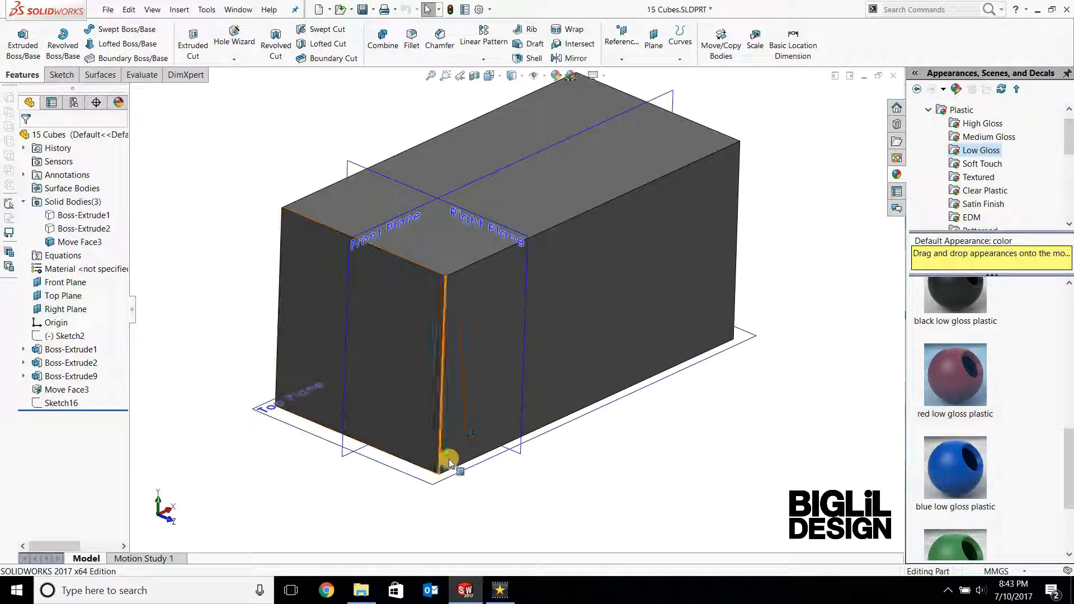
pyautogui.moveTo(439, 480); pyautogui.dragTo(628, 436, button='middle')
pyautogui.moveTo(540, 380); pyautogui.dragTo(734, 362, button='middle')
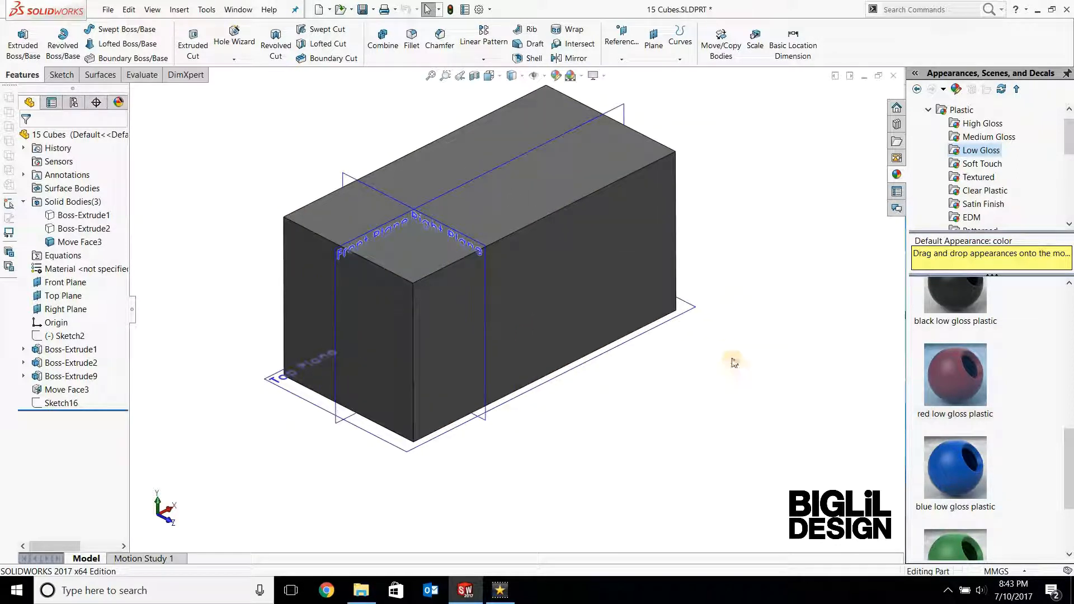
pyautogui.click(79, 403)
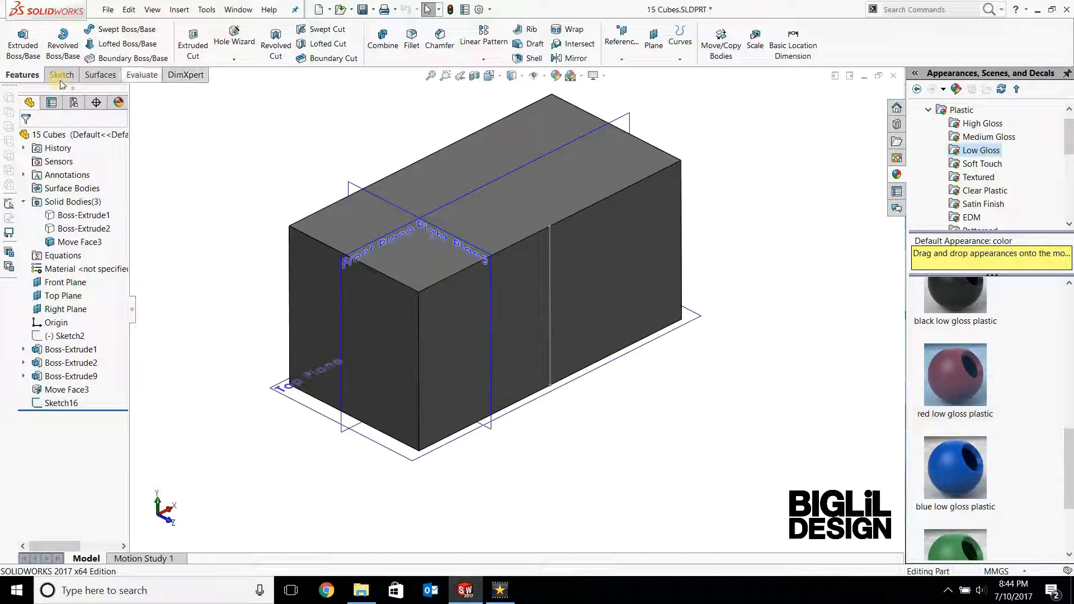
# Extrude the vertical sketch line as a 50 mm Mid Plane surface that passes across the long block
pyautogui.click(17, 48)
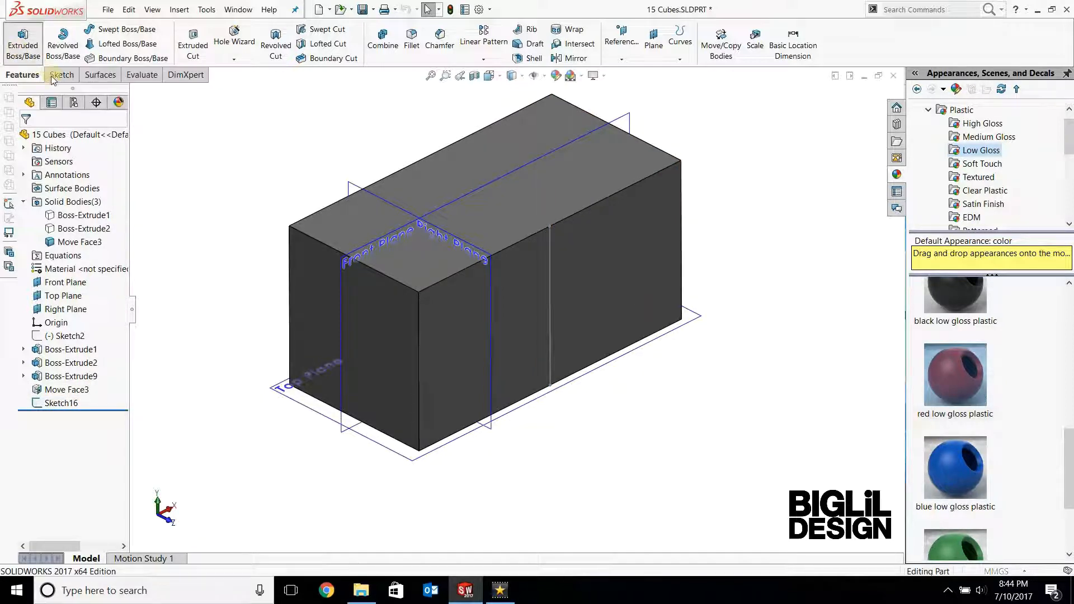
pyautogui.click(28, 137)
pyautogui.click(99, 74)
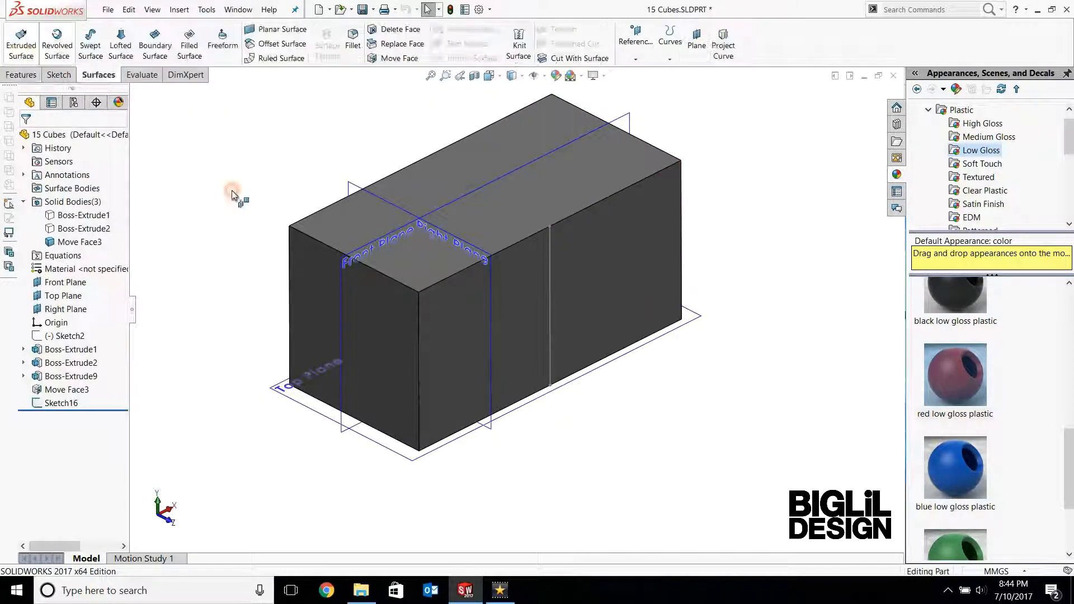
pyautogui.click(21, 48)
pyautogui.click(573, 316)
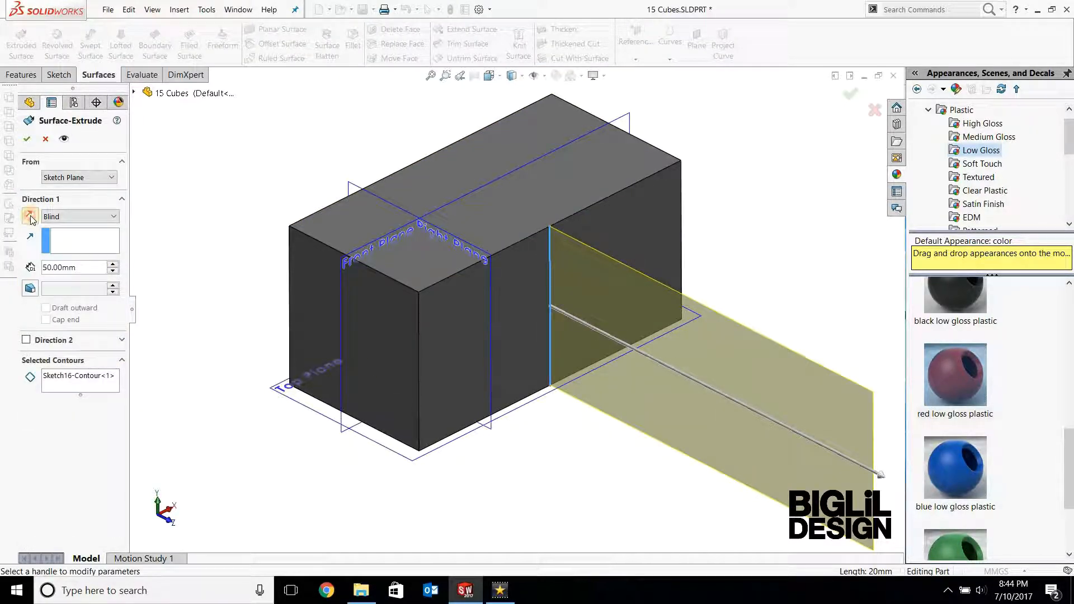
pyautogui.click(30, 216)
pyautogui.click(77, 216)
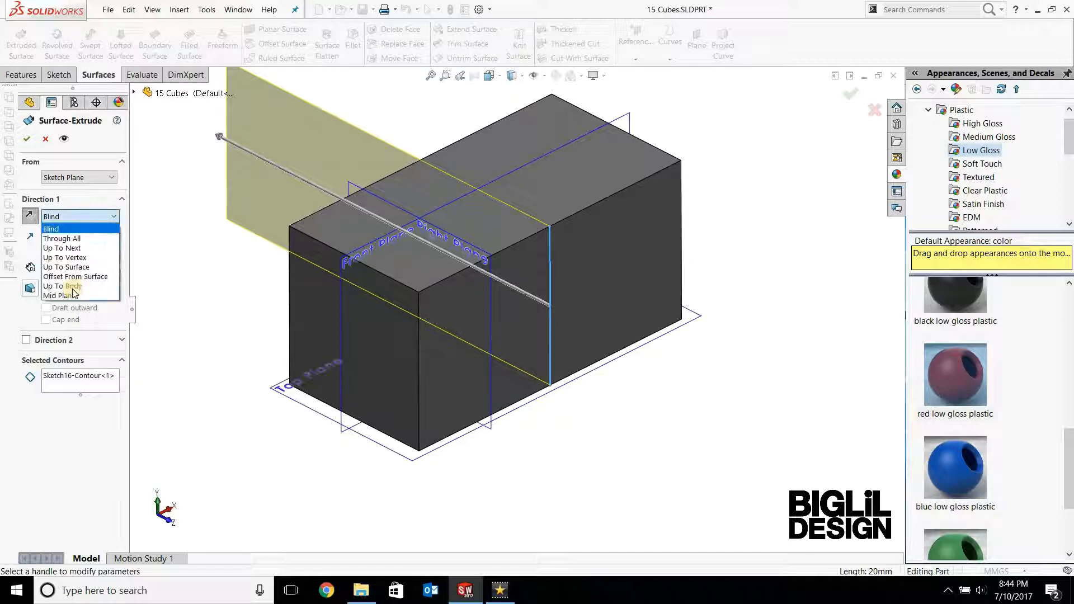
pyautogui.click(58, 283)
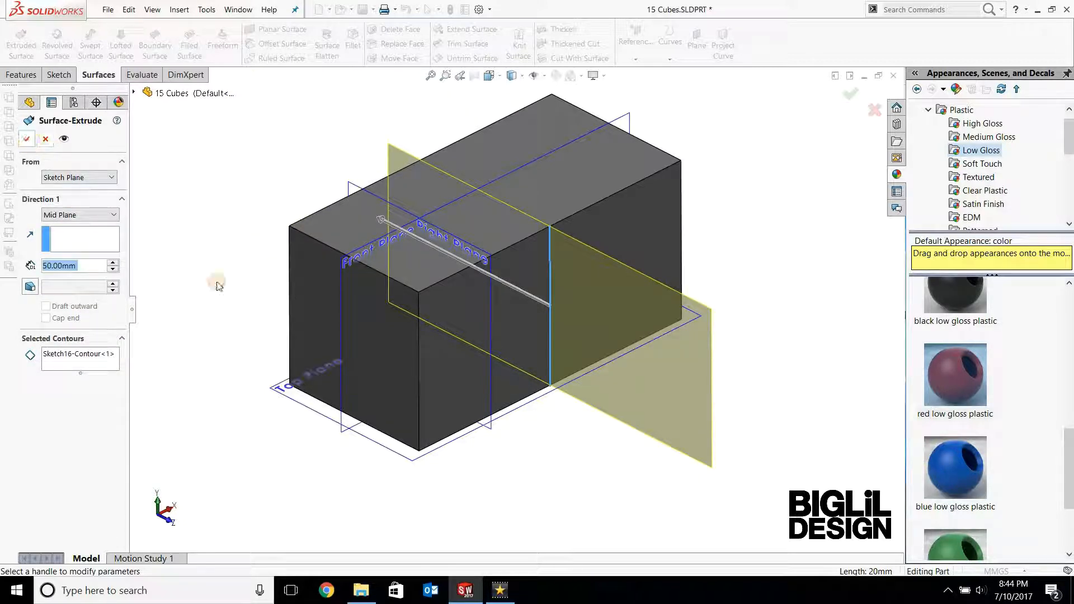
pyautogui.click(770, 296)
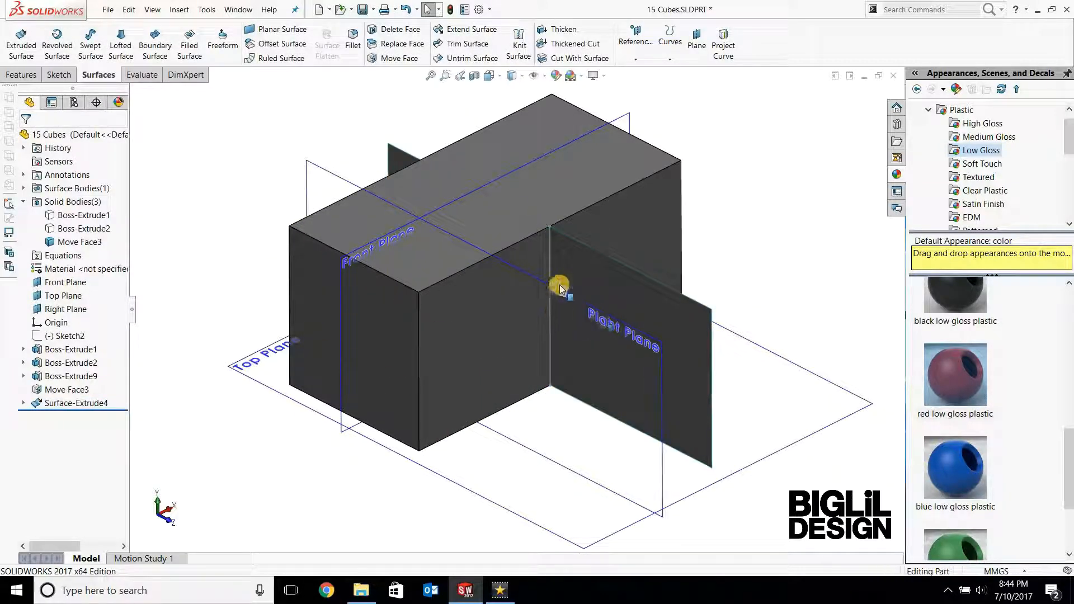
# Split the long block into two bodies, using the extruded surface as the trim tool and the block as the selected target body
pyautogui.moveTo(560, 288); pyautogui.dragTo(727, 300, button='middle')
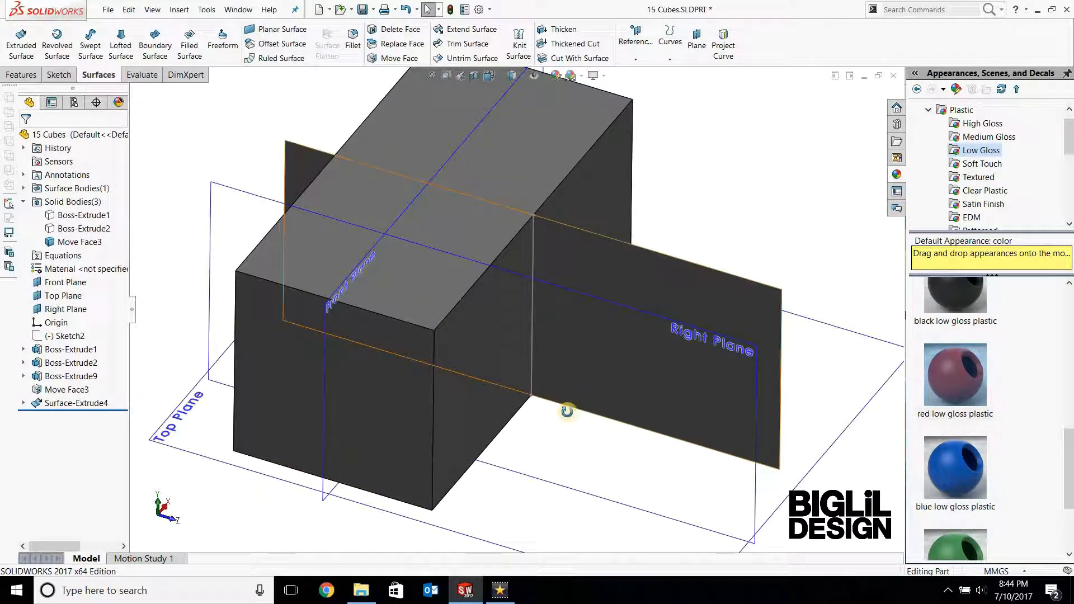
pyautogui.moveTo(566, 411); pyautogui.dragTo(800, 237, button='middle')
pyautogui.scroll(1, 612, 149)
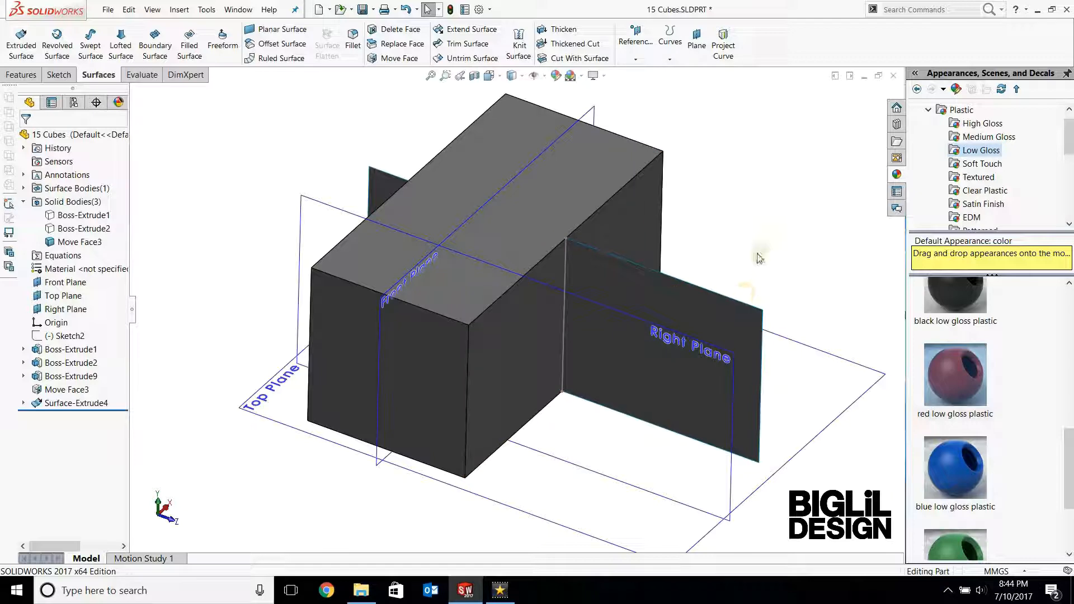
pyautogui.moveTo(726, 277); pyautogui.dragTo(541, 166, button='middle')
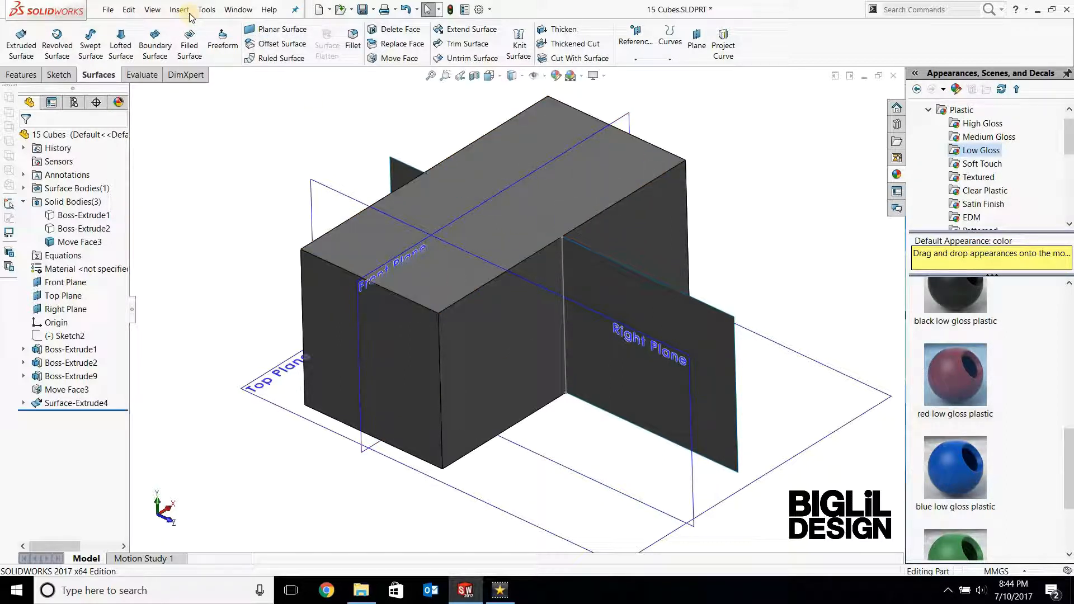
pyautogui.moveTo(232, 56)
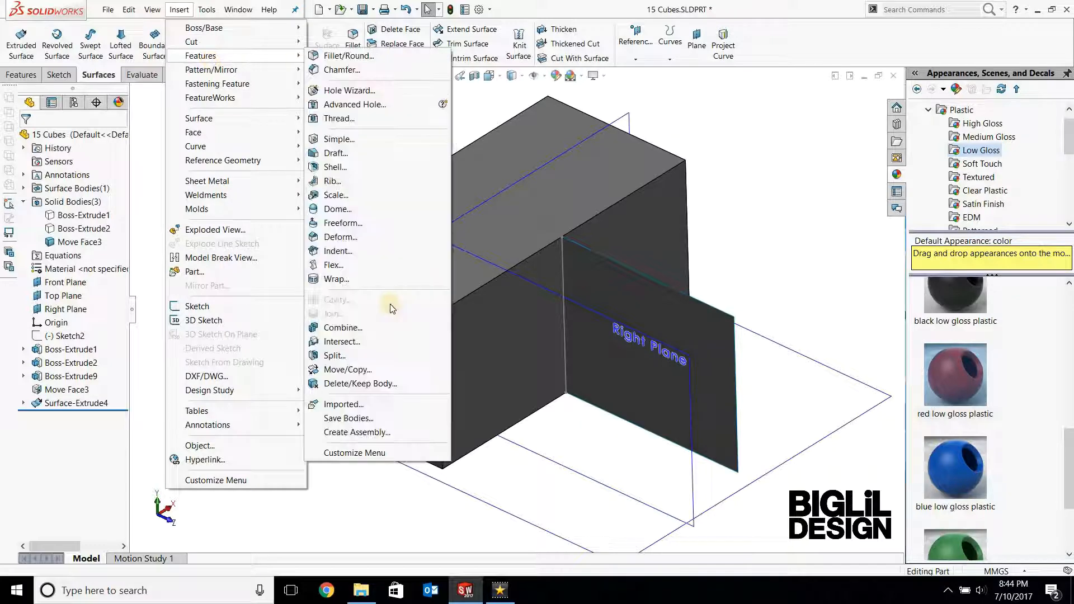
pyautogui.click(335, 356)
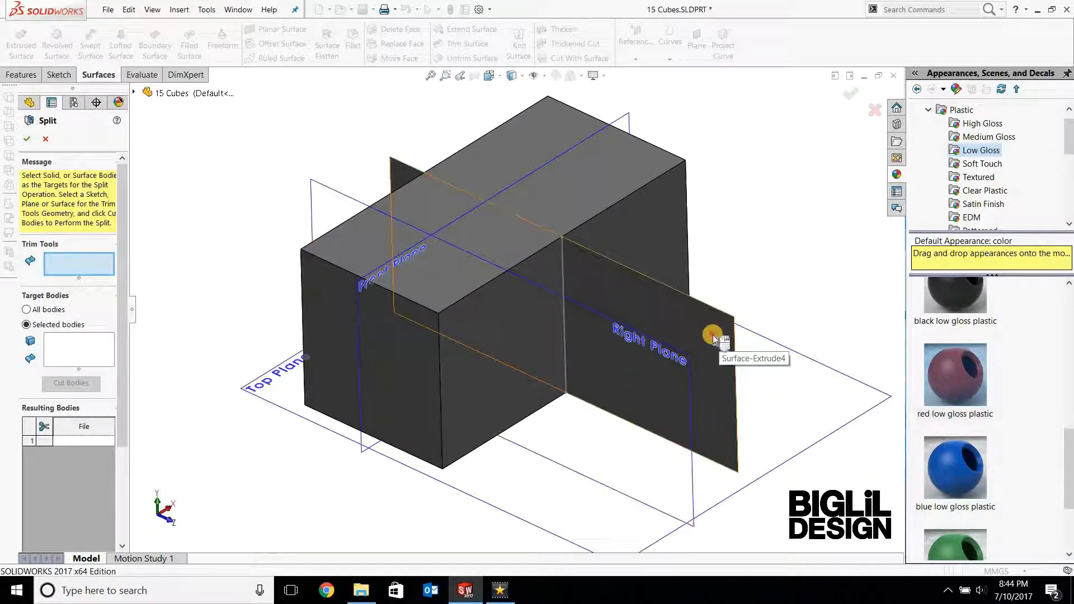
pyautogui.click(748, 424)
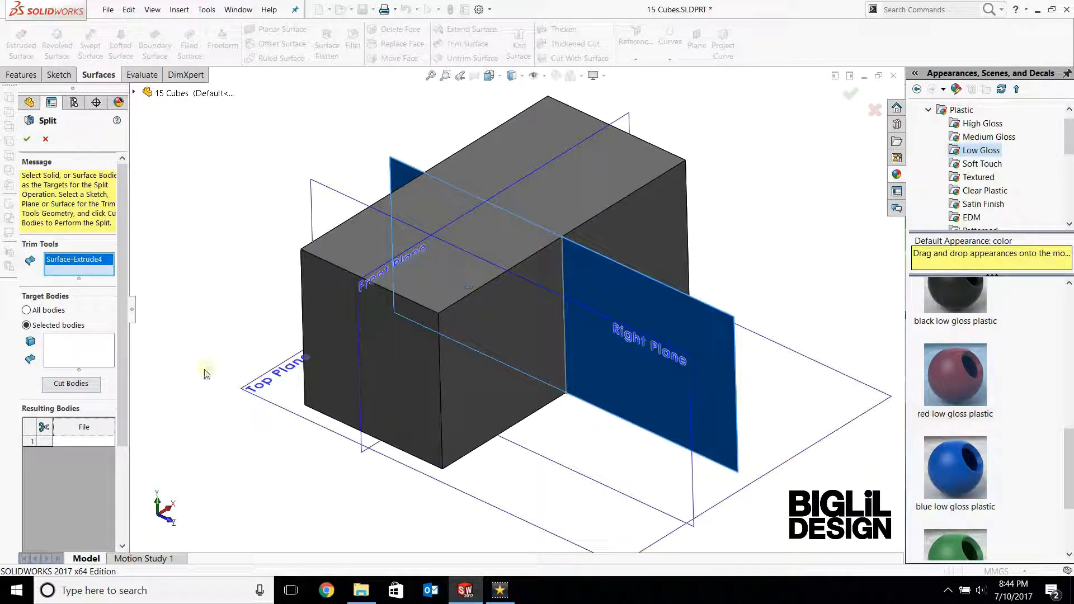
pyautogui.click(84, 353)
pyautogui.click(387, 240)
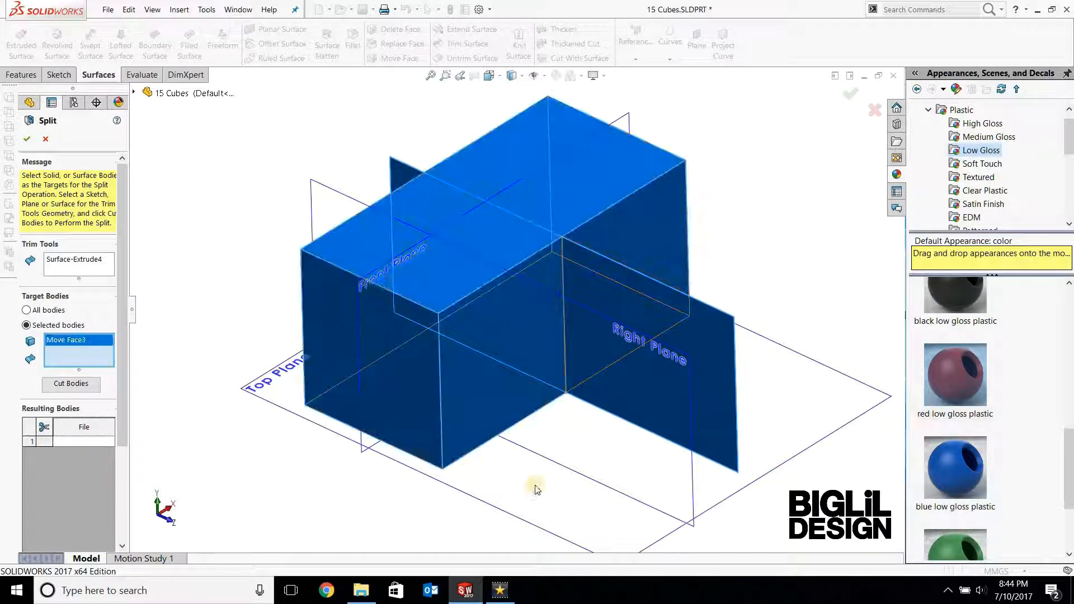
pyautogui.moveTo(525, 475); pyautogui.dragTo(523, 465, button='middle')
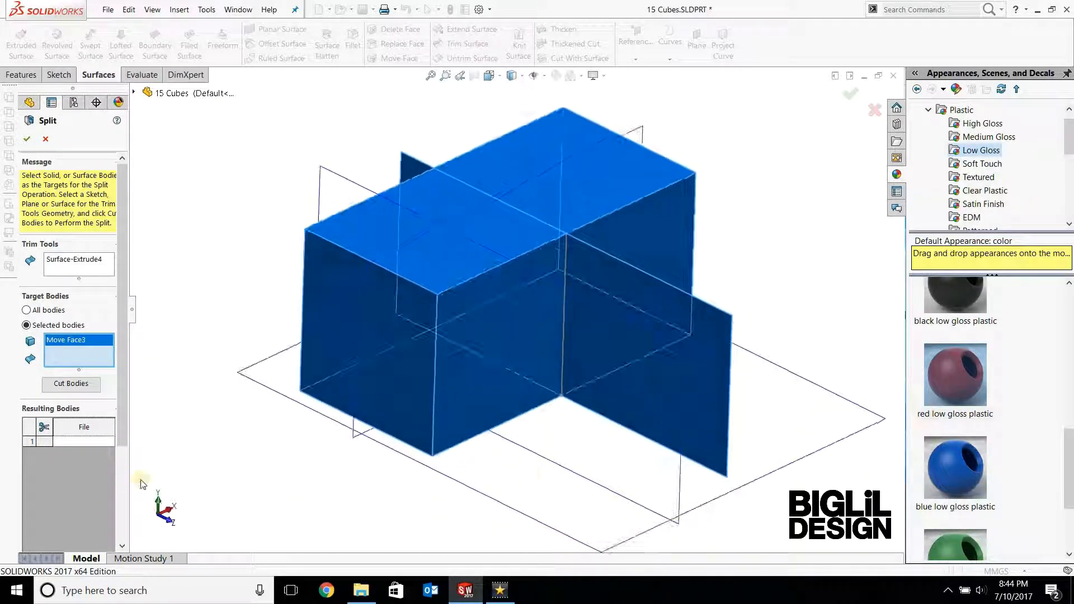
pyautogui.click(85, 387)
pyautogui.click(44, 442)
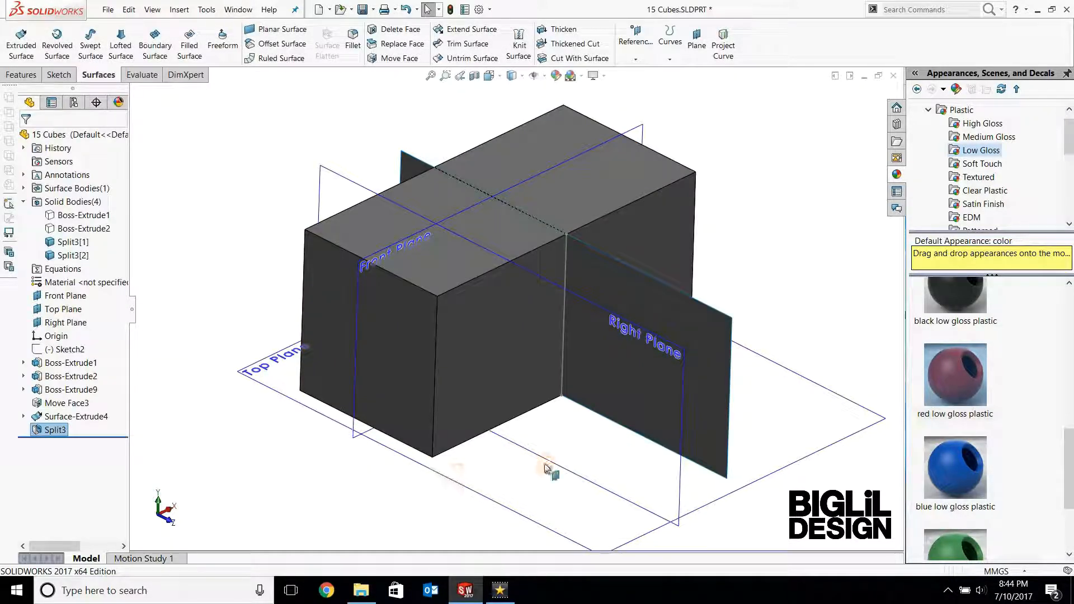
# Hide the cutting surface and move the split block's half on the +X side further along X, leaving a gap between the cubes
pyautogui.click(692, 329)
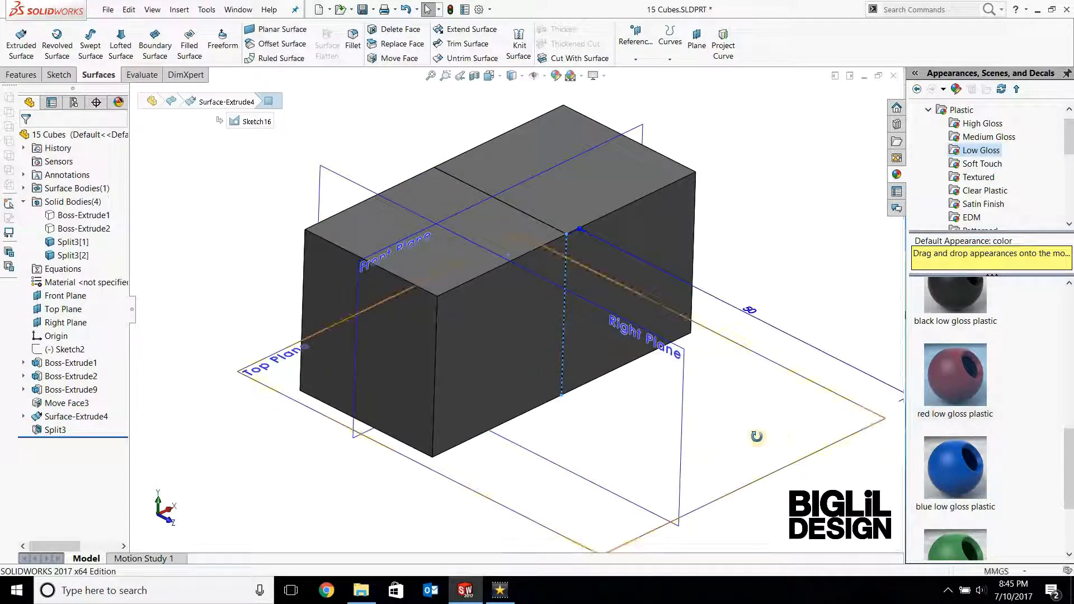
pyautogui.moveTo(756, 436); pyautogui.dragTo(743, 395, button='middle')
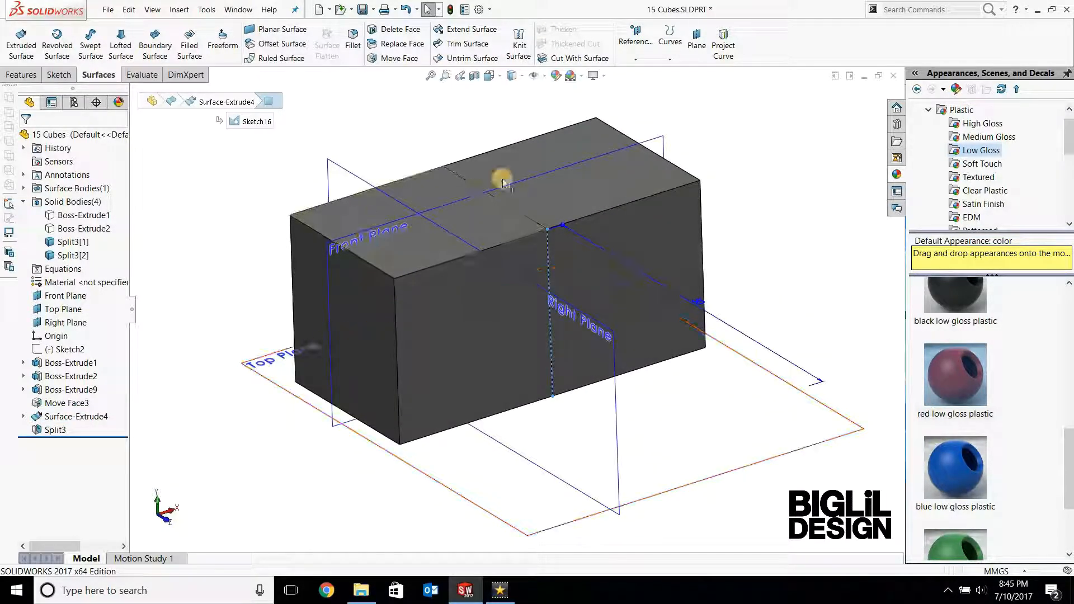
pyautogui.click(22, 75)
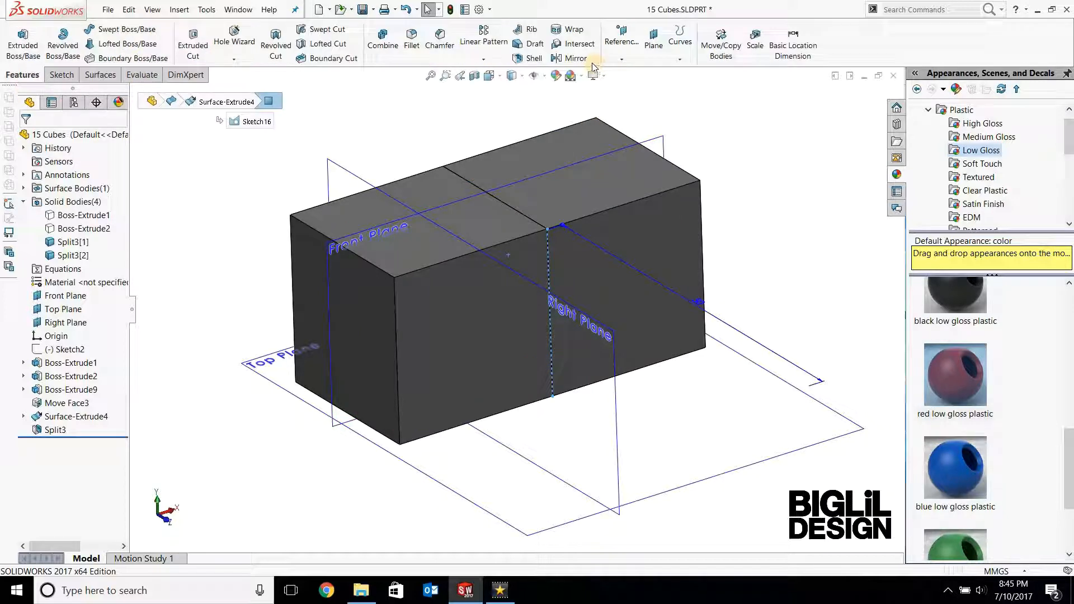
pyautogui.click(720, 45)
pyautogui.click(622, 246)
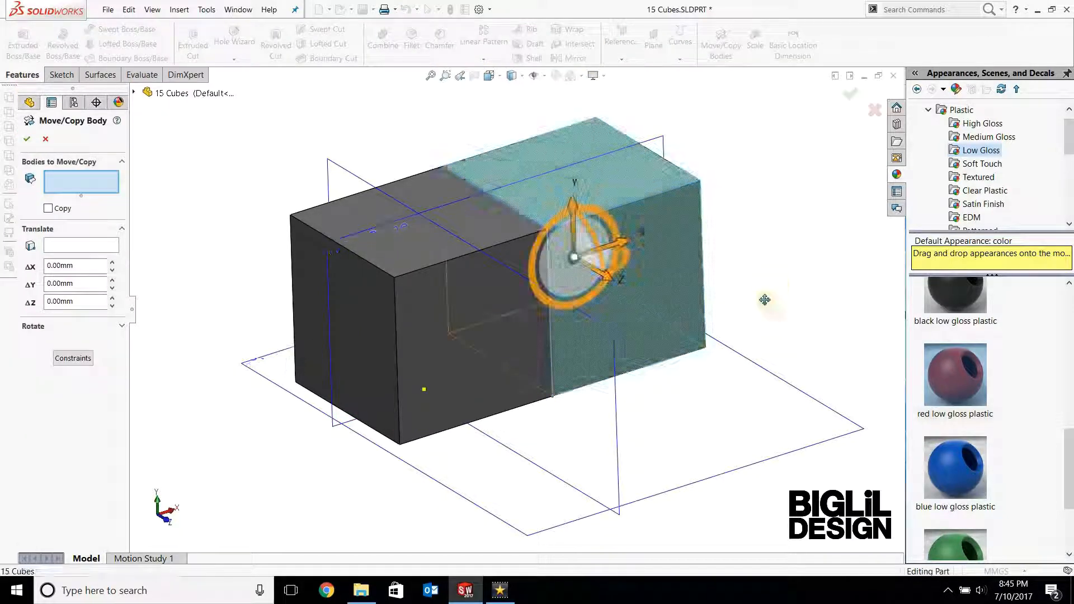
pyautogui.keyDown('ctrl'); pyautogui.moveTo(622, 259); pyautogui.dragTo(597, 287, button='middle'); pyautogui.keyUp('ctrl')
pyautogui.moveTo(625, 260); pyautogui.dragTo(709, 232)
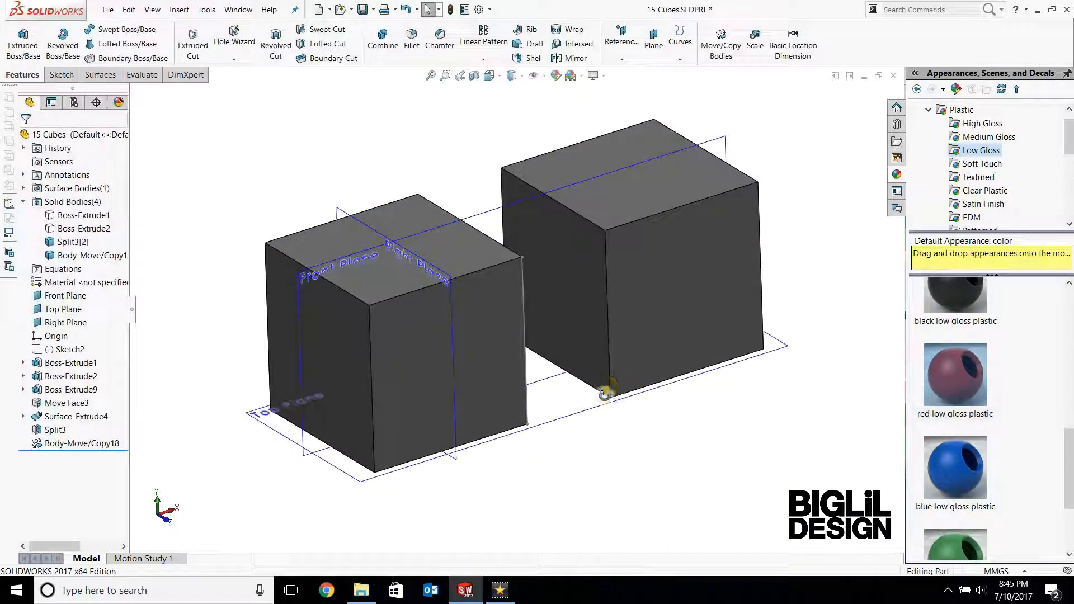
pyautogui.moveTo(607, 395); pyautogui.dragTo(599, 446, button='middle')
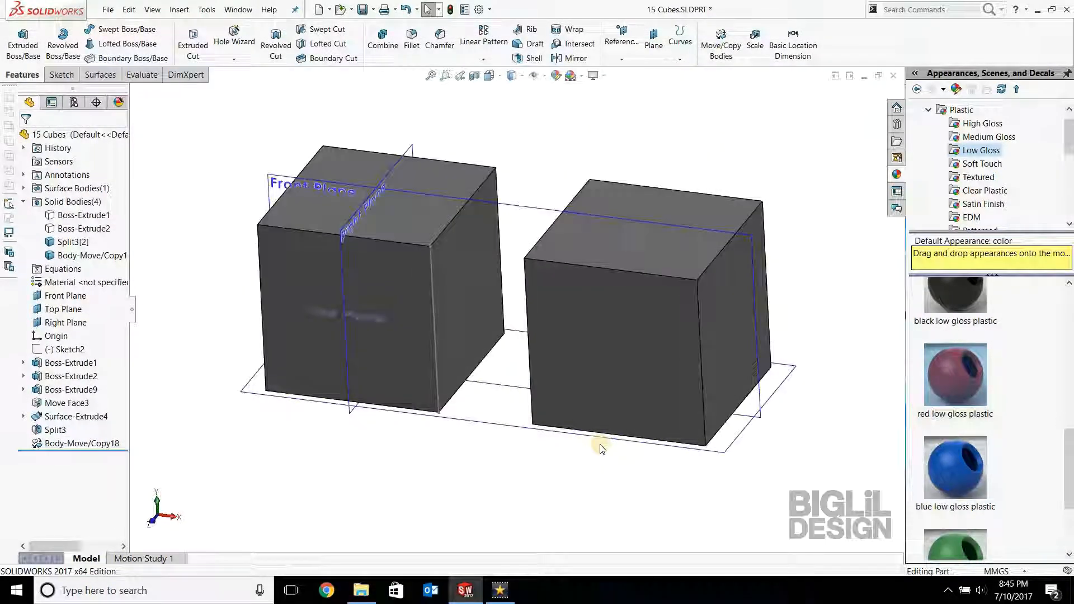